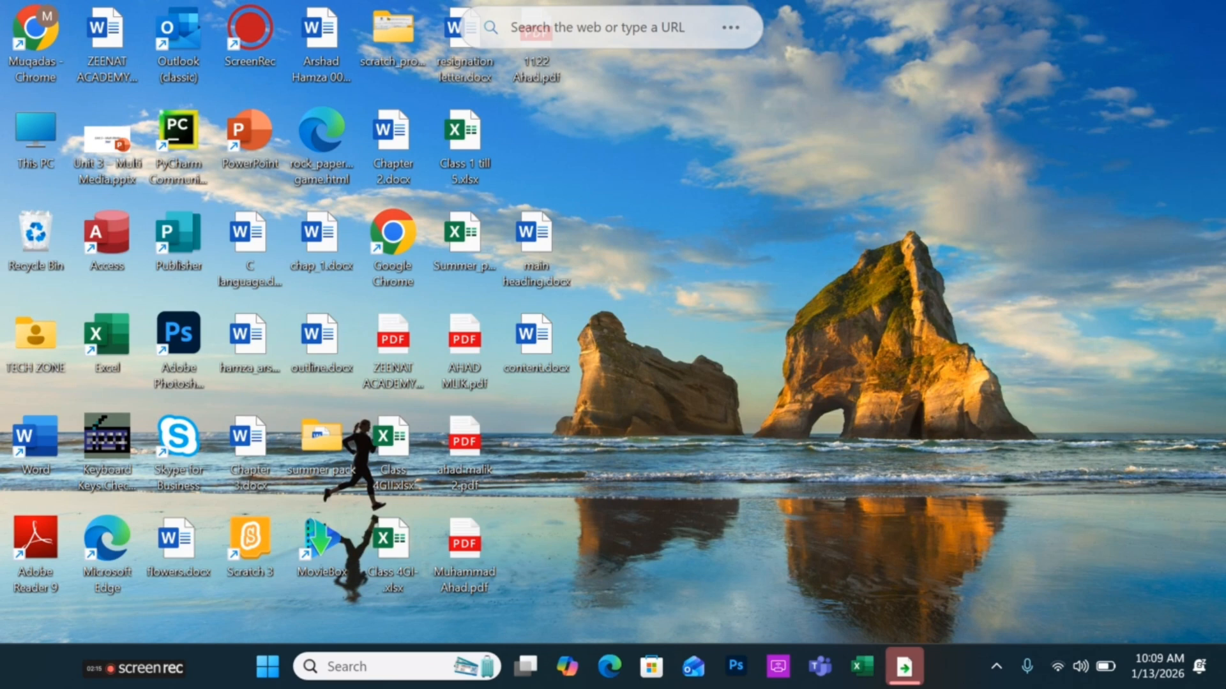
Switch to Chrome and open Google Sheets from the list of Google apps
{"action": "double_click", "coordinate": [377, 220]}
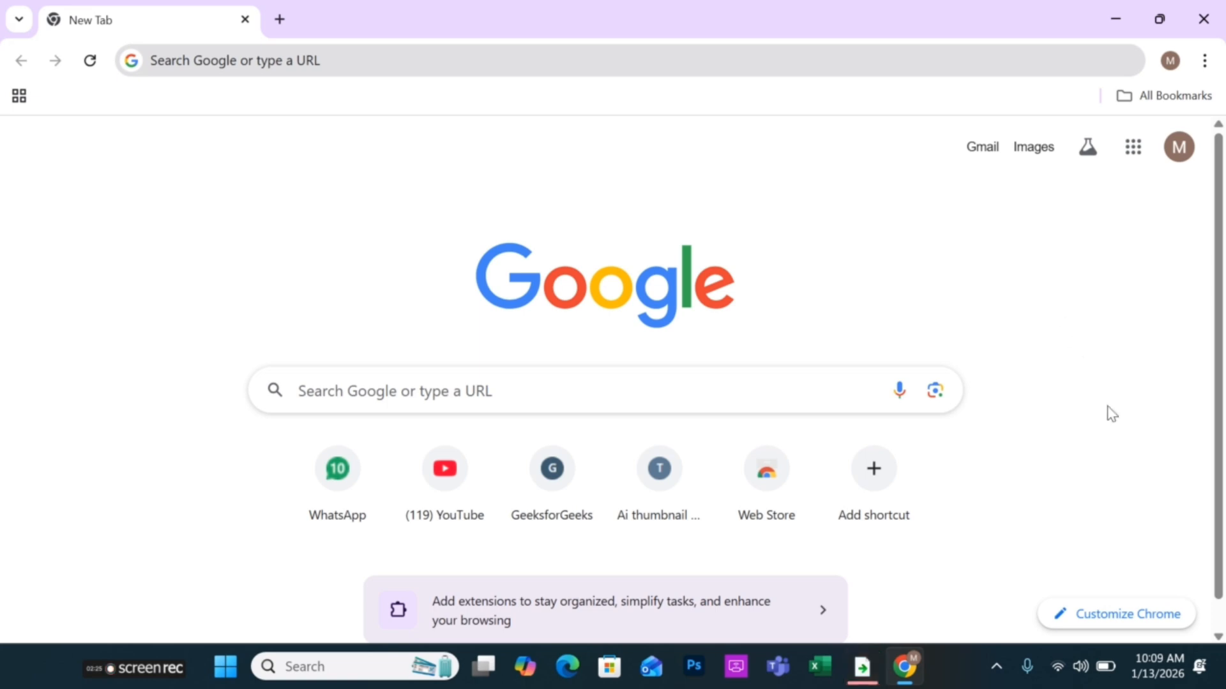
{"action": "left_click", "coordinate": [1141, 161]}
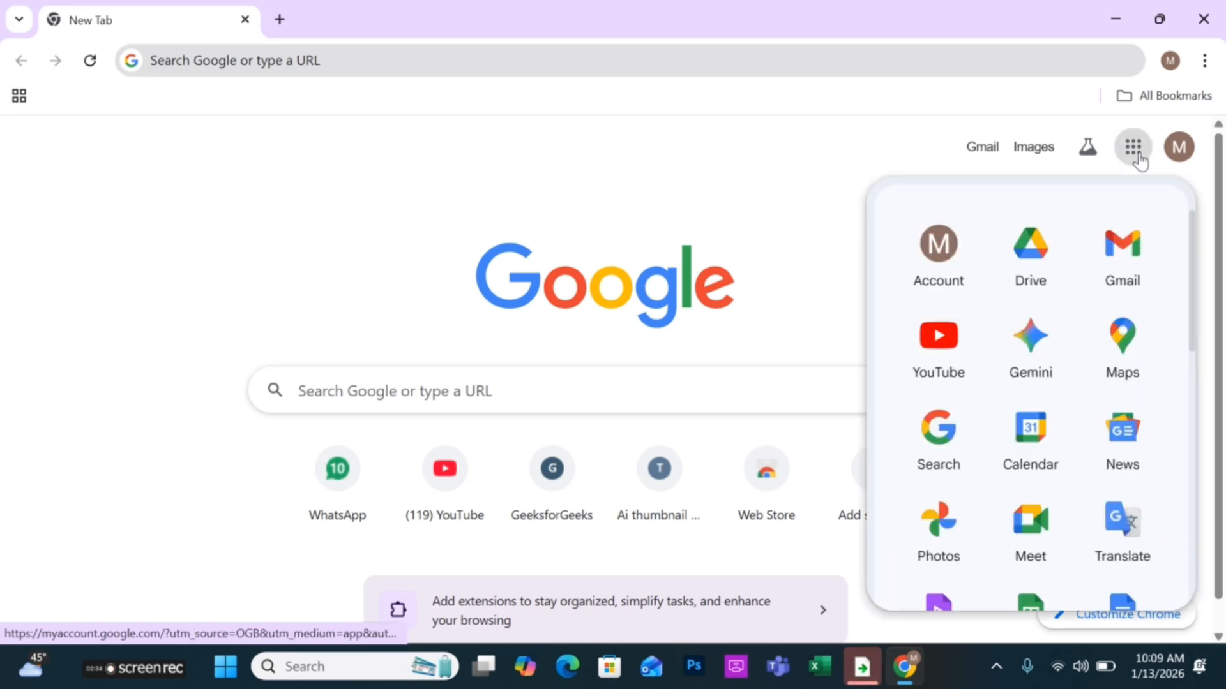
{"action": "scroll", "coordinate": [1098, 535], "scroll_direction": "down", "scroll_amount": 3}
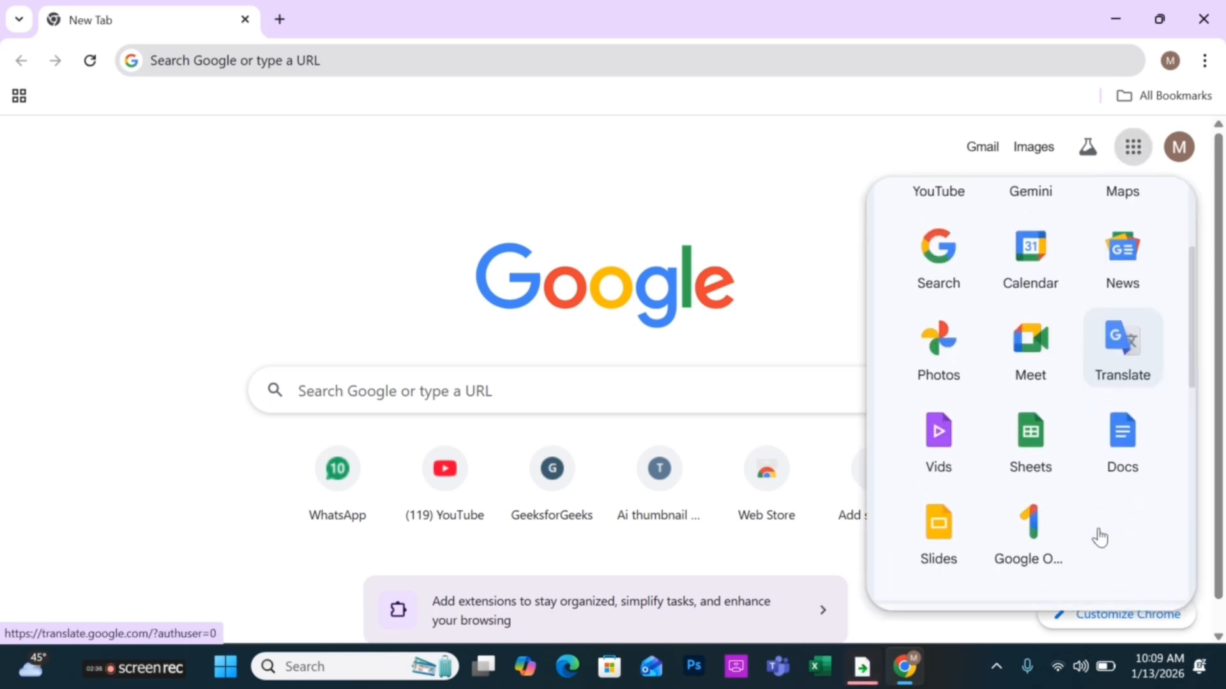
{"action": "scroll", "coordinate": [1097, 536], "scroll_direction": "down", "scroll_amount": 1}
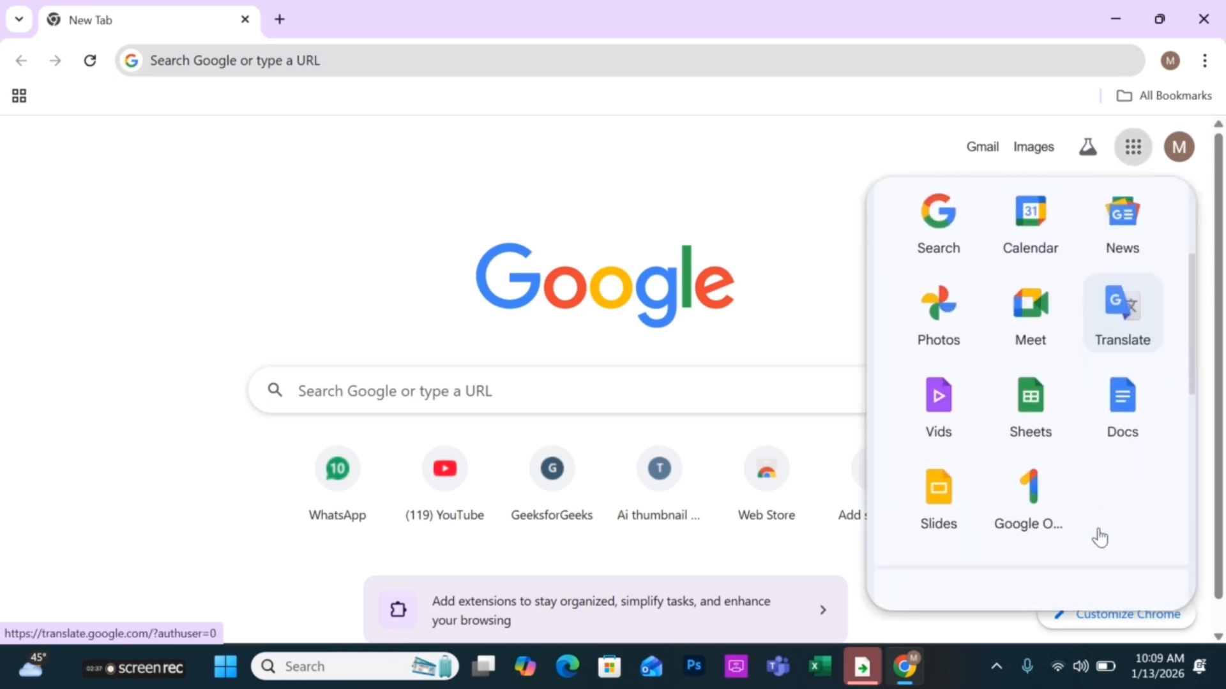
{"action": "left_click", "coordinate": [1033, 397]}
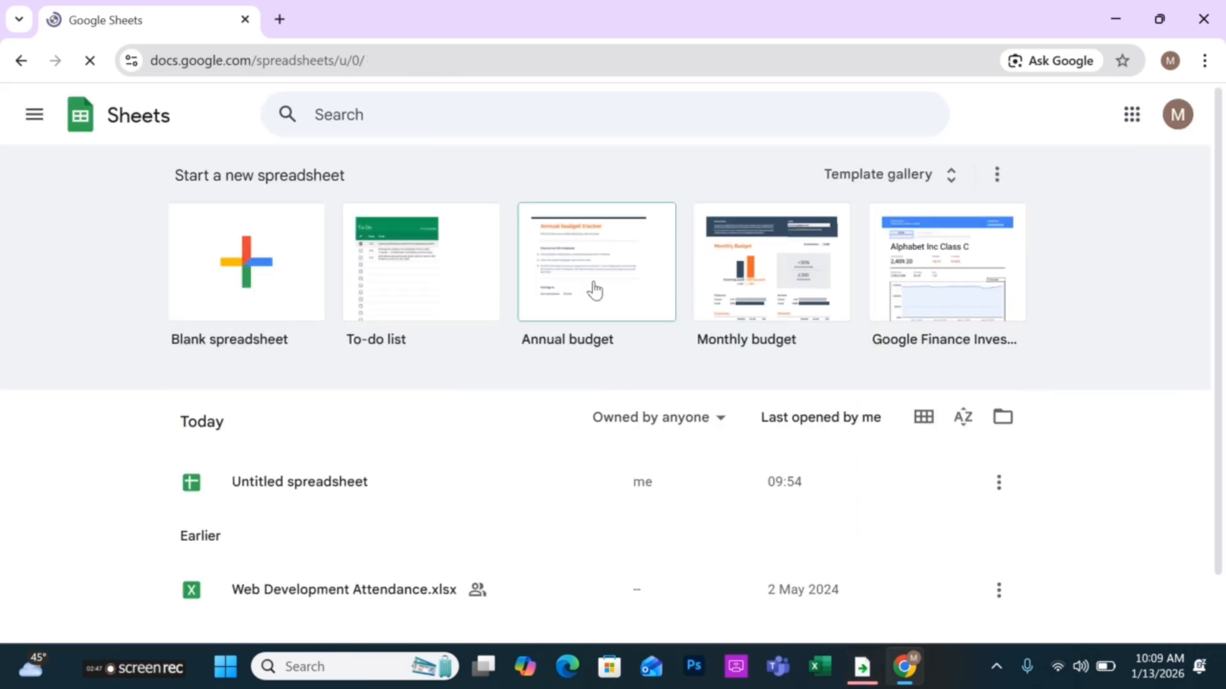
Create a blank spreadsheet, dismiss the data extraction notice and pre-built table suggestions, and add a second sheet
{"action": "left_click", "coordinate": [235, 285]}
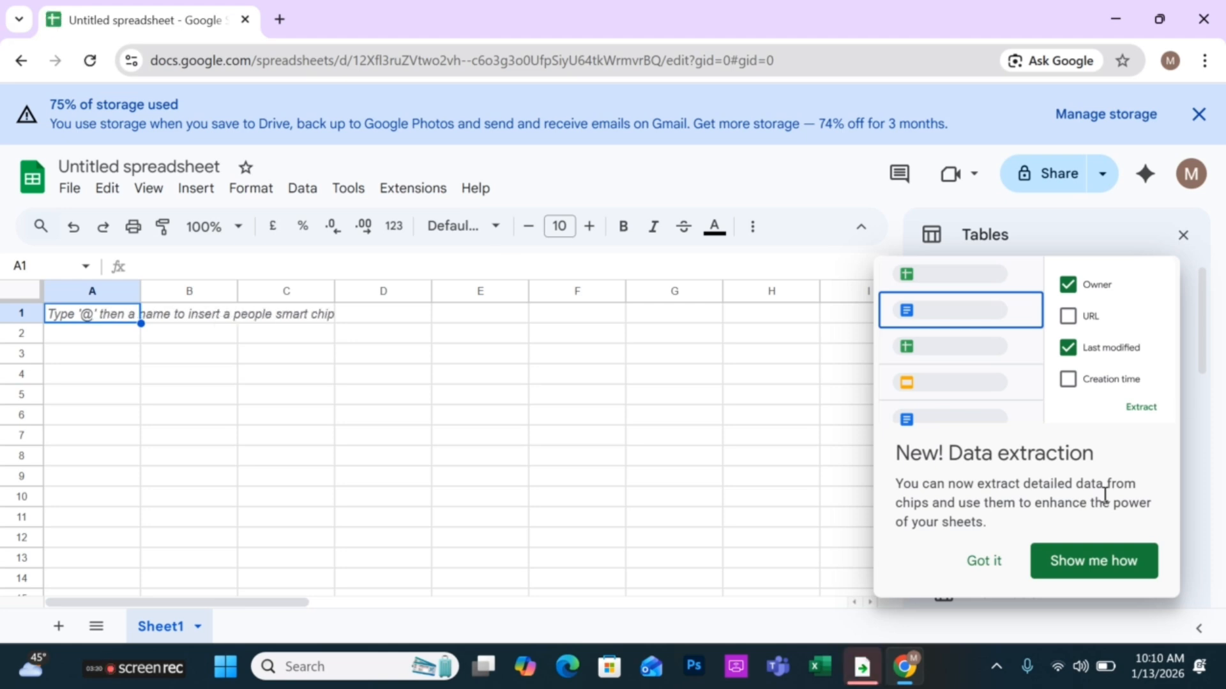
{"action": "left_click", "coordinate": [999, 565]}
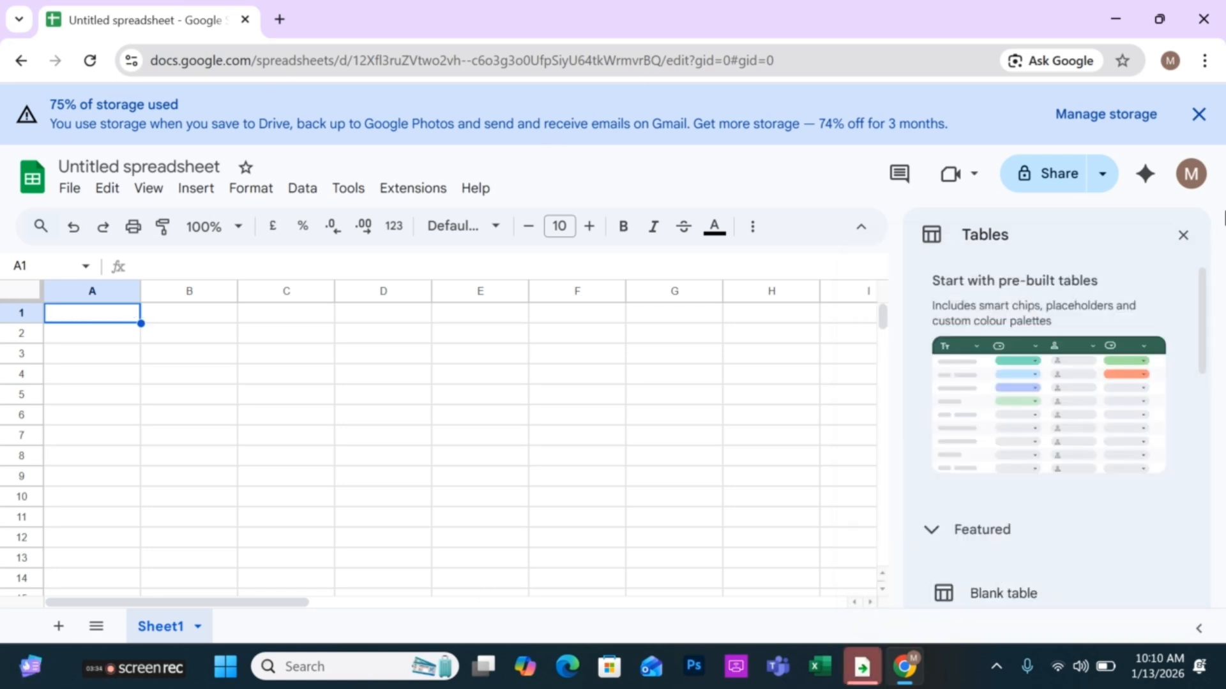
{"action": "left_click", "coordinate": [1183, 236]}
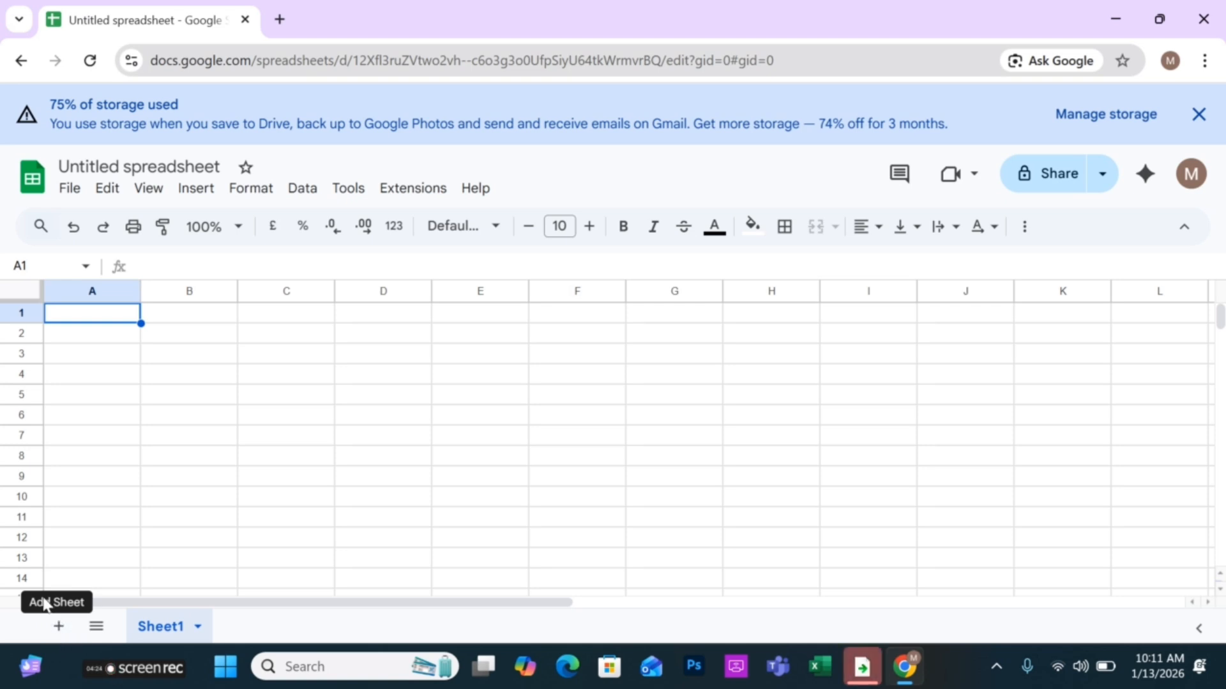
{"action": "left_click", "coordinate": [59, 627]}
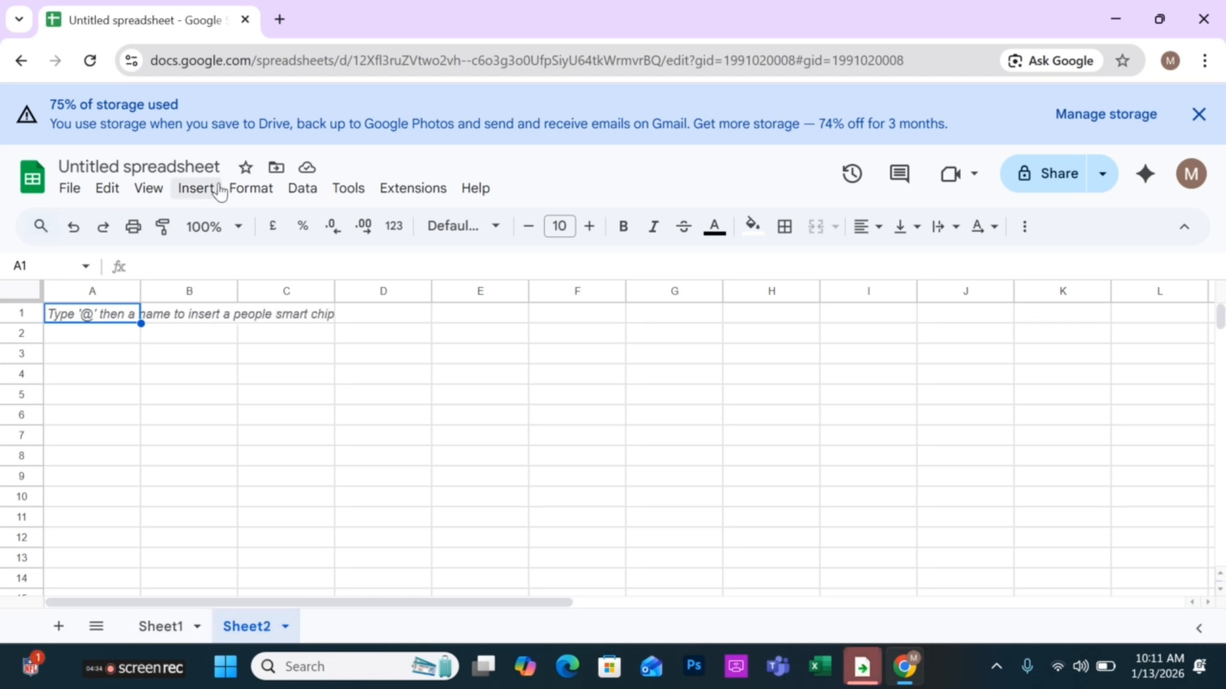
Rename the untitled spreadsheet as "class 6"
{"action": "left_click", "coordinate": [189, 168]}
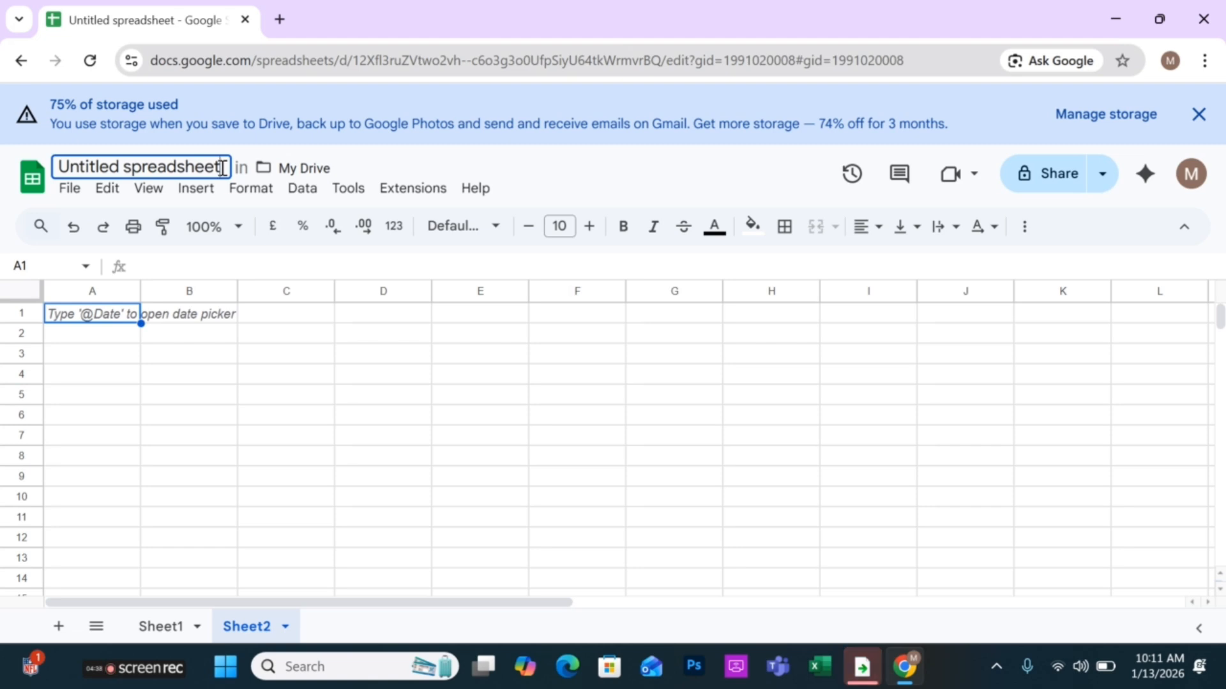
{"action": "key", "text": "BackSpace"}
{"action": "key", "text": "BackSpace"}
{"action": "key", "text": "BackSpace"}
{"action": "key", "text": "BackSpace"}
{"action": "key", "text": "BackSpace"}
{"action": "key", "text": "BackSpace"}
{"action": "key", "text": "BackSpace"}
{"action": "key", "text": "BackSpace"}
{"action": "key", "text": "BackSpace"}
{"action": "key", "text": "BackSpace"}
{"action": "key", "text": "BackSpace"}
{"action": "key", "text": "BackSpace"}
{"action": "key", "text": "BackSpace"}
{"action": "key", "text": "BackSpace"}
{"action": "key", "text": "BackSpace"}
{"action": "key", "text": "BackSpace"}
{"action": "key", "text": "BackSpace"}
{"action": "key", "text": "BackSpace"}
{"action": "key", "text": "BackSpace"}
{"action": "key", "text": "BackSpace"}
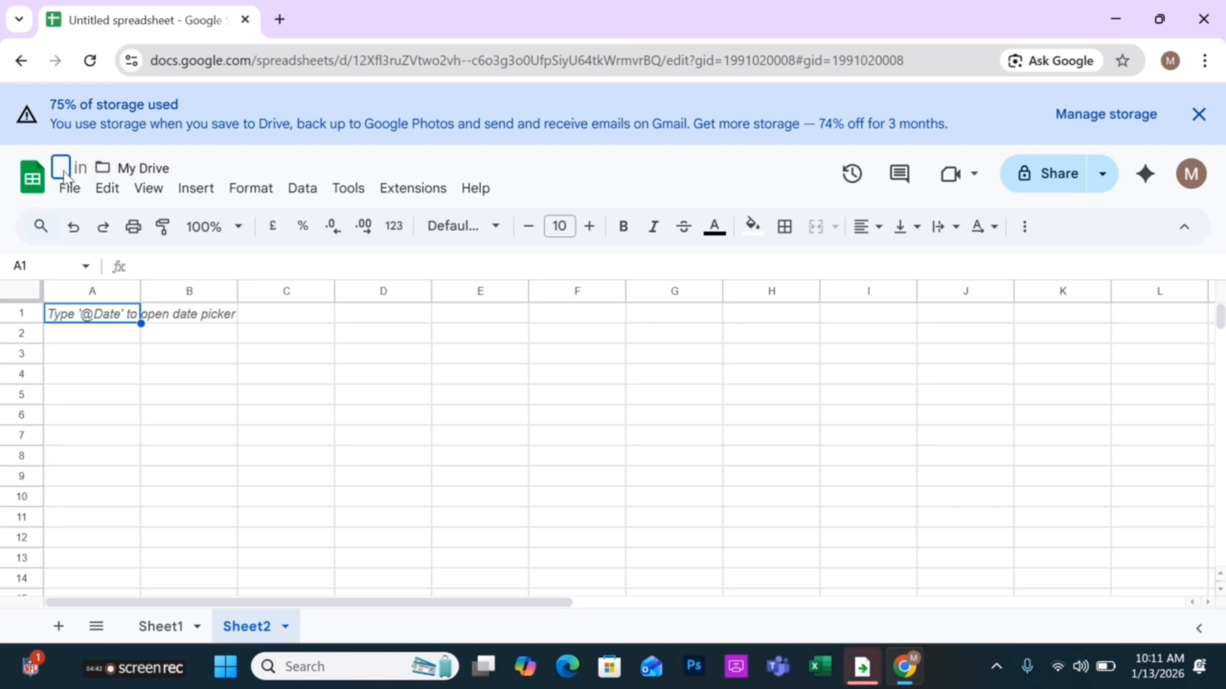
{"action": "type", "text": "class 6"}
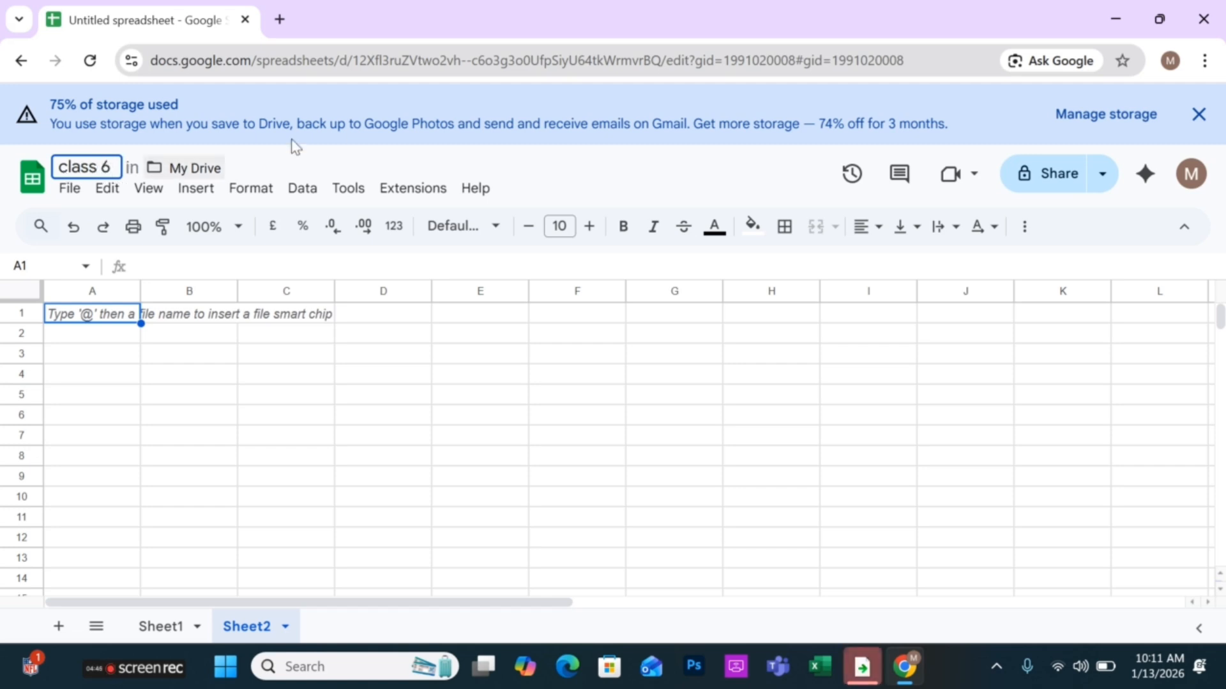
{"action": "key", "text": "Return"}
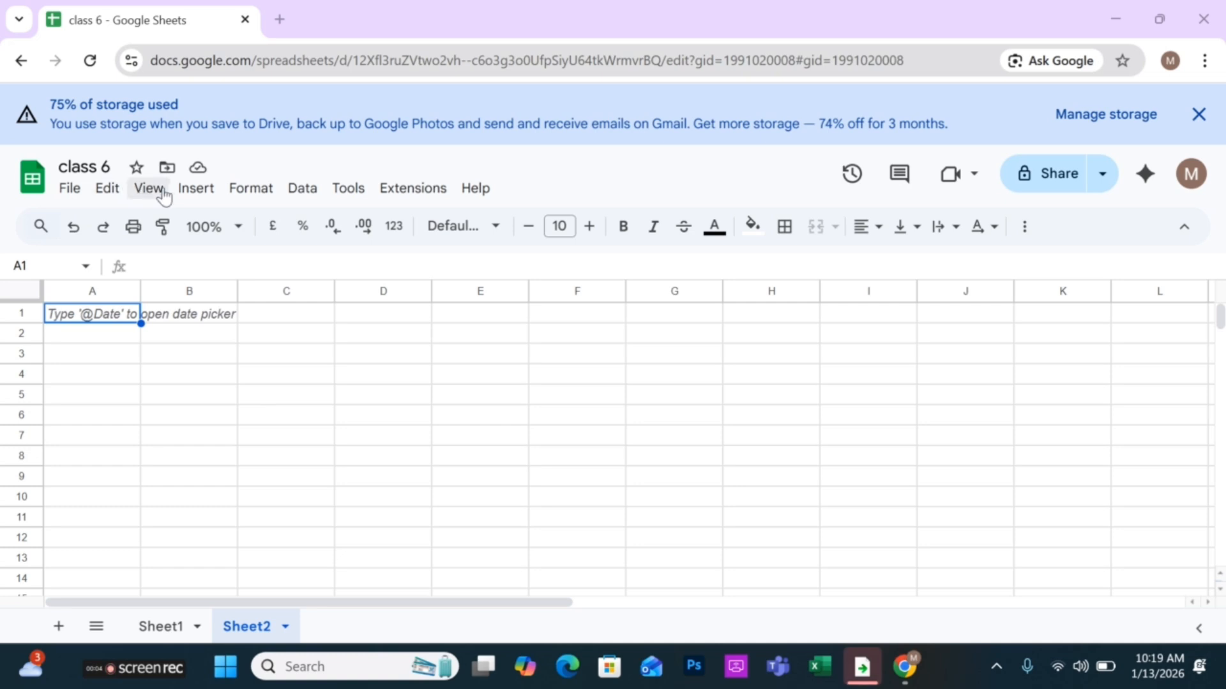
Examine the available commands for files, editing, view, inserting, formatting, data, tools, extensions and help
{"action": "left_click", "coordinate": [69, 191]}
{"action": "left_click", "coordinate": [115, 191]}
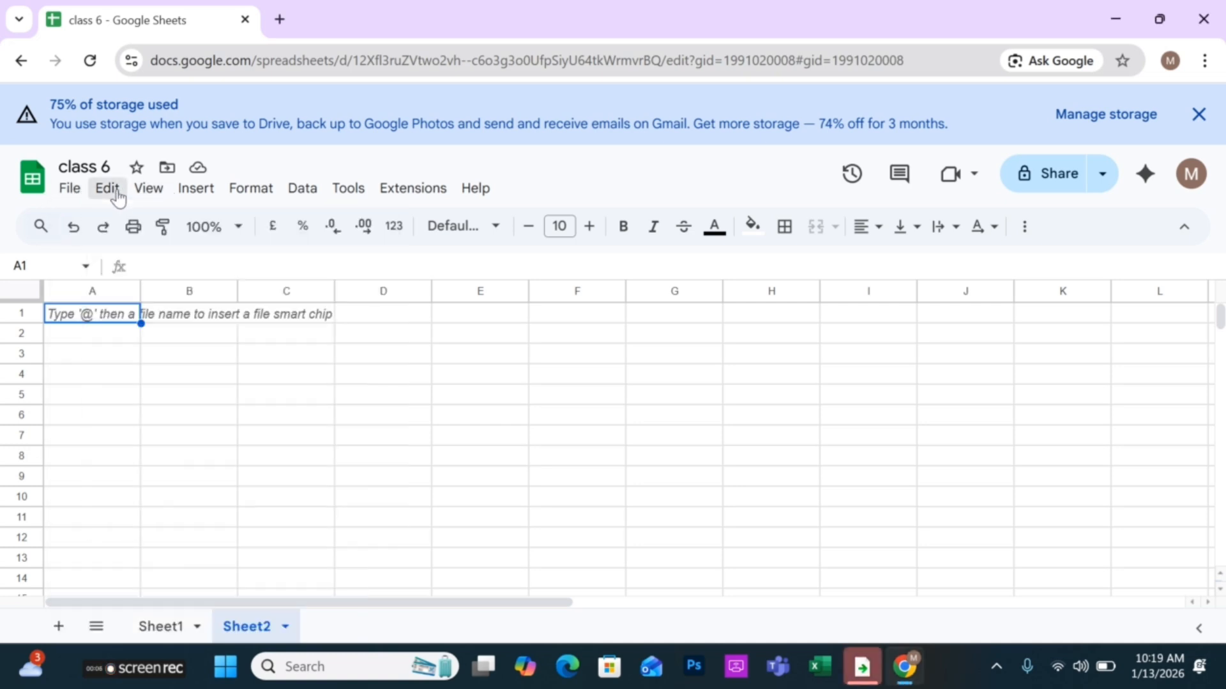
{"action": "left_click", "coordinate": [160, 193]}
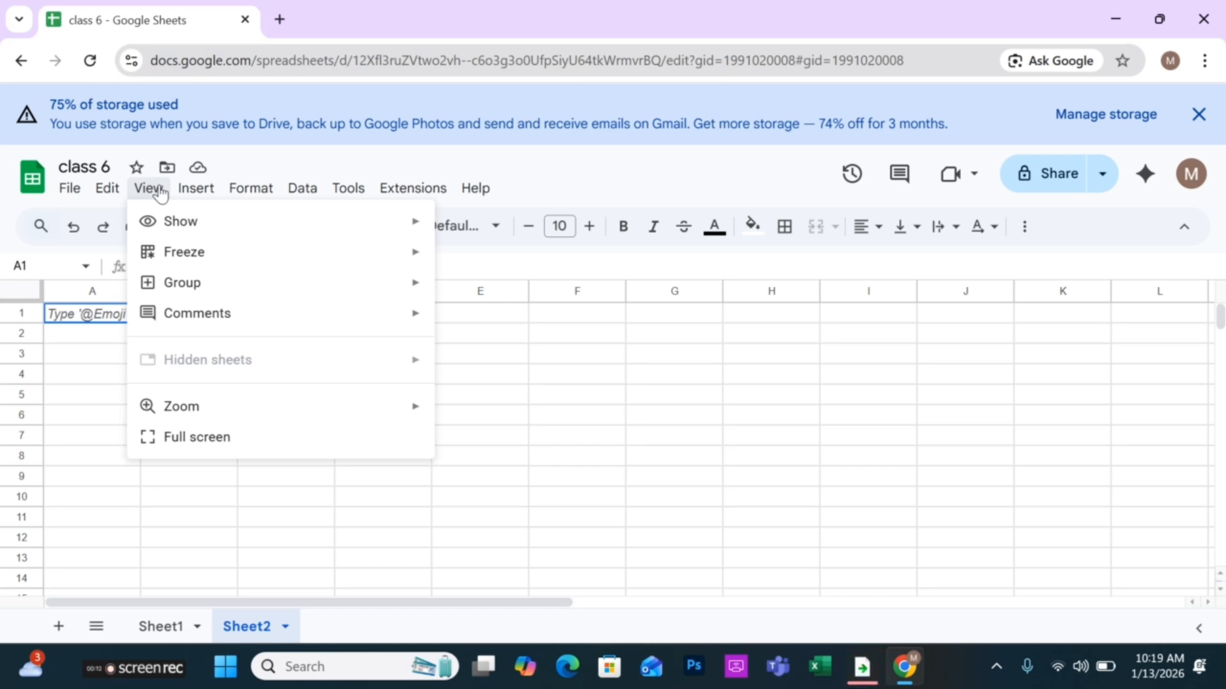
{"action": "left_click", "coordinate": [200, 193]}
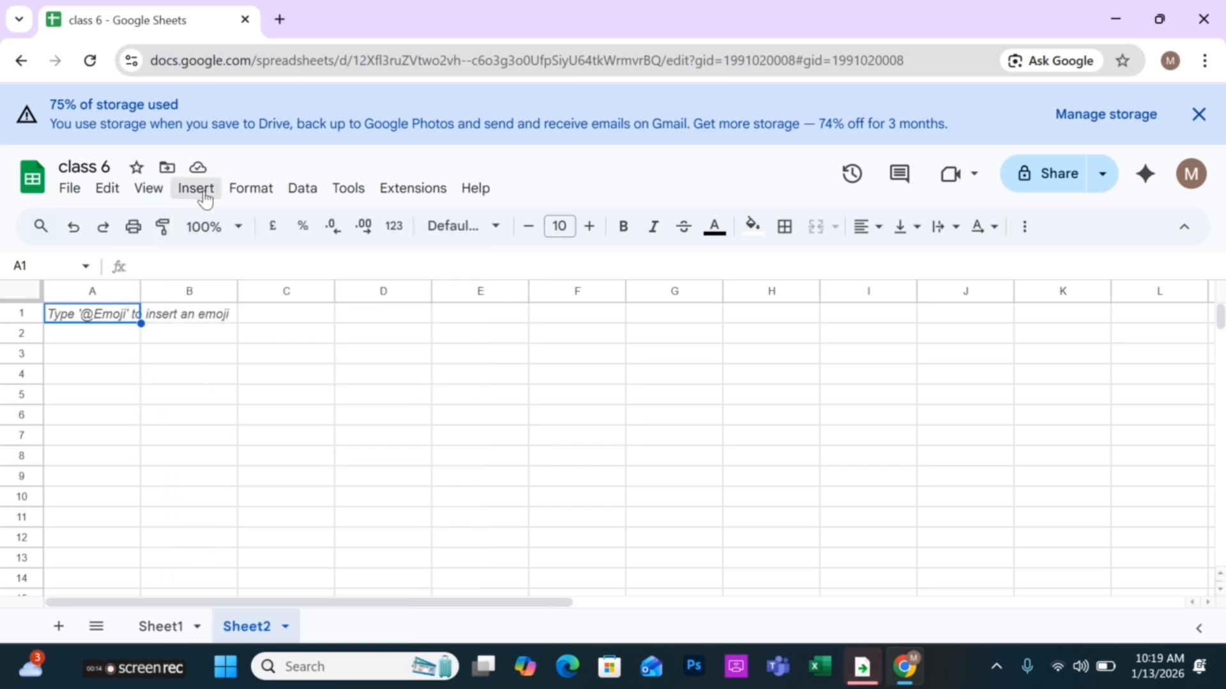
{"action": "left_click", "coordinate": [261, 193]}
{"action": "left_click", "coordinate": [345, 190]}
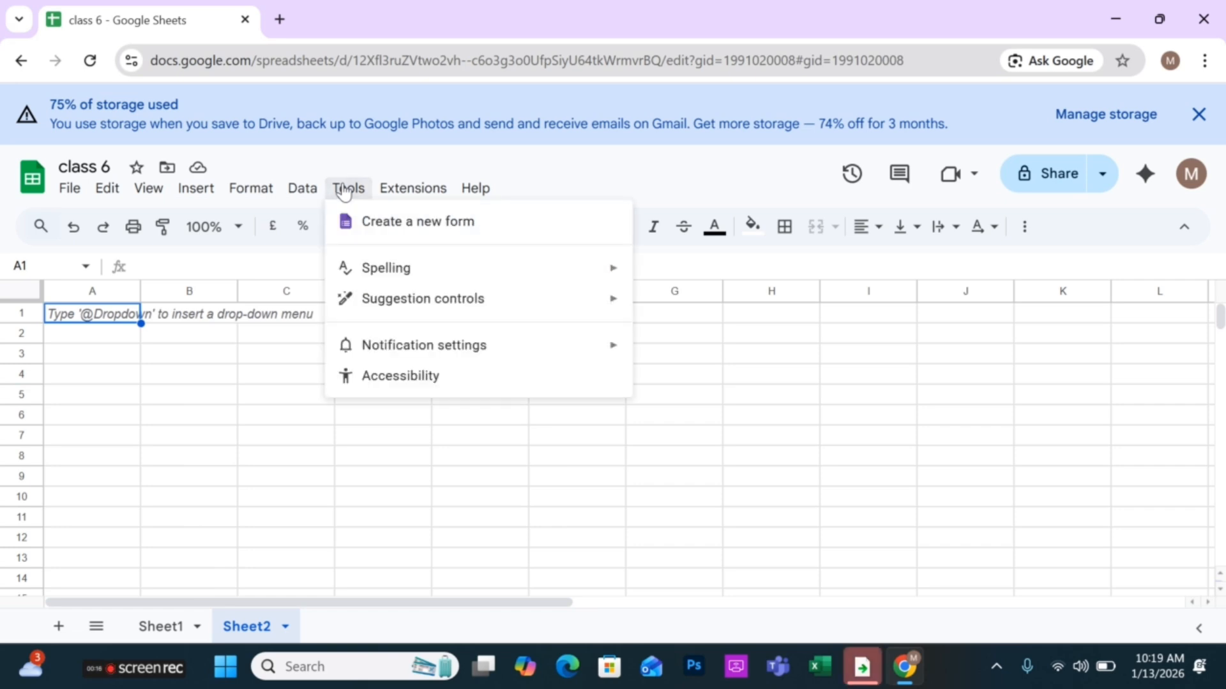
{"action": "left_click", "coordinate": [492, 190]}
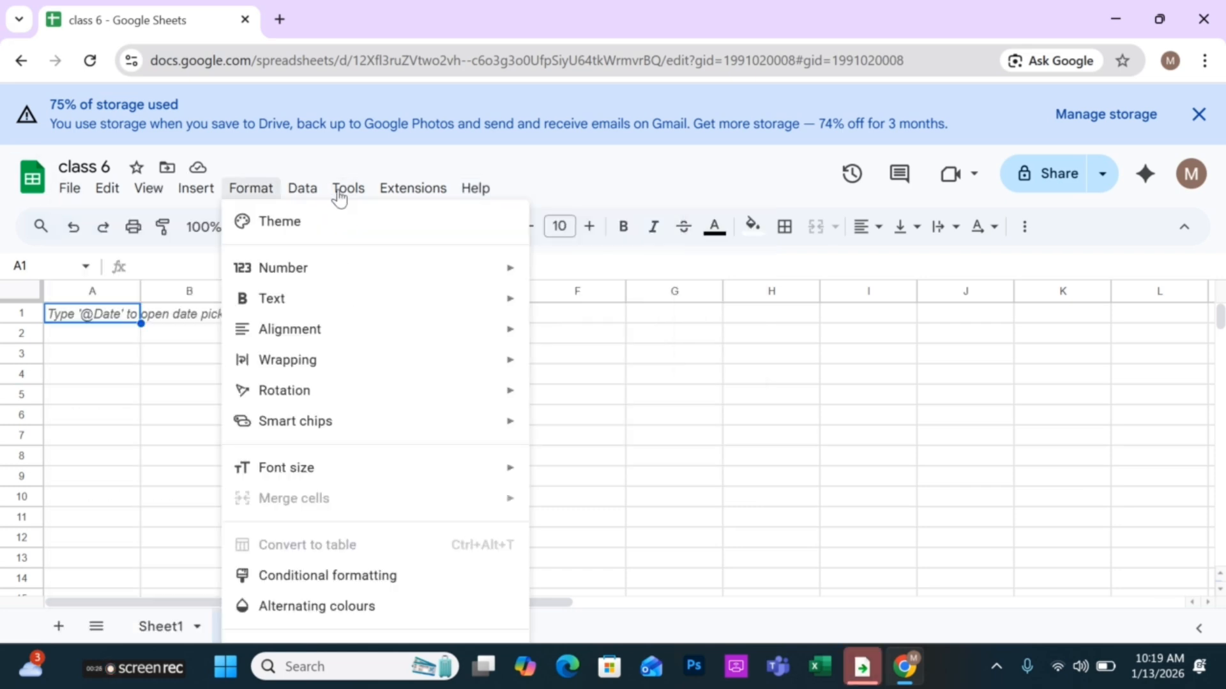
{"action": "mouse_move", "coordinate": [485, 198]}
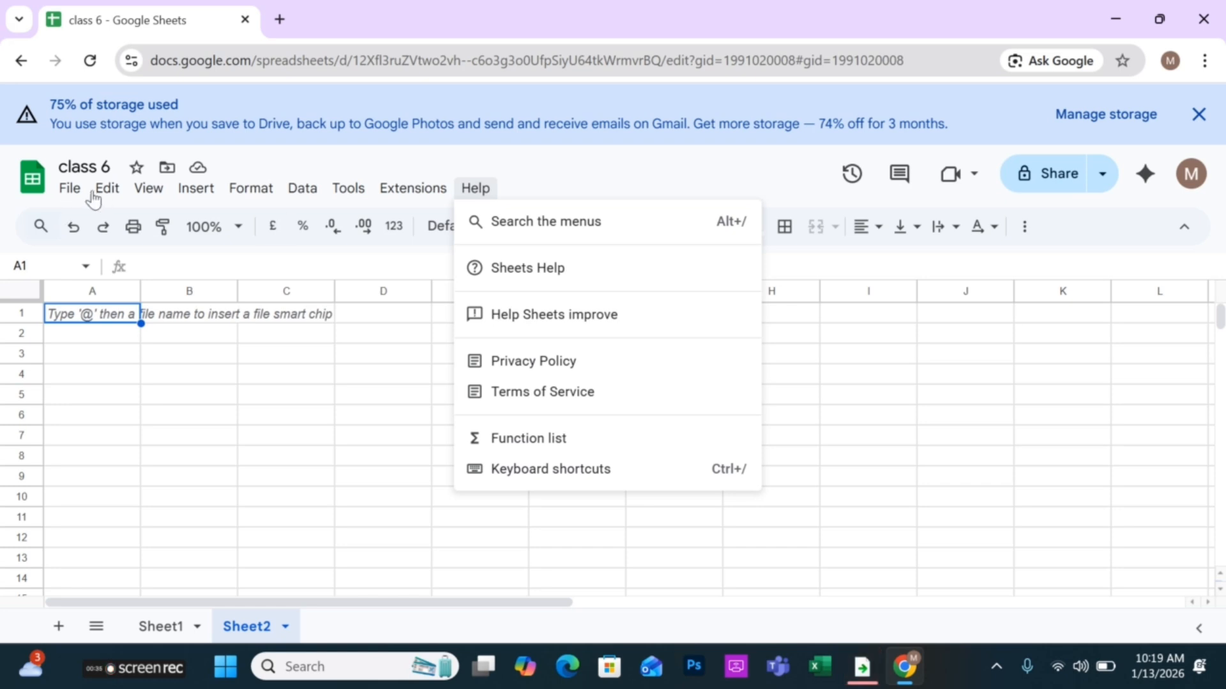
{"action": "left_click", "coordinate": [70, 192]}
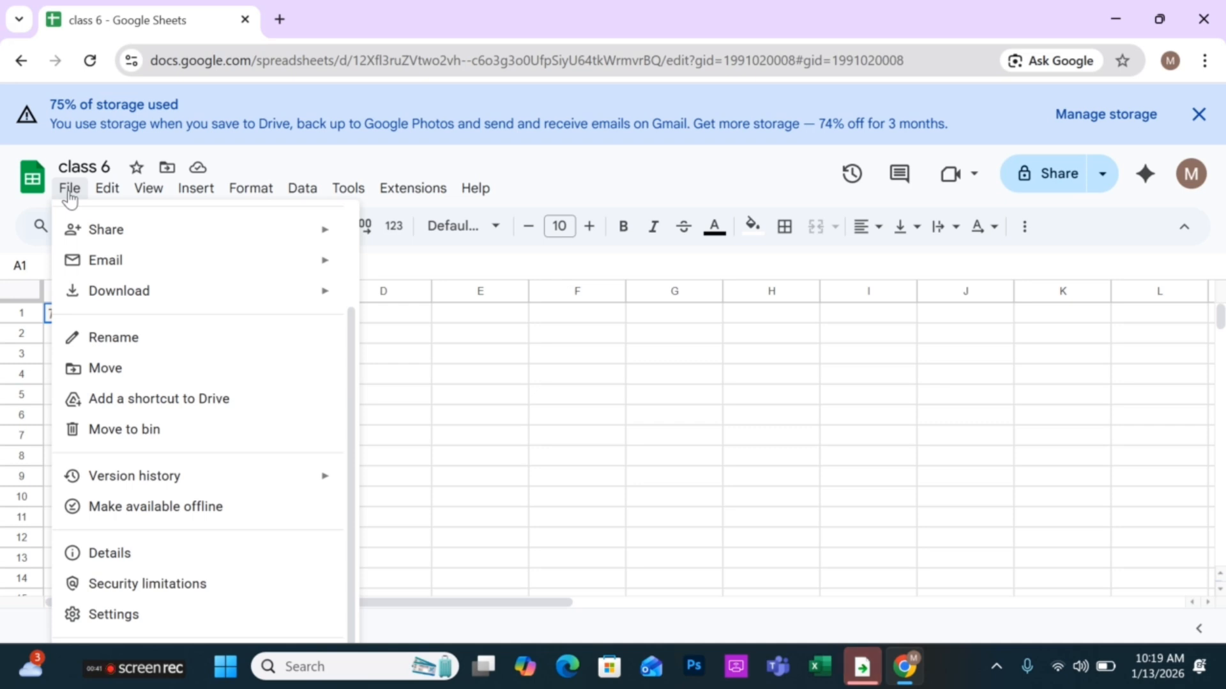
{"action": "mouse_move", "coordinate": [114, 199]}
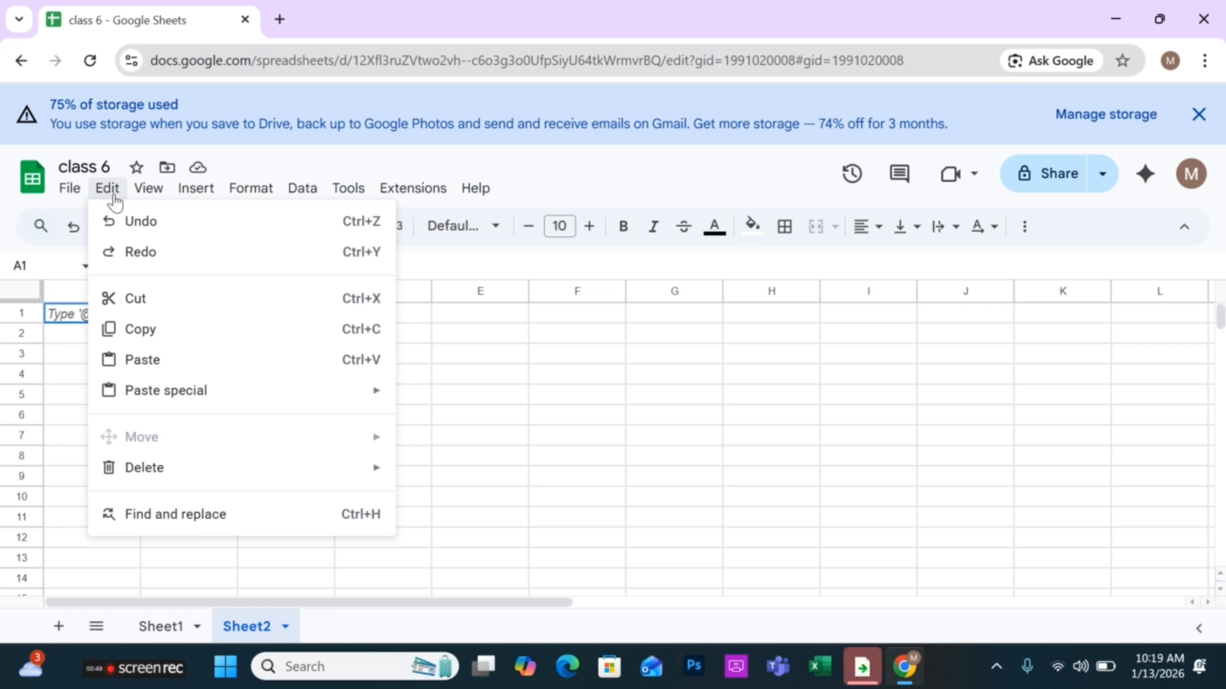
{"action": "mouse_move", "coordinate": [166, 200]}
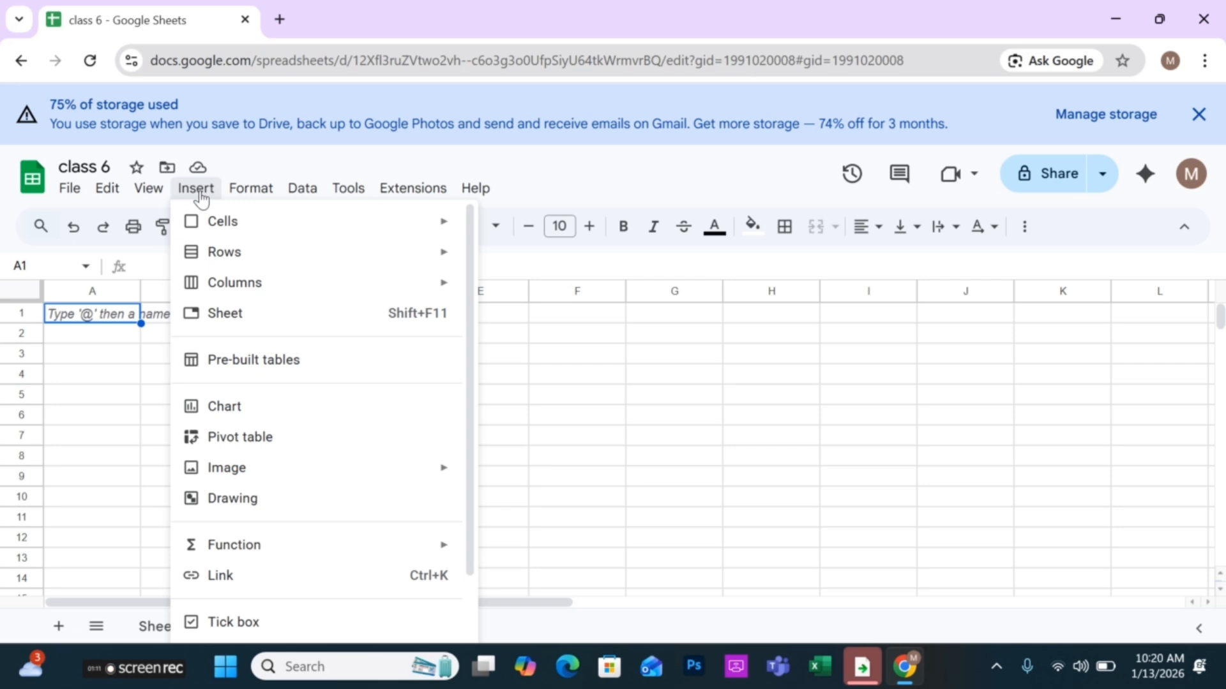
{"action": "mouse_move", "coordinate": [258, 195]}
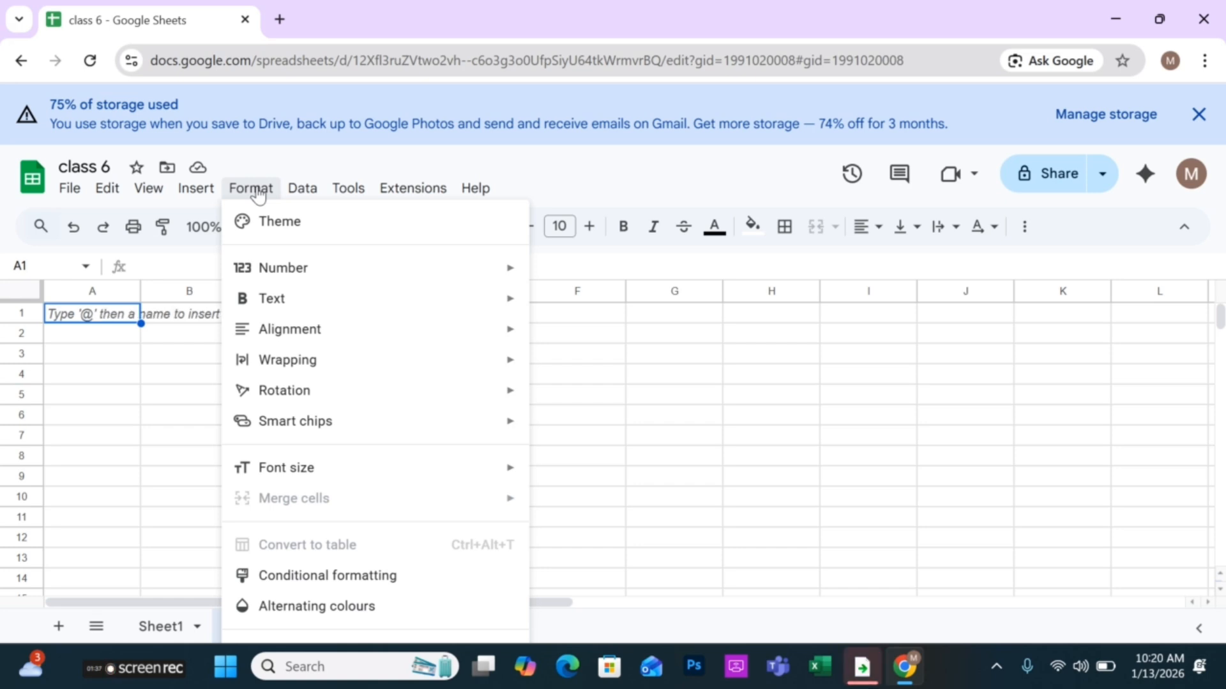
{"action": "mouse_move", "coordinate": [324, 191]}
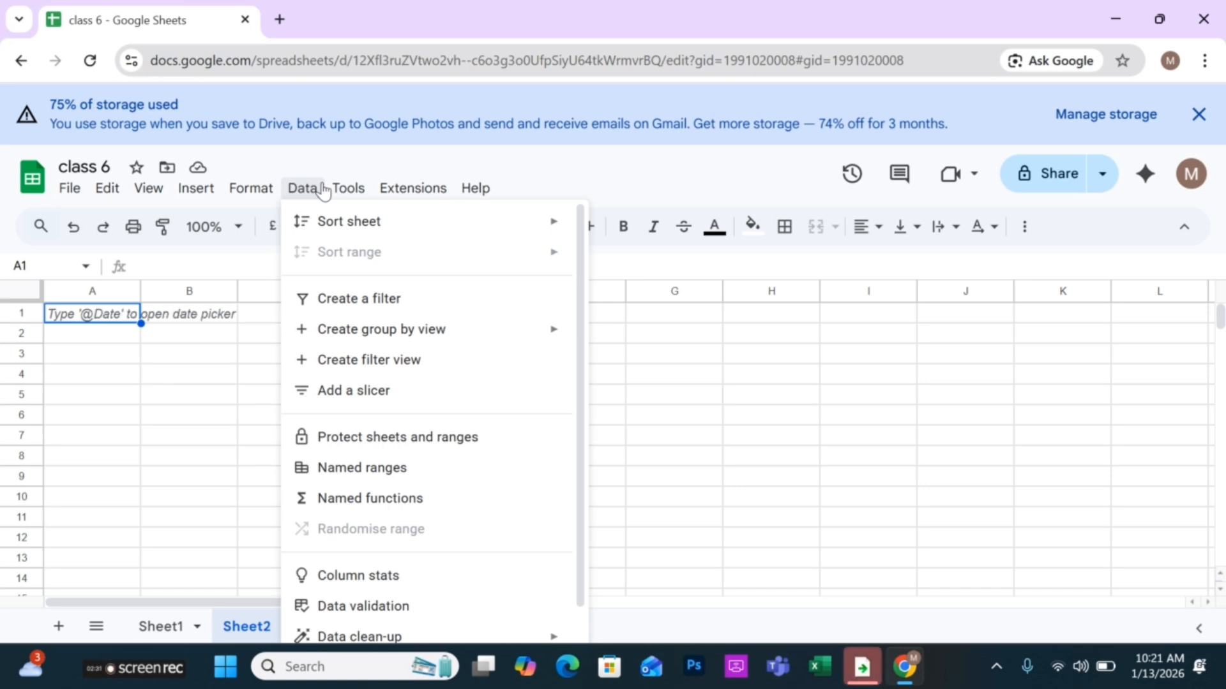
{"action": "mouse_move", "coordinate": [347, 187]}
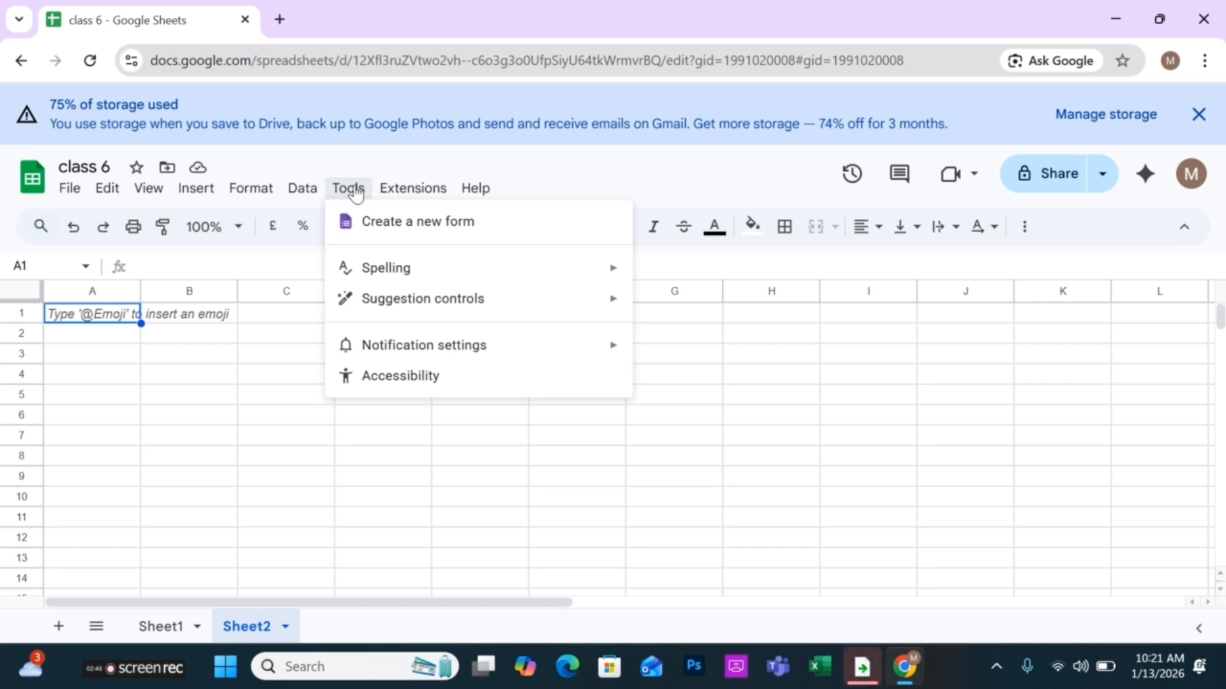
{"action": "mouse_move", "coordinate": [435, 202]}
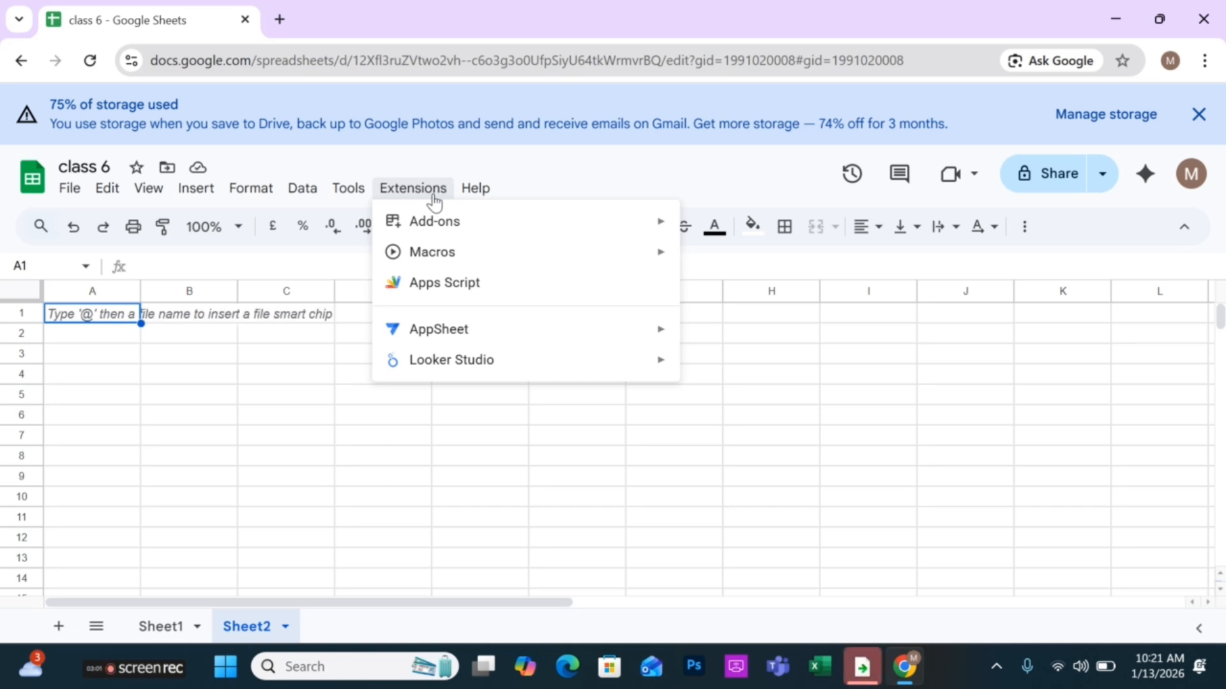
{"action": "mouse_move", "coordinate": [485, 193]}
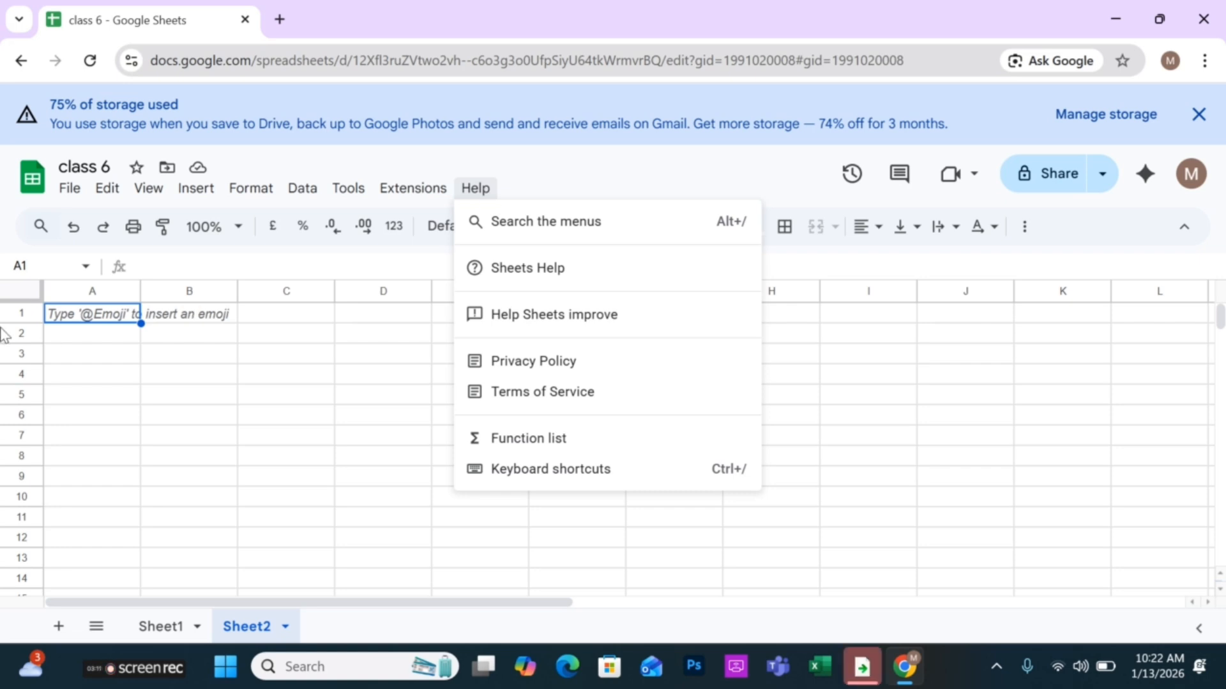
Select row 1 of Sheet2, view it across to column Z, and look at the options for column Z
{"action": "left_click", "coordinate": [17, 312]}
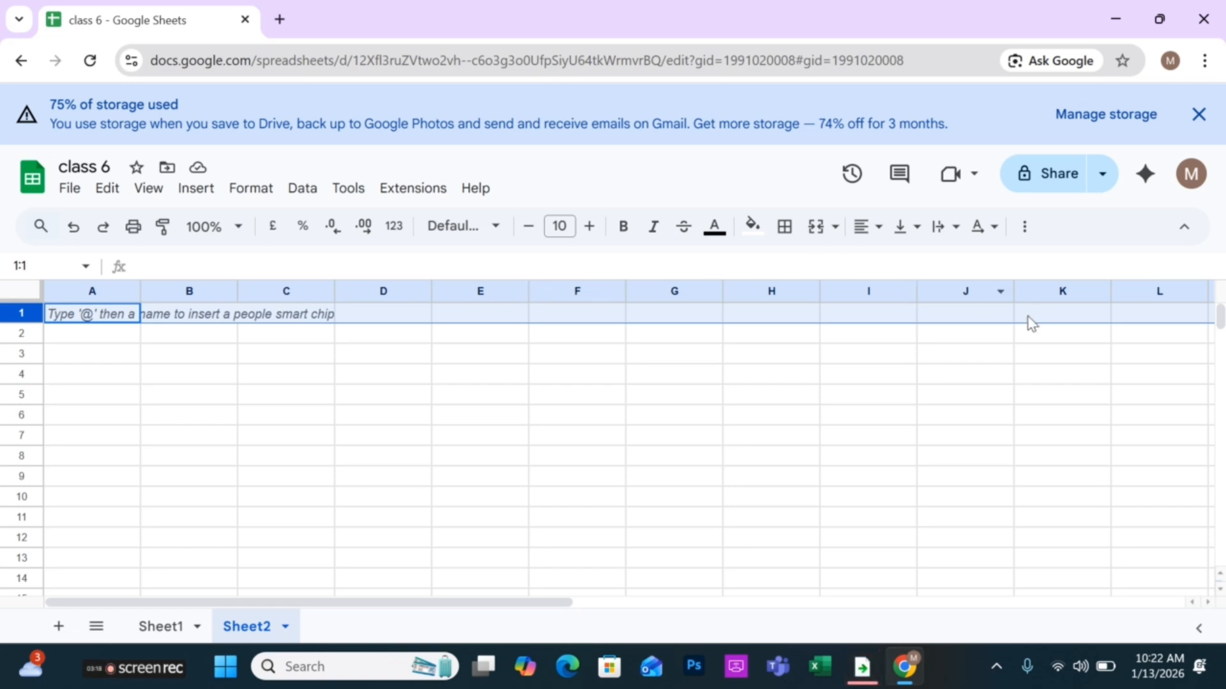
{"action": "scroll", "coordinate": [965, 385], "scroll_direction": "right", "scroll_amount": 5}
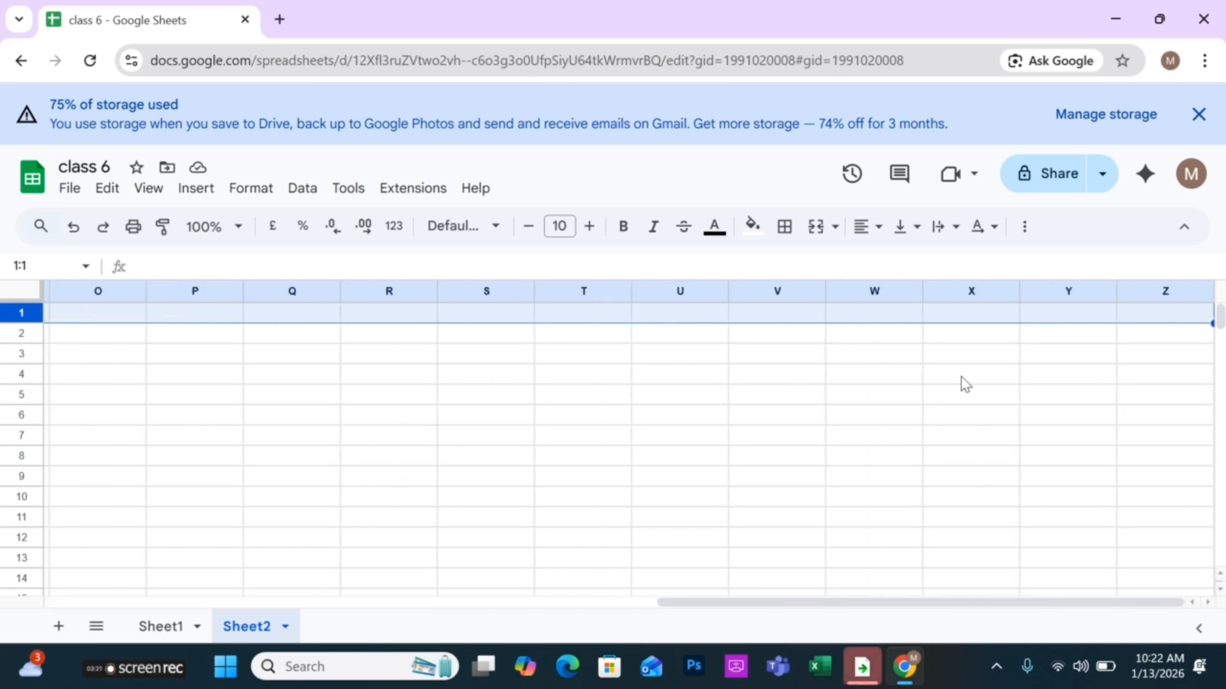
{"action": "scroll", "coordinate": [965, 385], "scroll_direction": "left", "scroll_amount": 5}
{"action": "scroll", "coordinate": [965, 385], "scroll_direction": "right", "scroll_amount": 5}
{"action": "mouse_move", "coordinate": [1195, 295]}
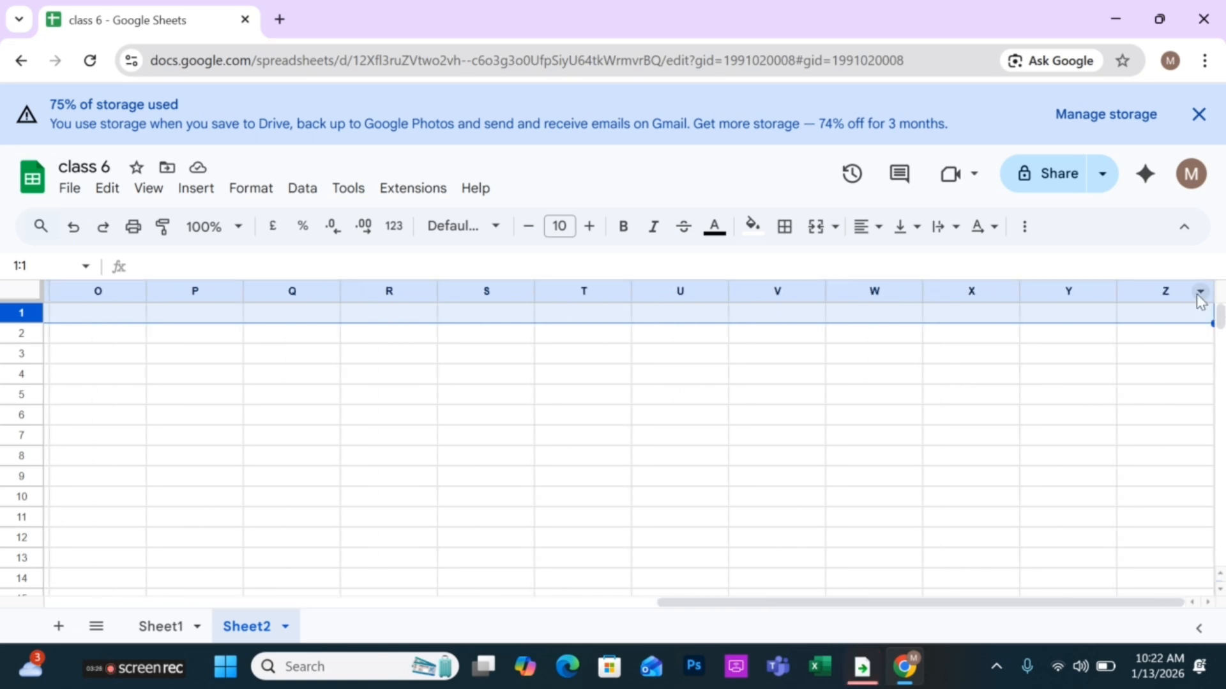
{"action": "left_click", "coordinate": [1199, 293]}
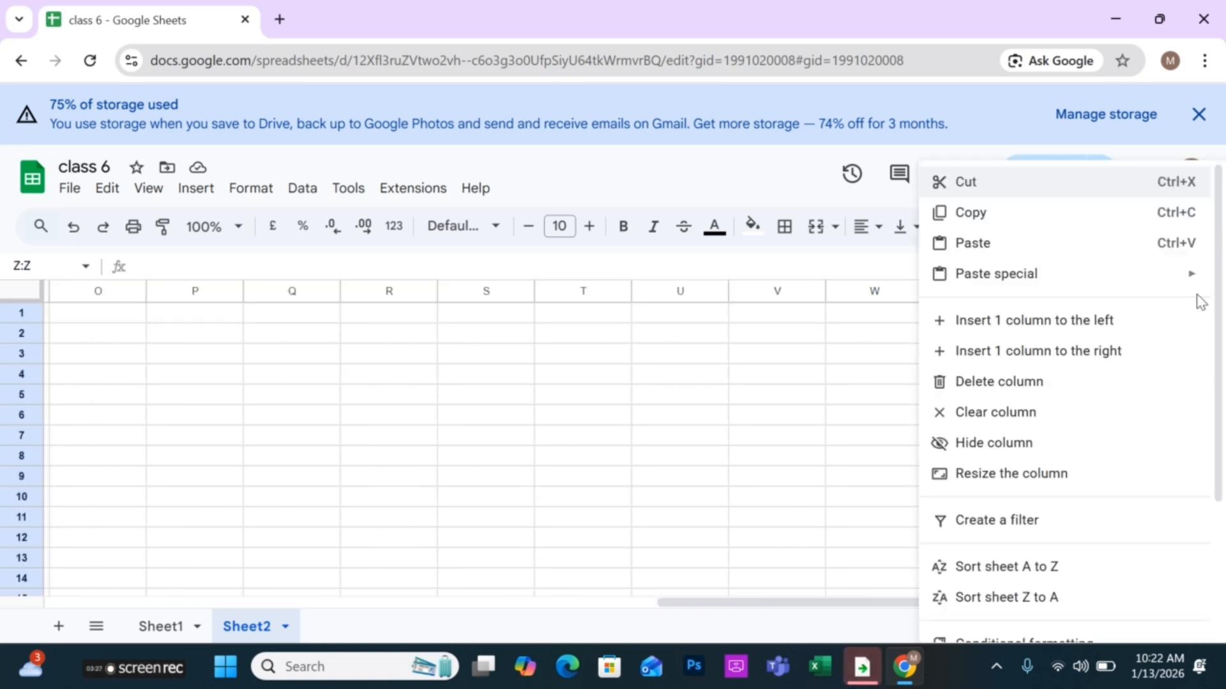
{"action": "left_click", "coordinate": [726, 453]}
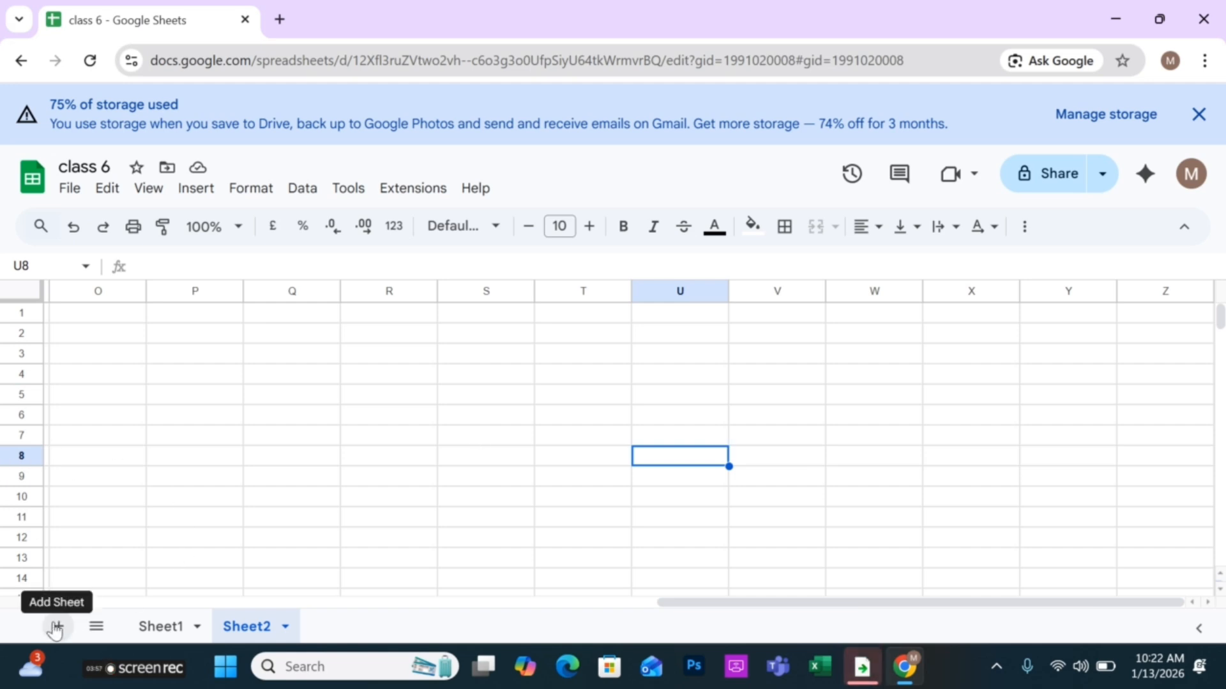
Return to the first columns of Sheet2 and select whole columns G, H and I one at a time
{"action": "scroll", "coordinate": [304, 451], "scroll_direction": "left", "scroll_amount": 5}
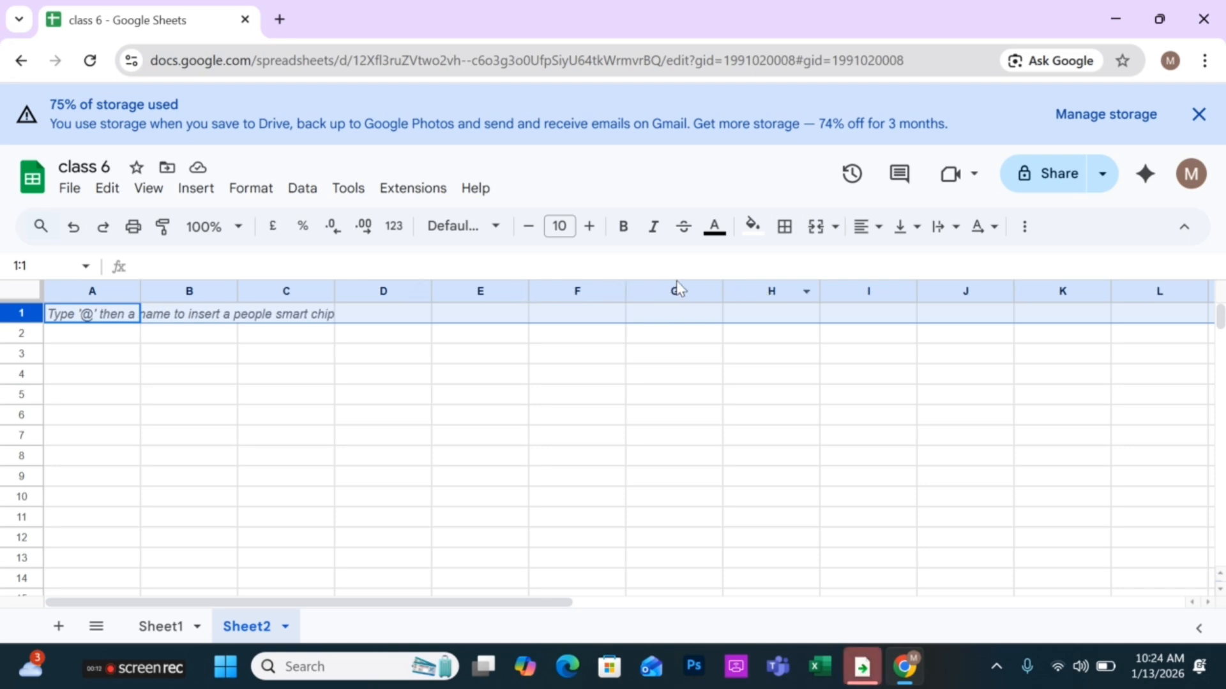
{"action": "left_click", "coordinate": [657, 286]}
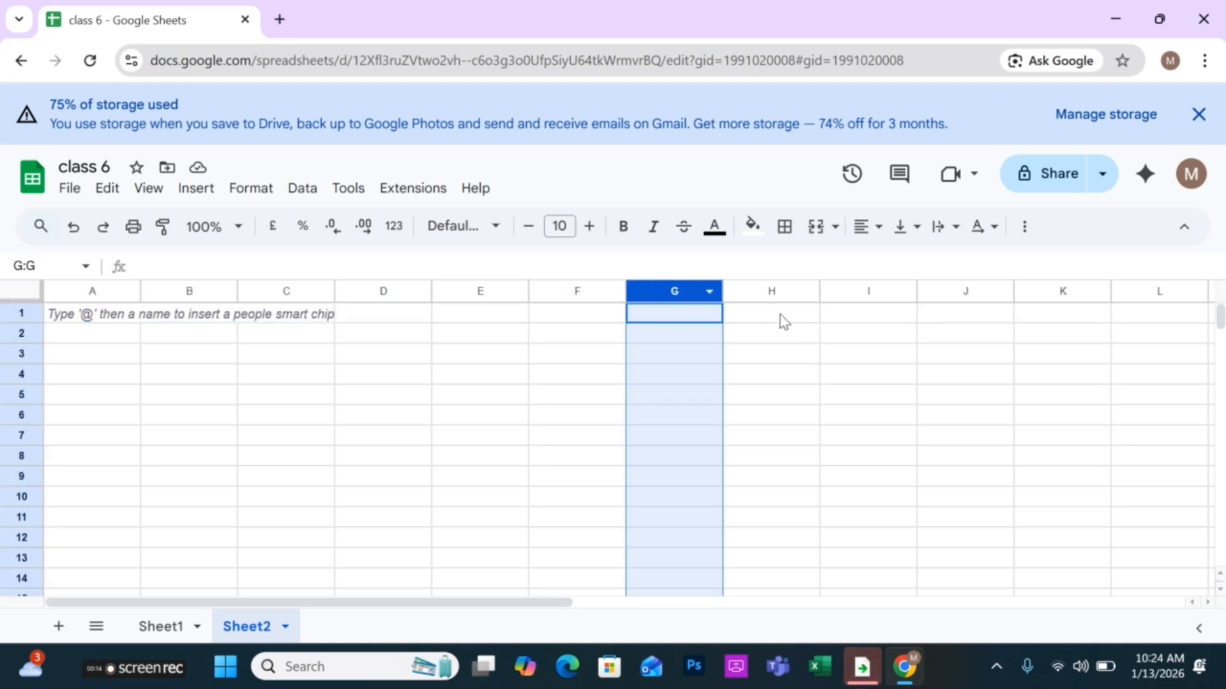
{"action": "left_click", "coordinate": [785, 283]}
{"action": "left_click", "coordinate": [890, 285]}
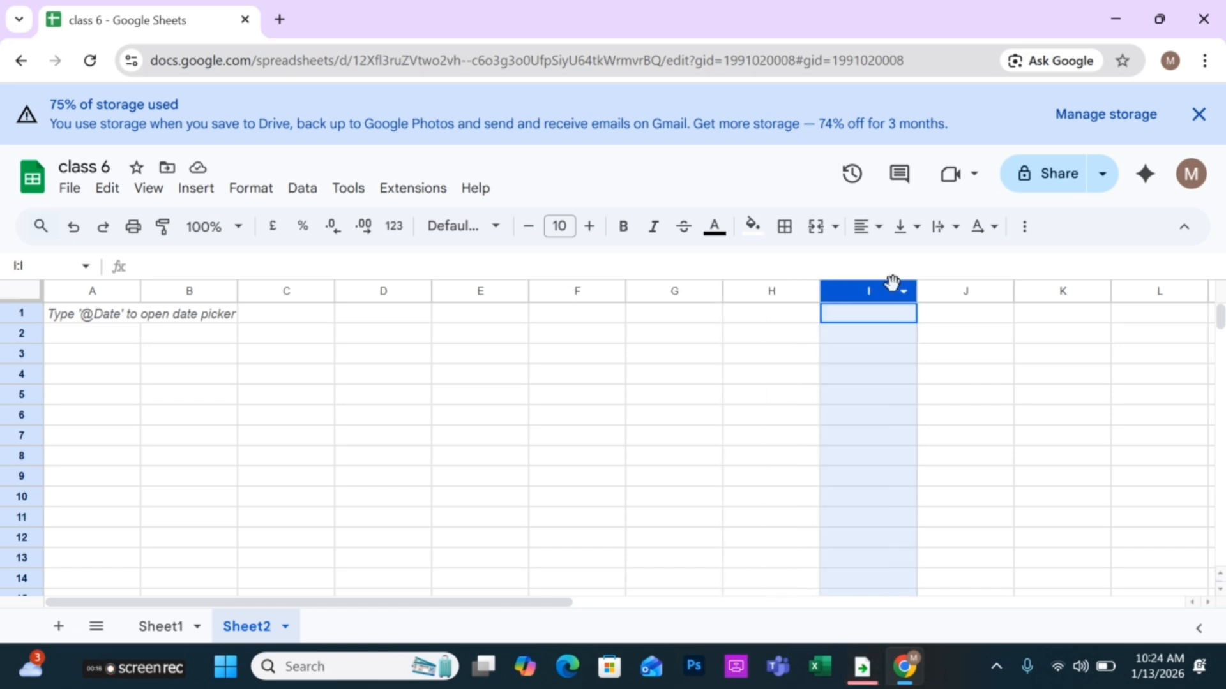
Select column J, row 3 and column C of Sheet2 one at a time
{"action": "left_click", "coordinate": [969, 287]}
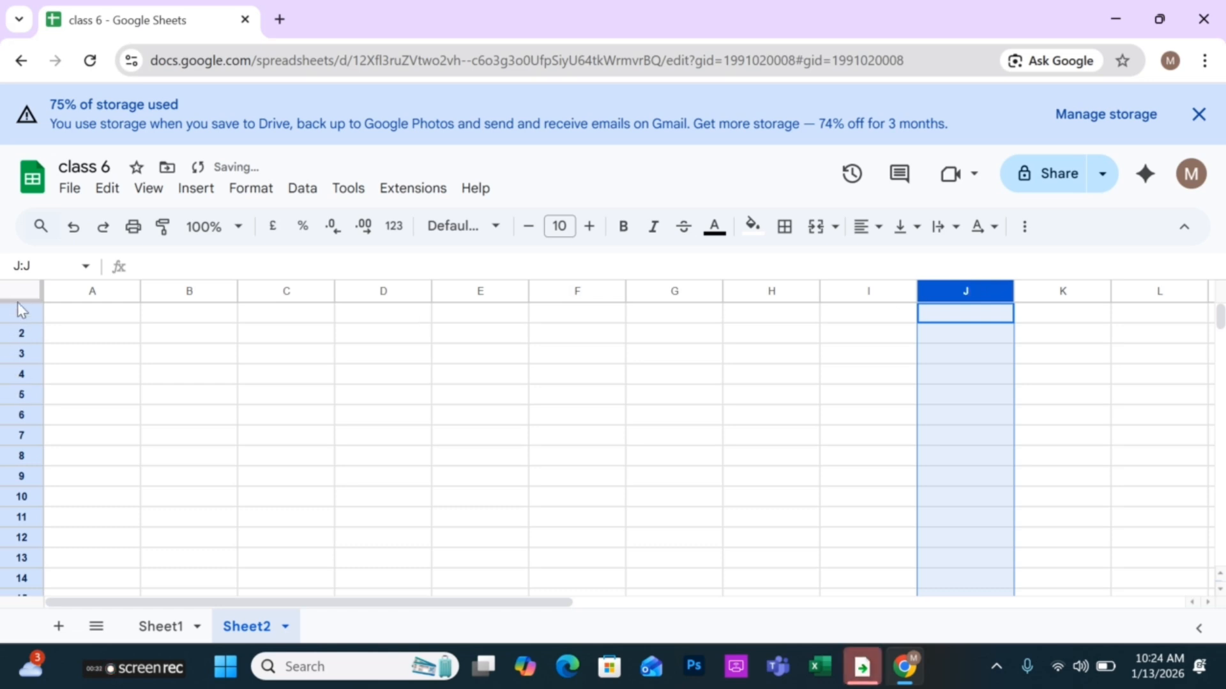
{"action": "left_click", "coordinate": [19, 351]}
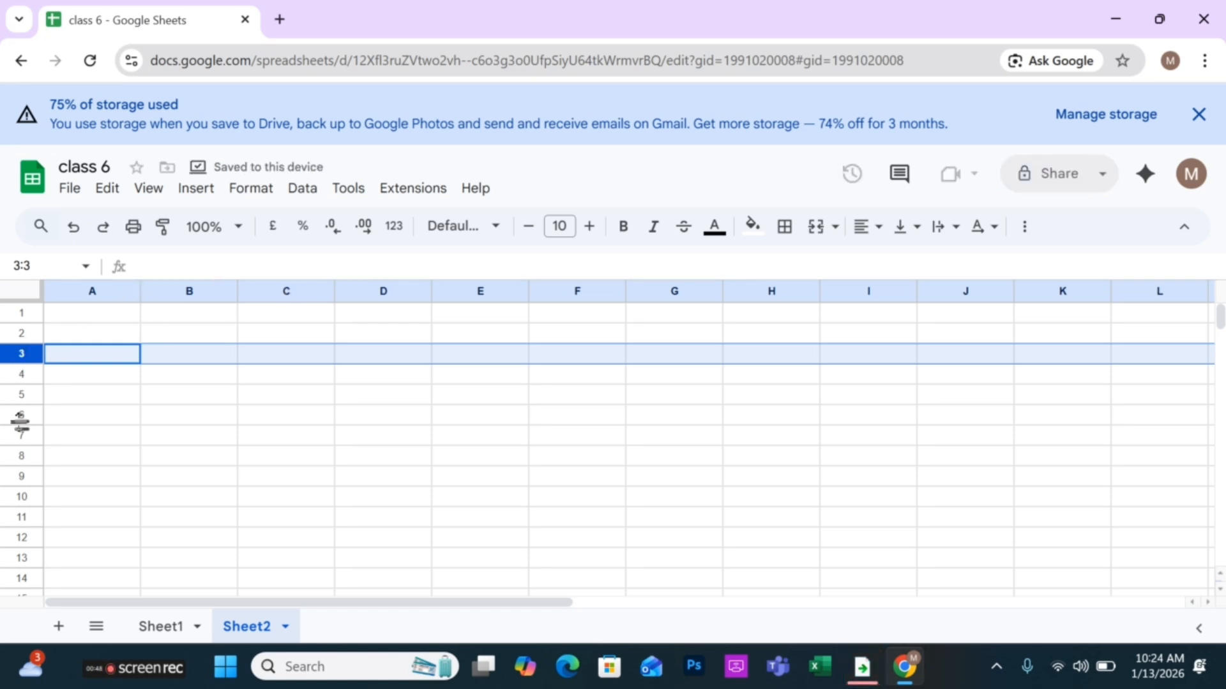
{"action": "left_click", "coordinate": [288, 285]}
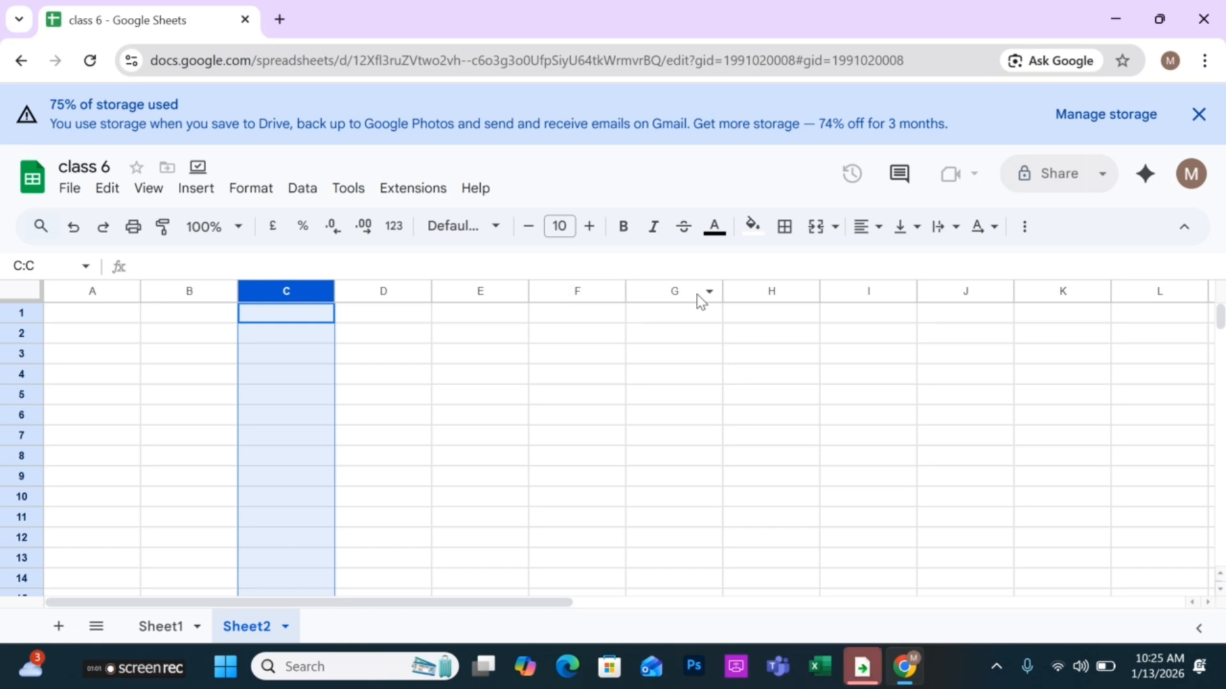
Examine the formula bar and the available fonts and font sizes
{"action": "left_click", "coordinate": [516, 268]}
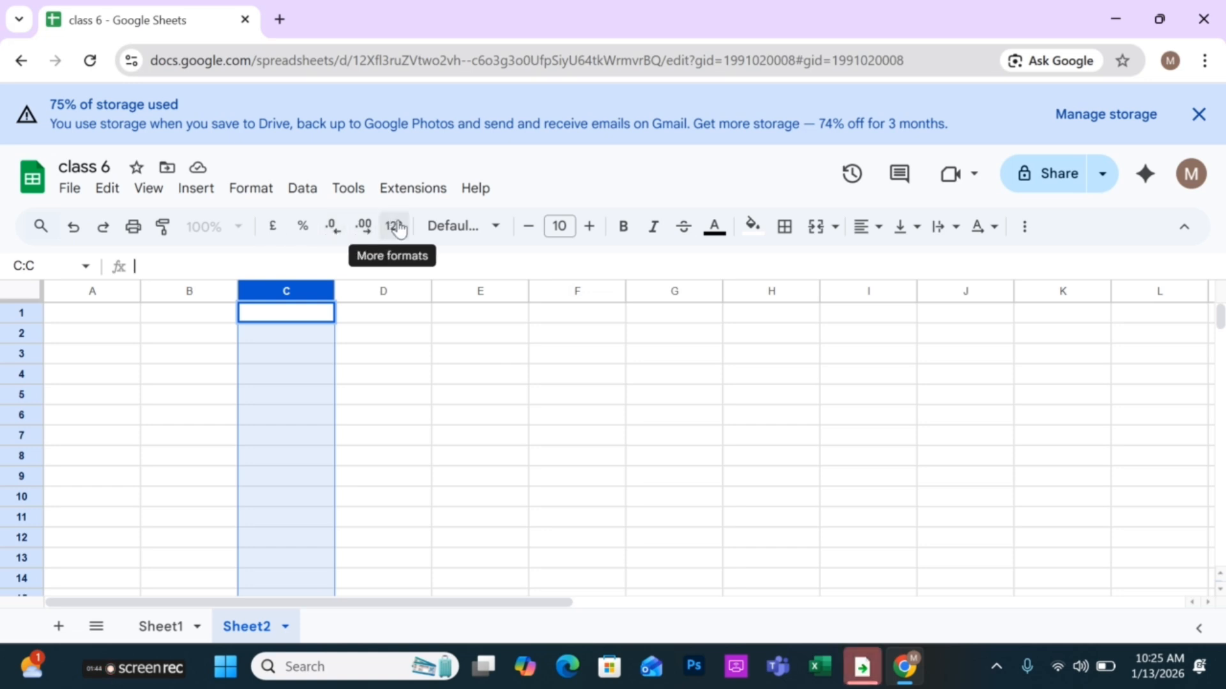
{"action": "left_click", "coordinate": [504, 227]}
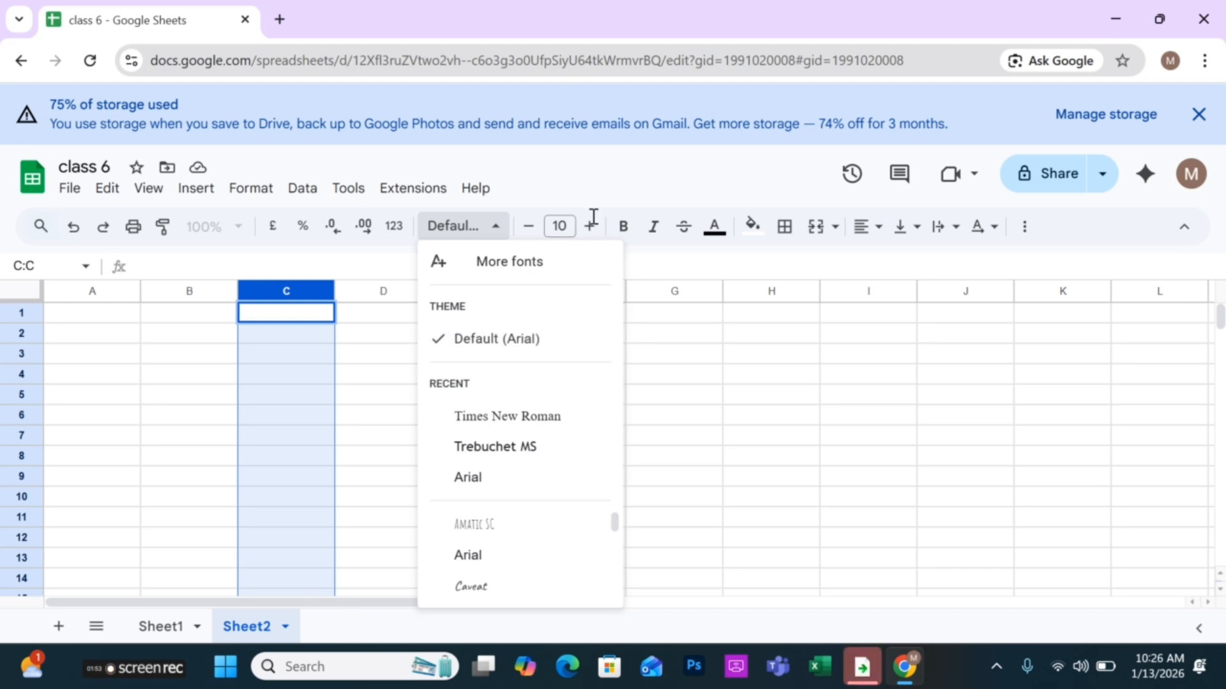
{"action": "left_click", "coordinate": [561, 229]}
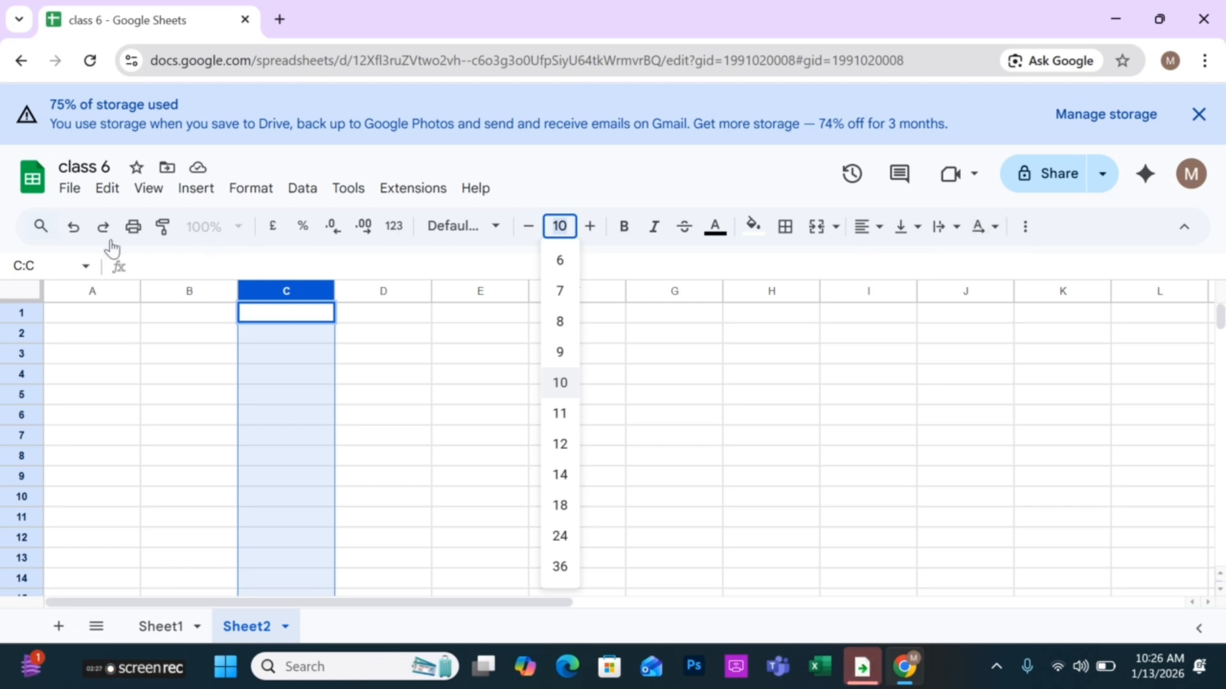
Enter a sample first name in cell A1 and make its text bold
{"action": "left_click", "coordinate": [102, 319]}
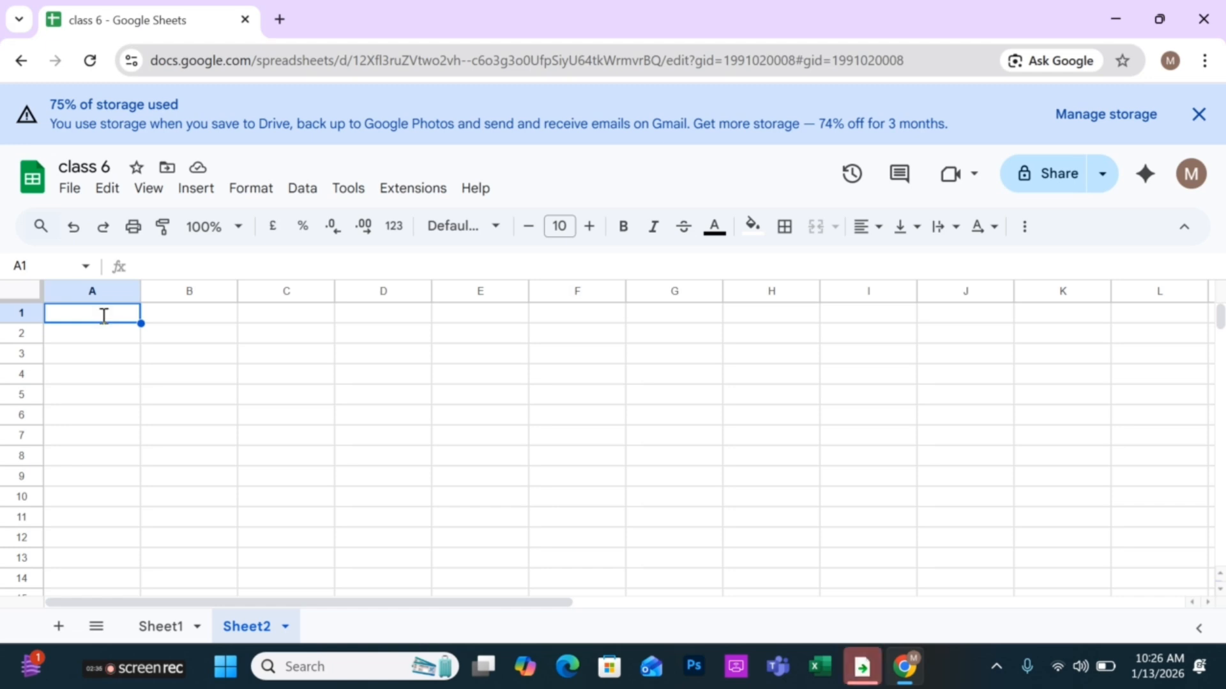
{"action": "type", "text": "Ali"}
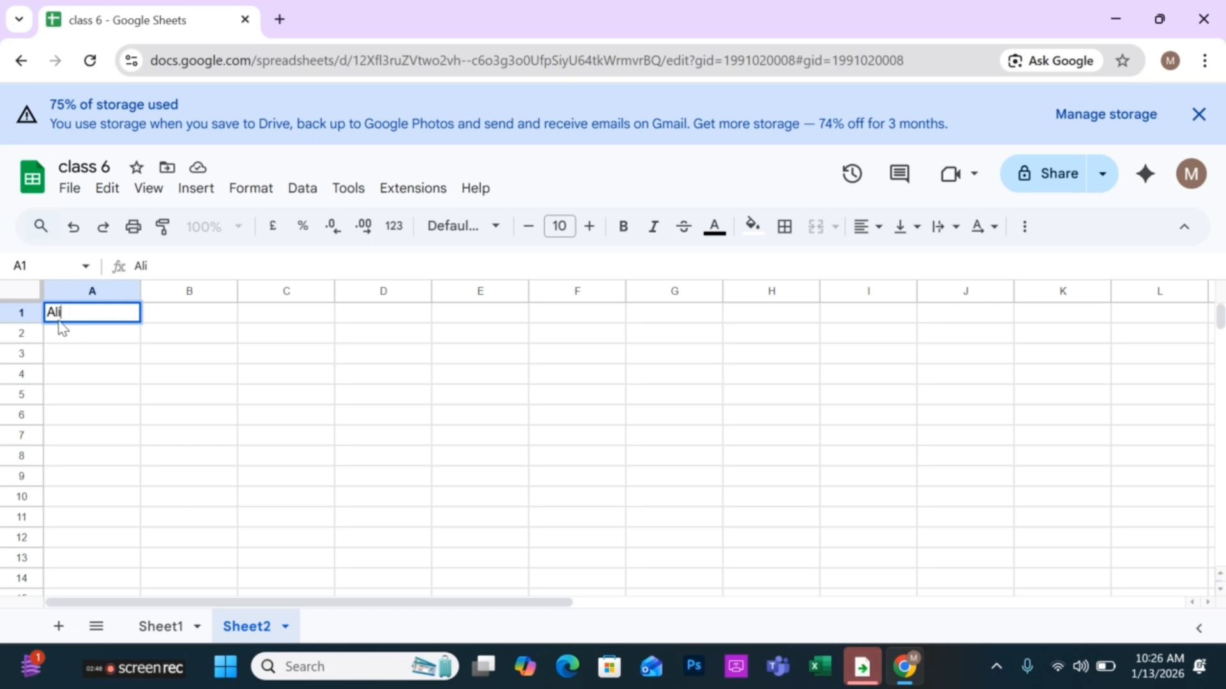
{"action": "left_click_drag", "start_coordinate": [62, 312], "coordinate": [36, 311]}
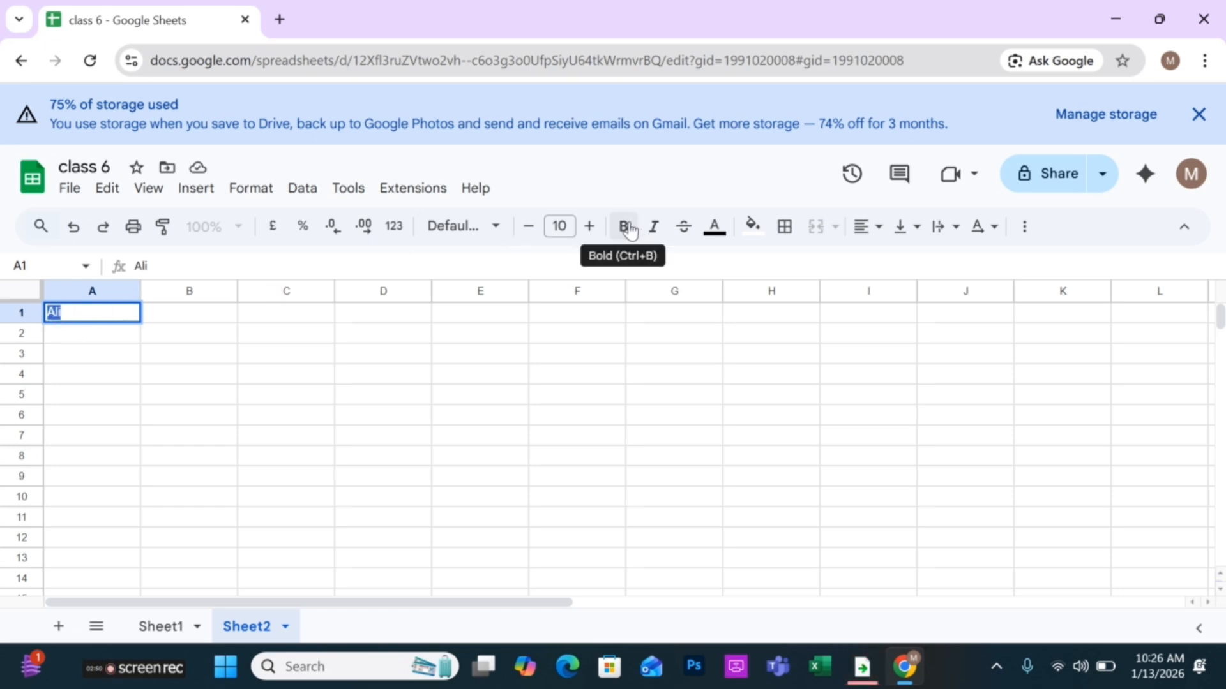
{"action": "left_click", "coordinate": [77, 311]}
{"action": "left_click_drag", "start_coordinate": [76, 311], "coordinate": [37, 309]}
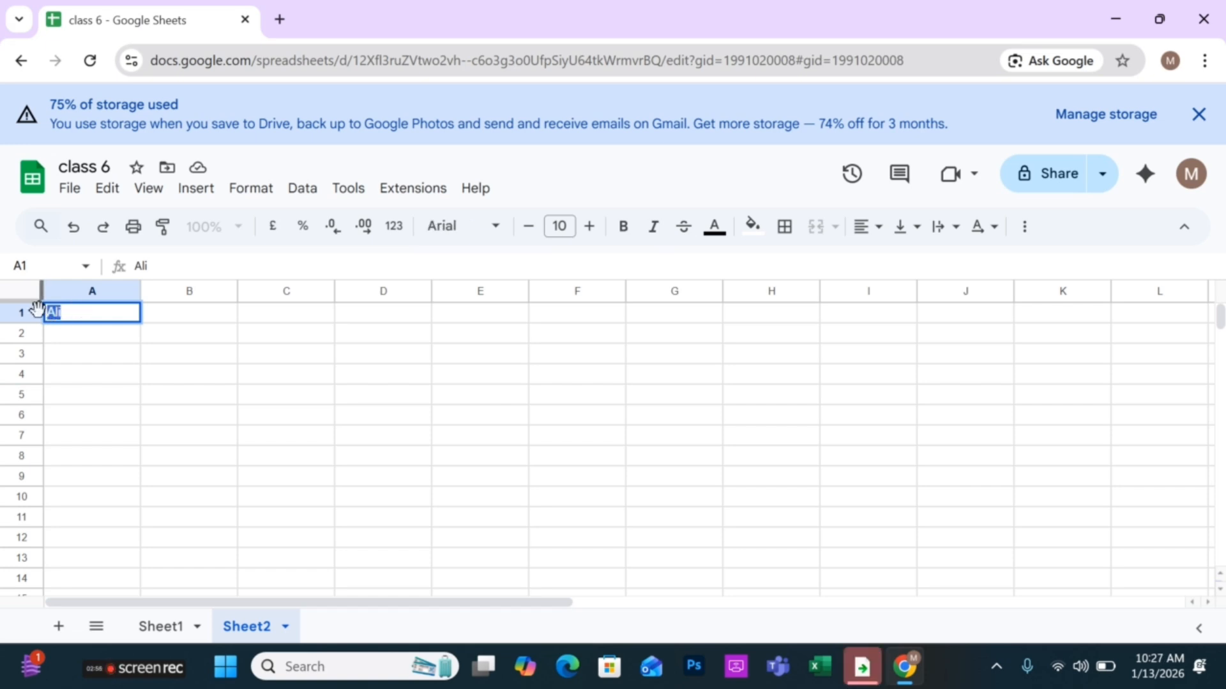
{"action": "left_click", "coordinate": [635, 235]}
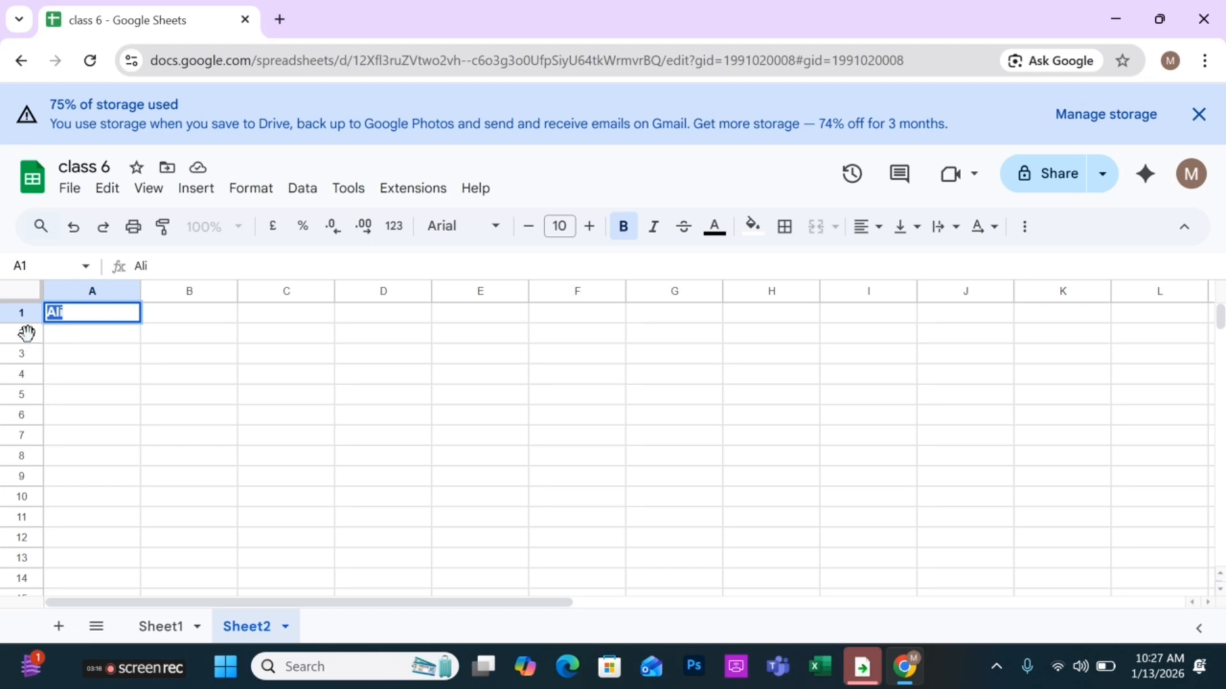
{"action": "left_click", "coordinate": [153, 361]}
{"action": "left_click", "coordinate": [77, 313]}
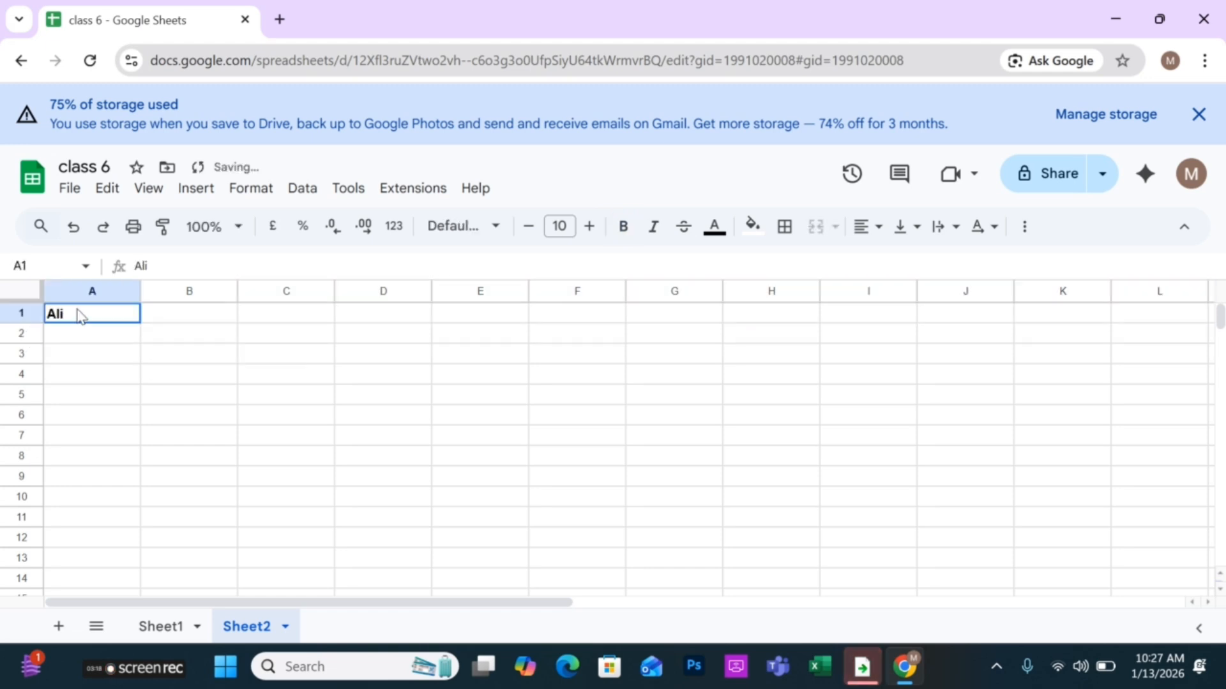
Enter the same first name in cell B1 with plain formatting
{"action": "left_click", "coordinate": [203, 311]}
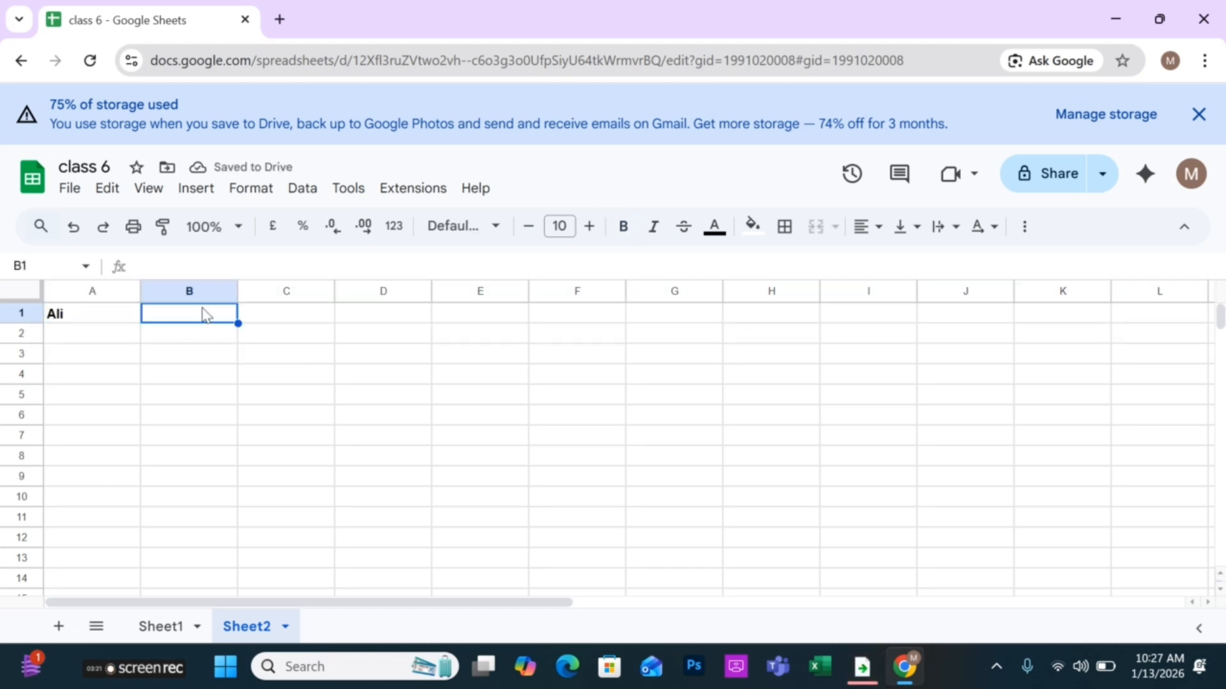
{"action": "type", "text": "A"}
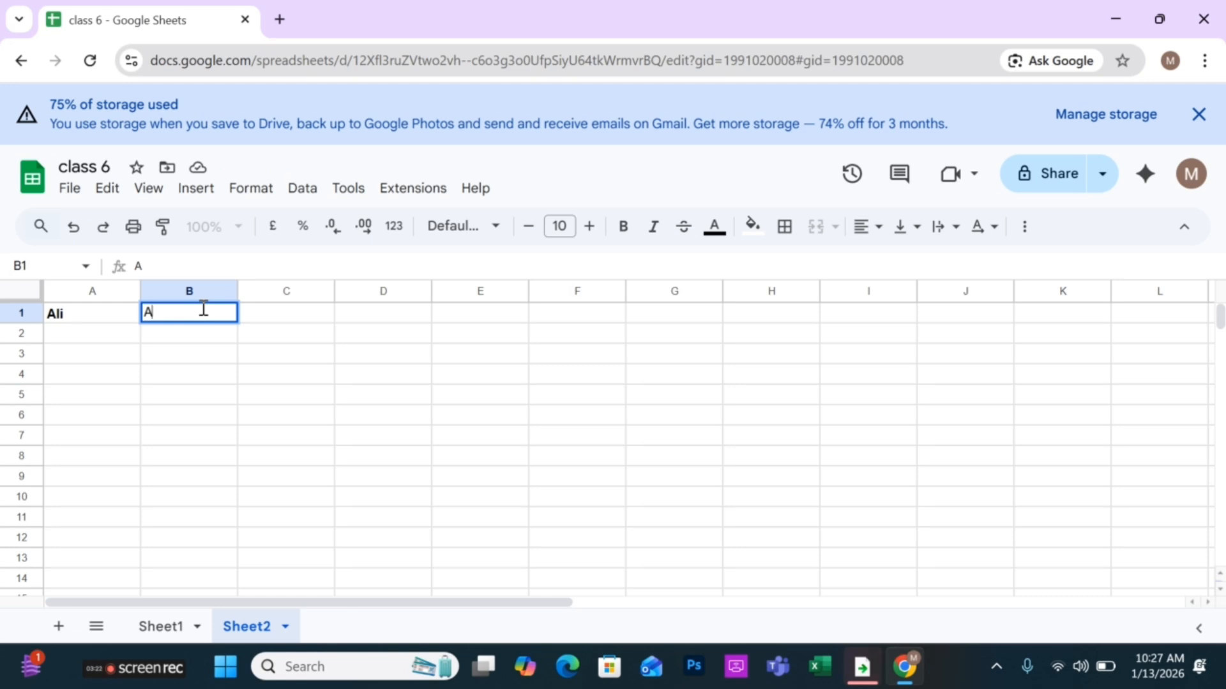
{"action": "type", "text": "li"}
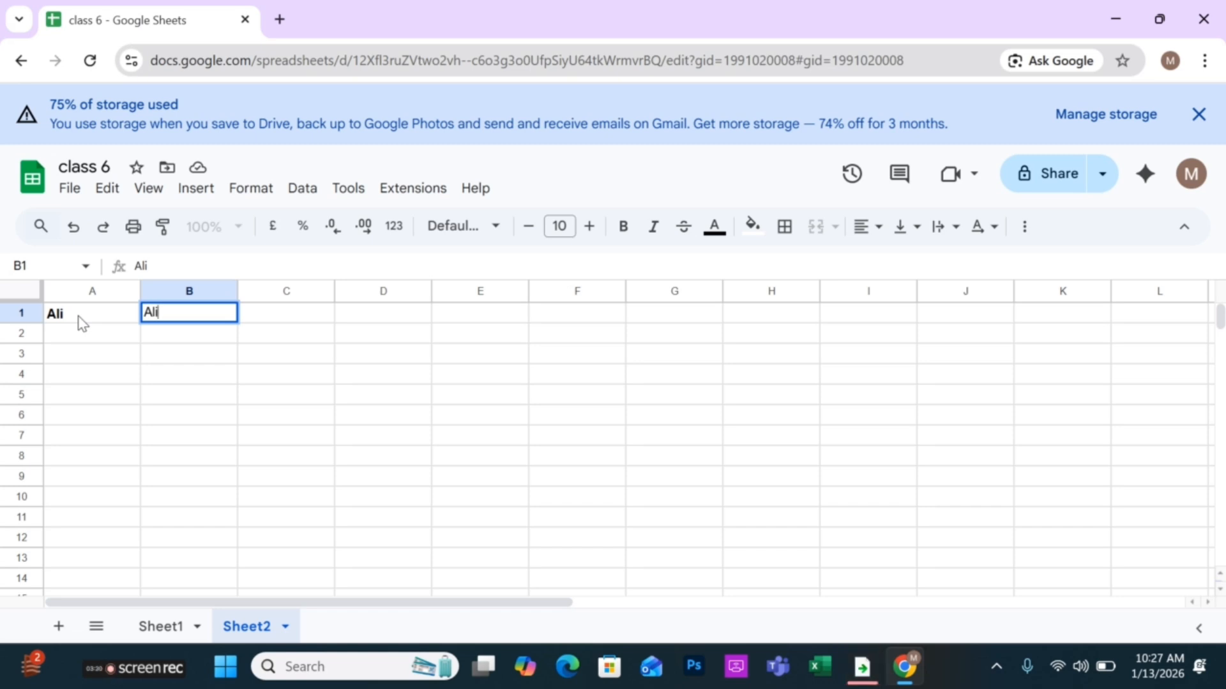
Italicise the bold name in cell A1
{"action": "left_click", "coordinate": [96, 317]}
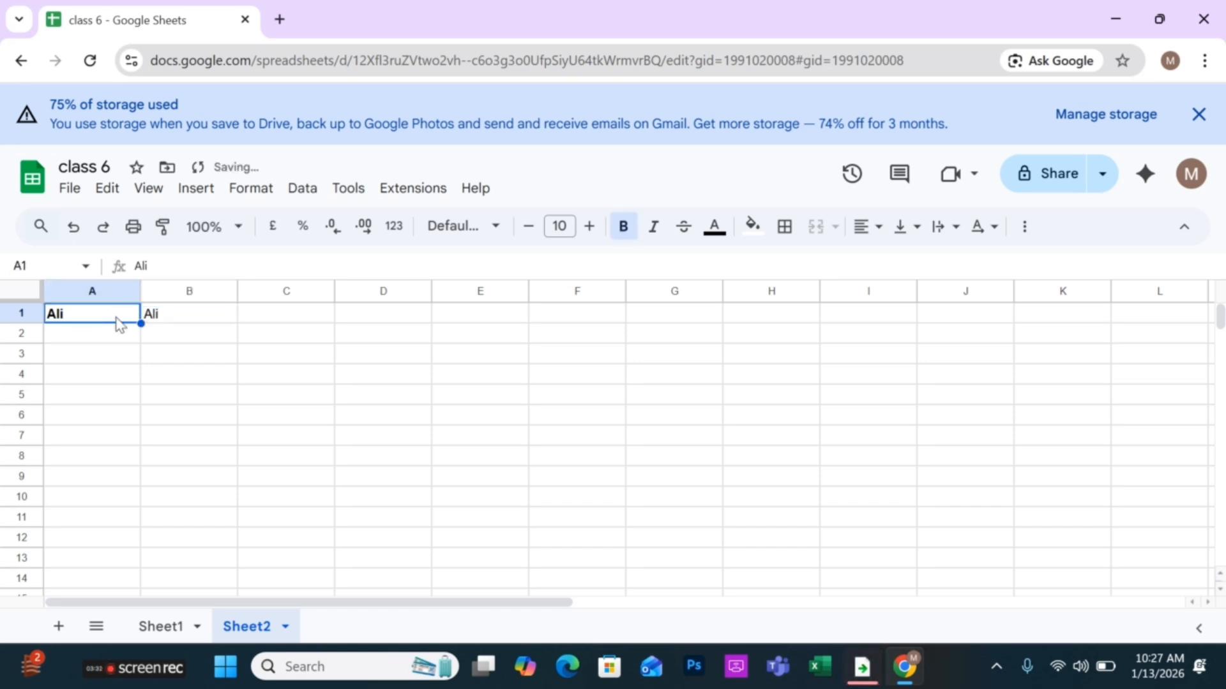
{"action": "double_click", "coordinate": [70, 311]}
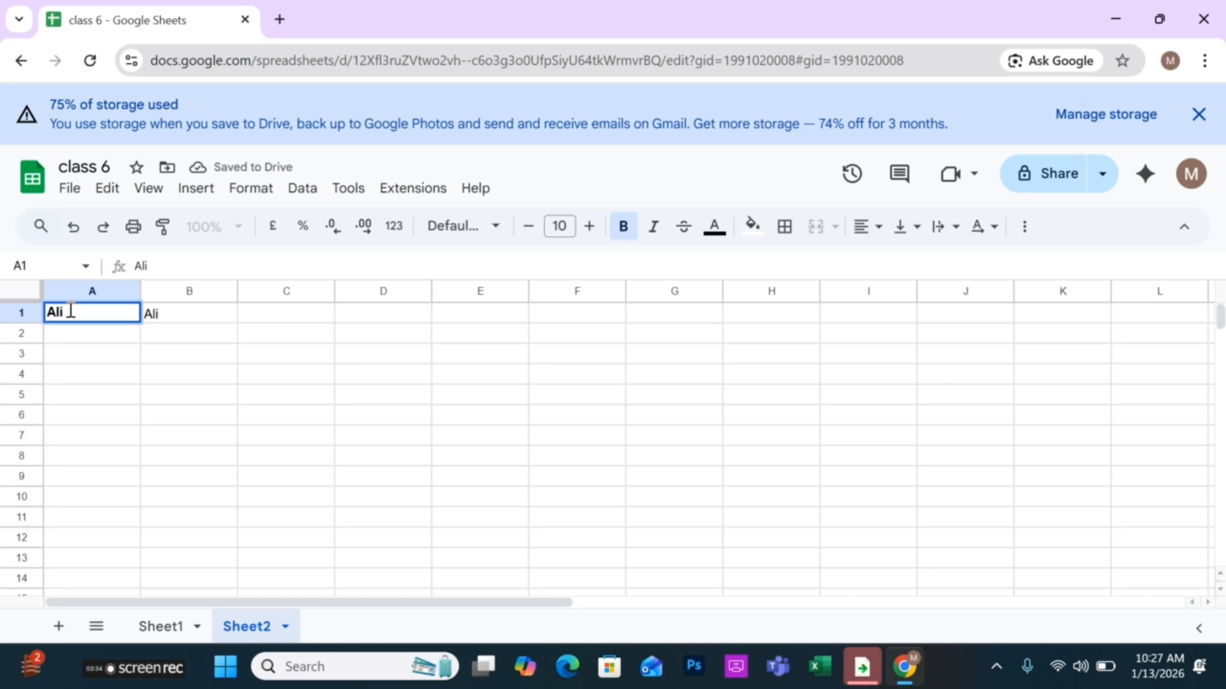
{"action": "left_click_drag", "start_coordinate": [70, 311], "coordinate": [22, 320]}
{"action": "left_click", "coordinate": [654, 230]}
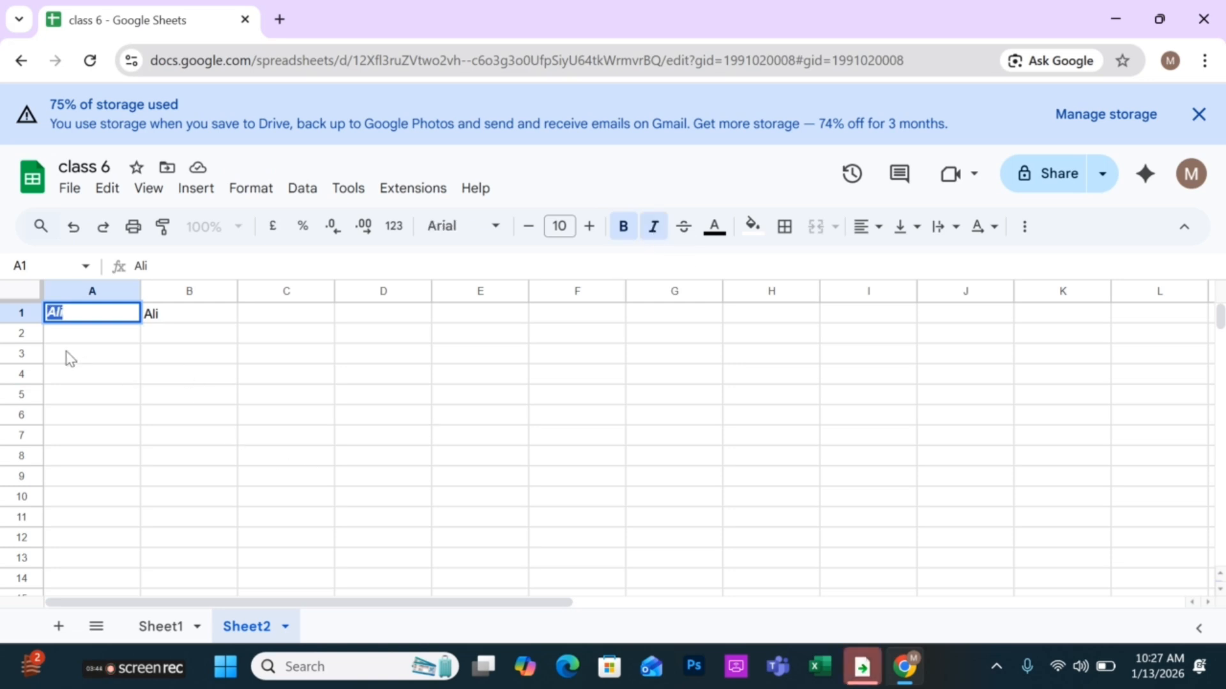
{"action": "left_click", "coordinate": [173, 355]}
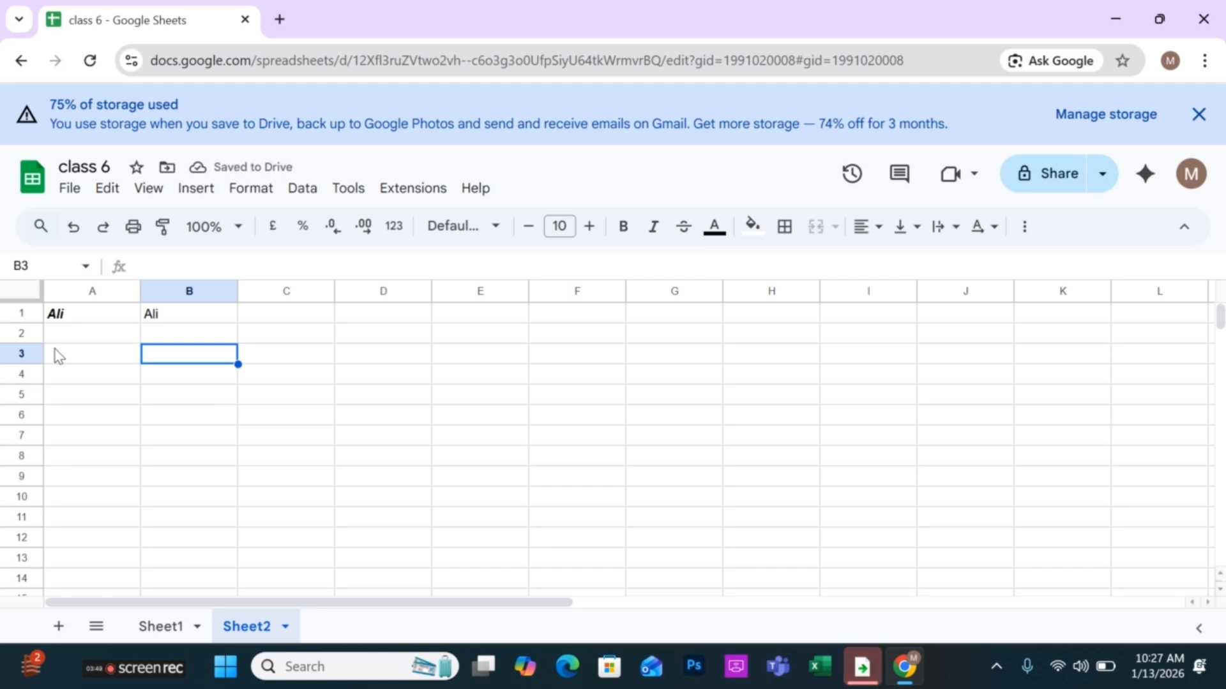
{"action": "left_click", "coordinate": [85, 316]}
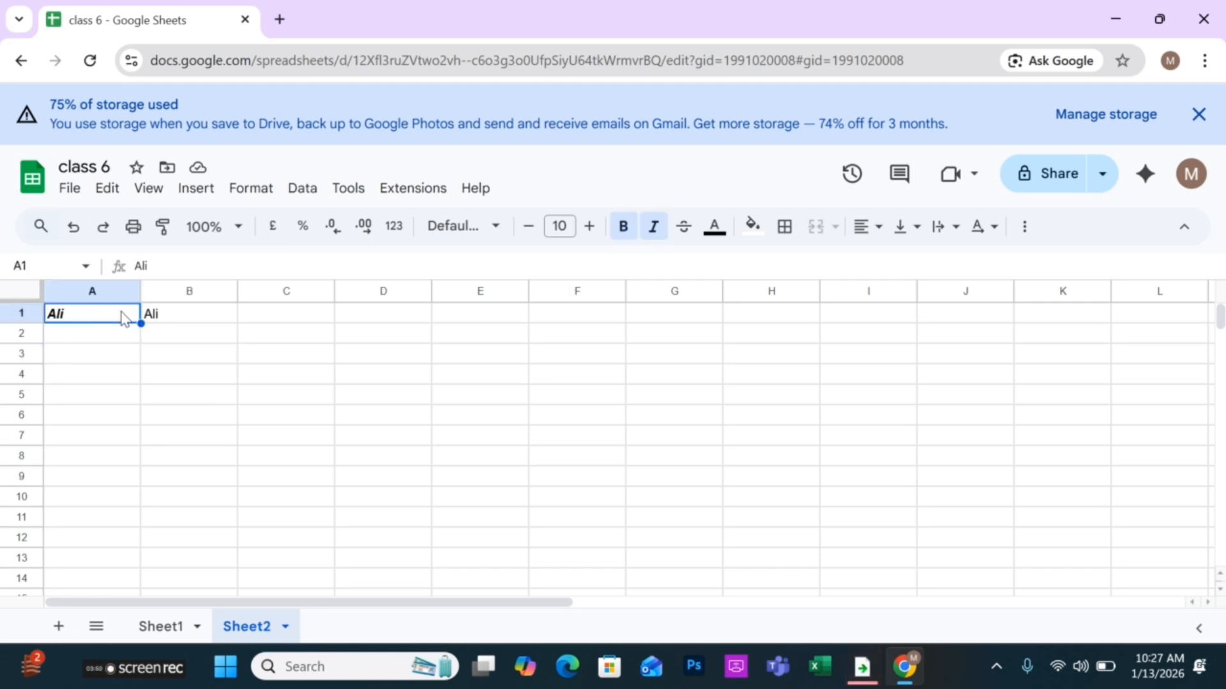
Apply strikethrough to the name in cell B1
{"action": "left_click", "coordinate": [174, 315]}
{"action": "double_click", "coordinate": [174, 313]}
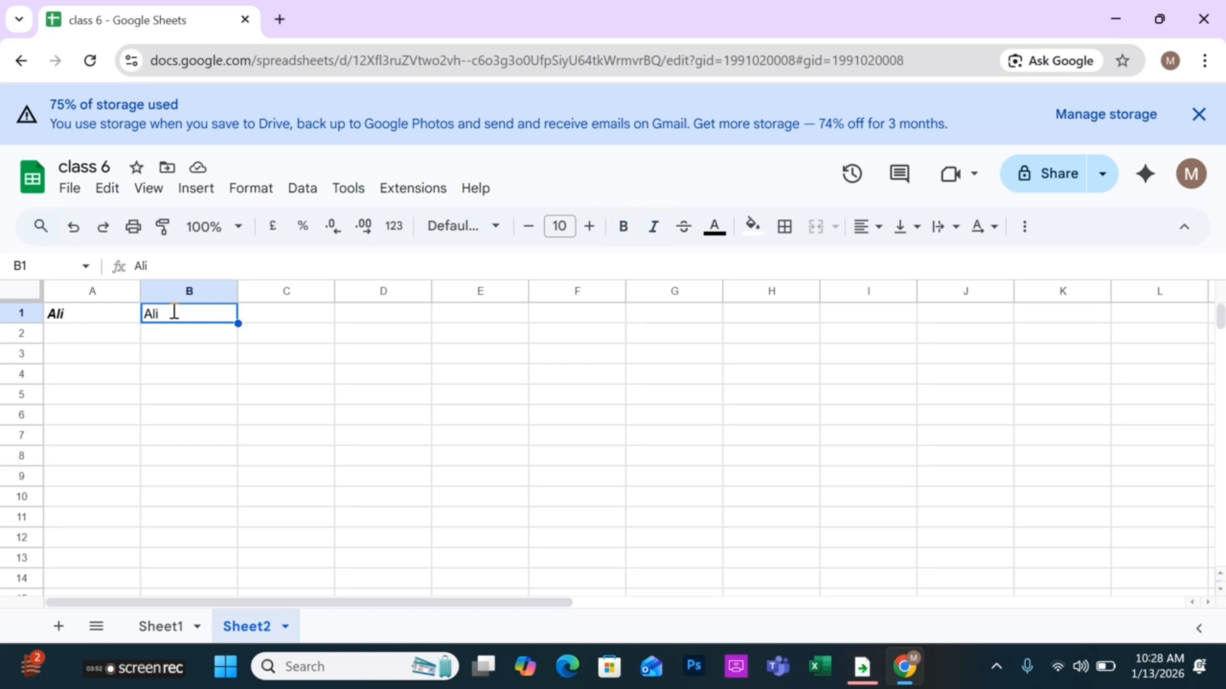
{"action": "double_click", "coordinate": [173, 312]}
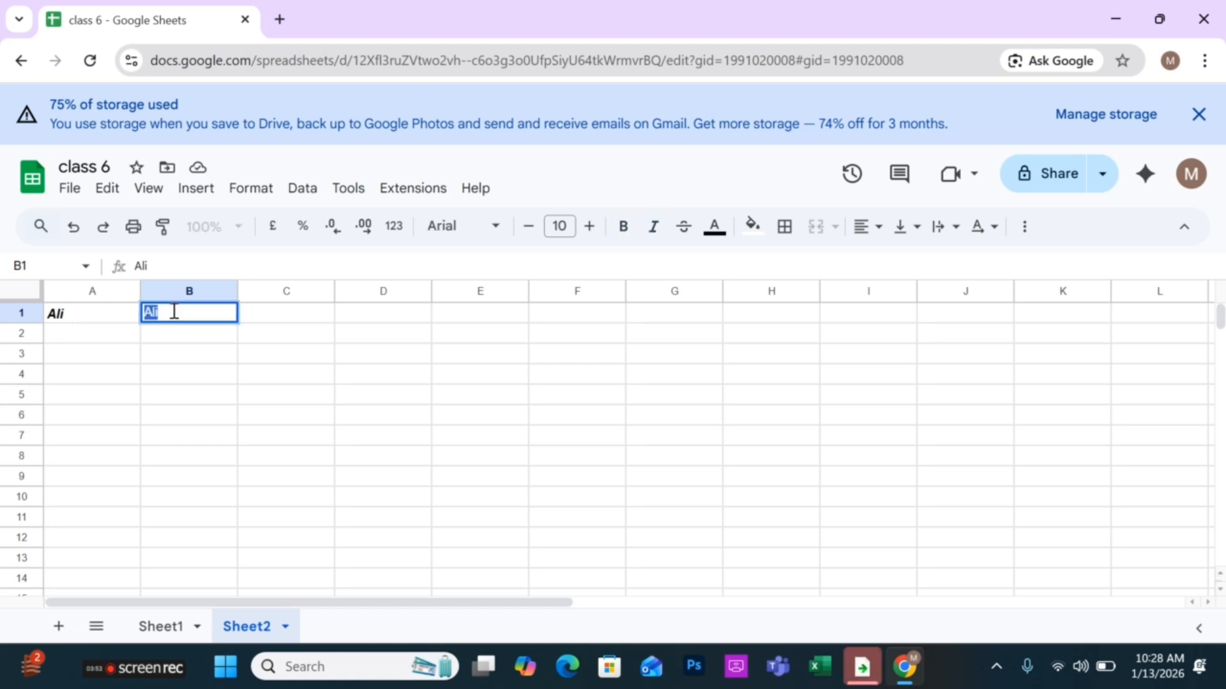
{"action": "left_click", "coordinate": [686, 237]}
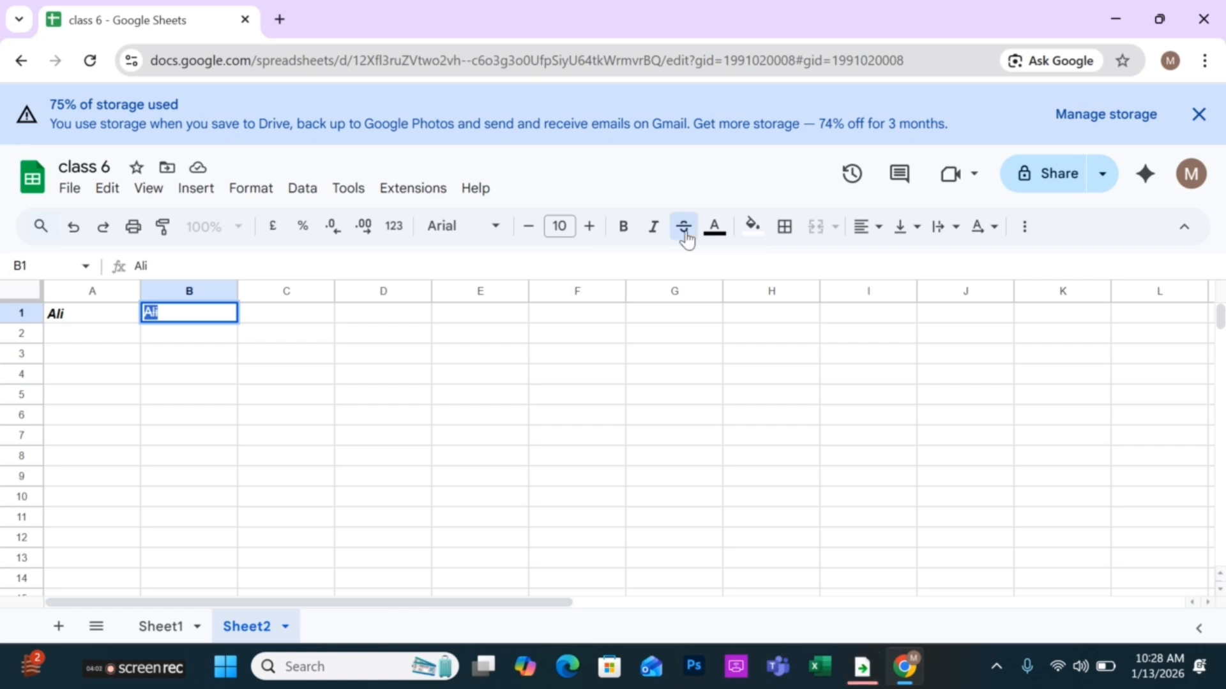
{"action": "left_click", "coordinate": [198, 361]}
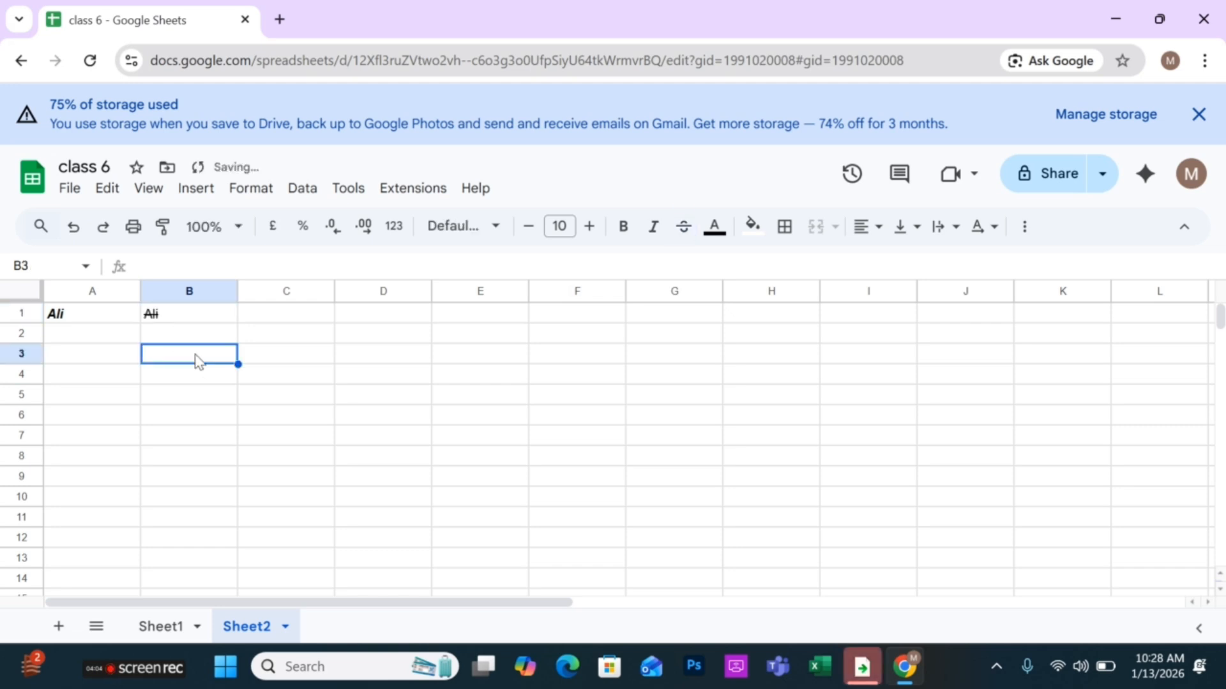
Set the text colour of the struck-through name in cell B1 to dark red
{"action": "left_click", "coordinate": [175, 312]}
{"action": "double_click", "coordinate": [174, 312]}
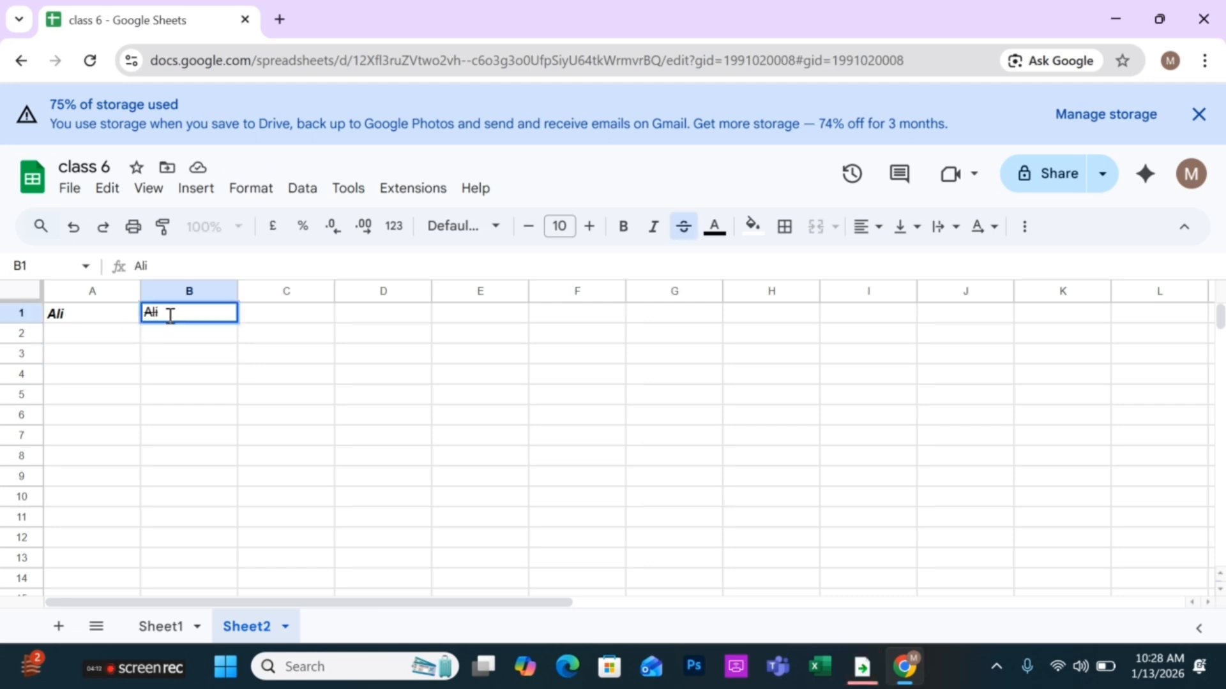
{"action": "left_click_drag", "start_coordinate": [167, 315], "coordinate": [140, 316]}
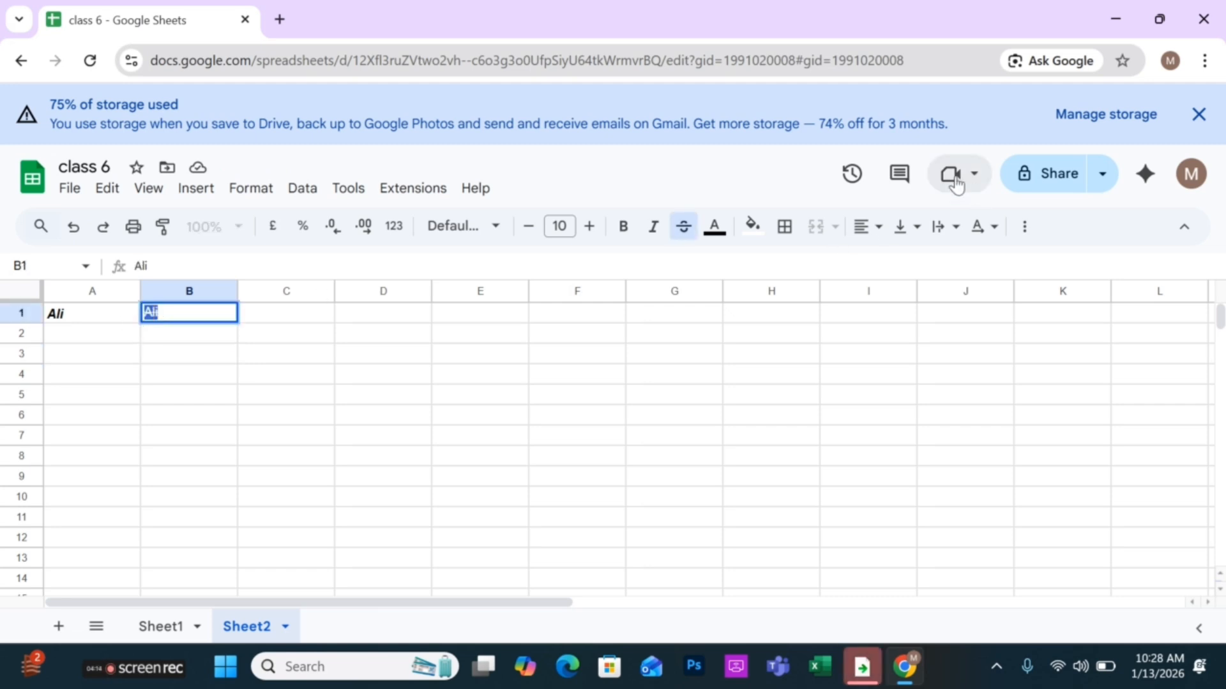
{"action": "left_click", "coordinate": [717, 229]}
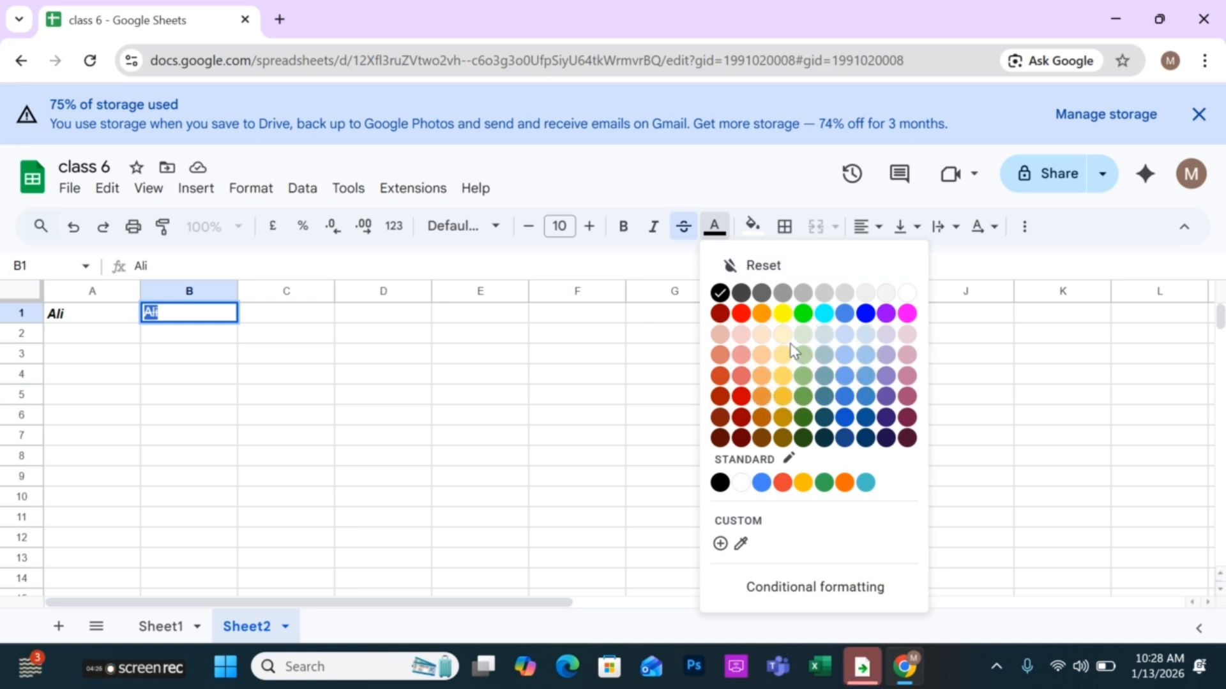
{"action": "left_click", "coordinate": [741, 397]}
{"action": "left_click", "coordinate": [236, 421]}
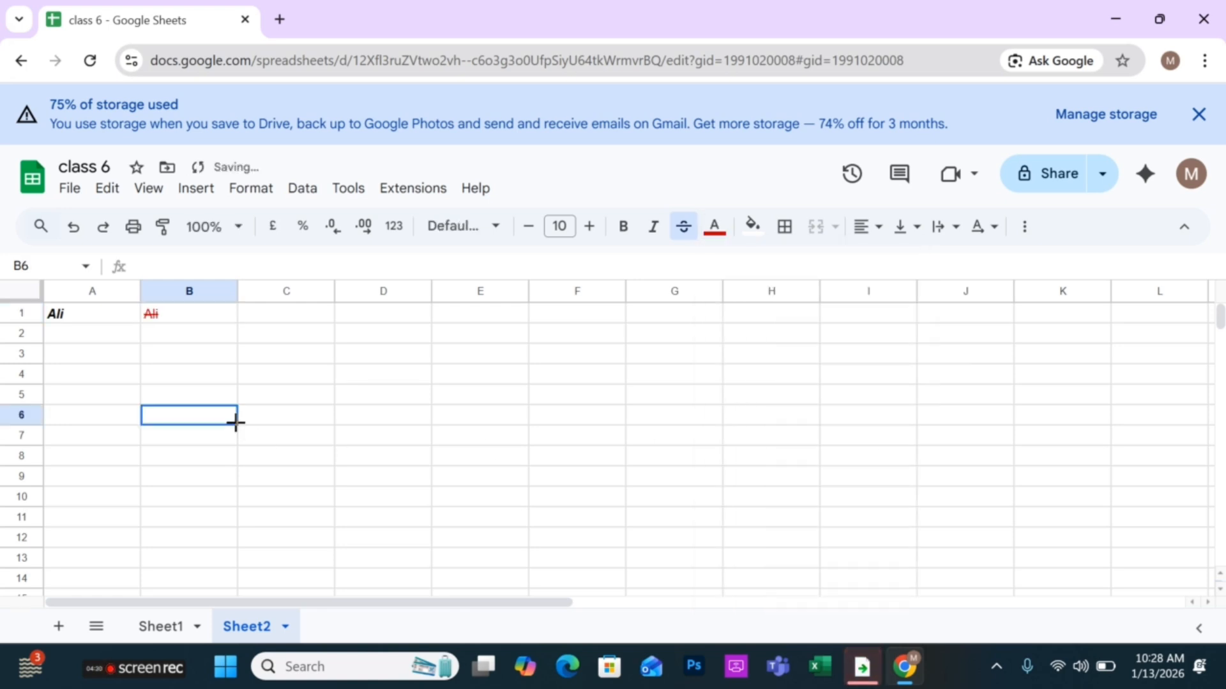
Fill cell A1 with bright yellow
{"action": "left_click", "coordinate": [122, 323]}
{"action": "double_click", "coordinate": [122, 316]}
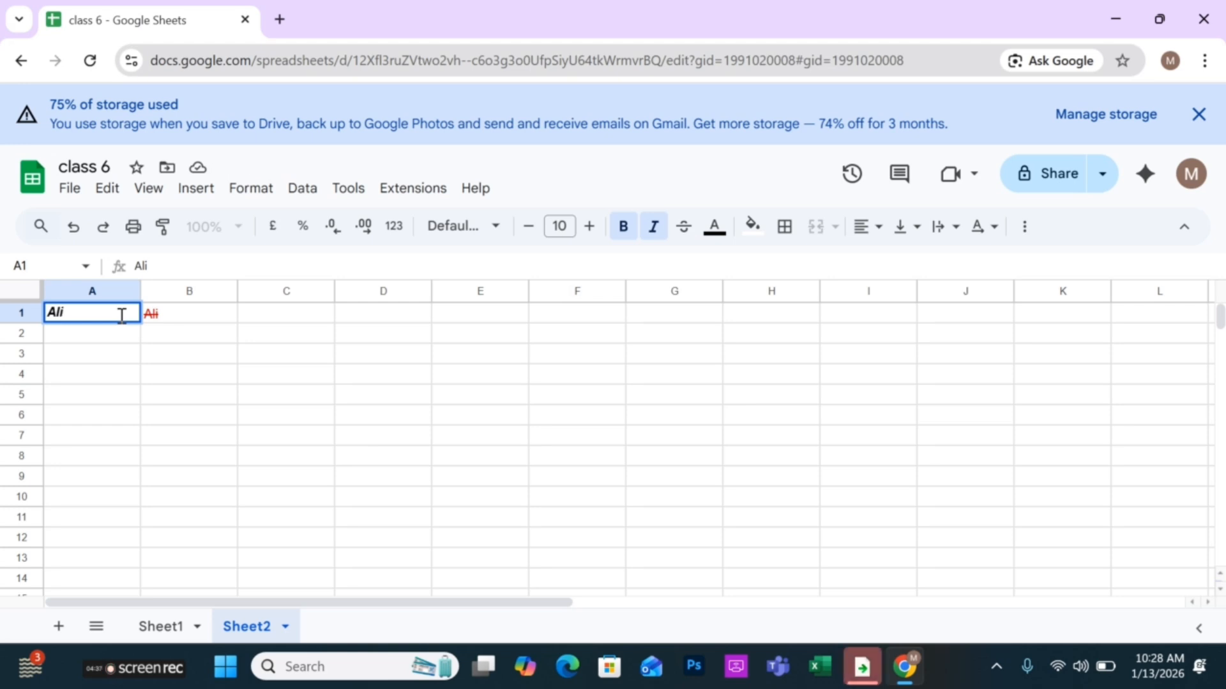
{"action": "double_click", "coordinate": [121, 315]}
{"action": "left_click", "coordinate": [757, 226]}
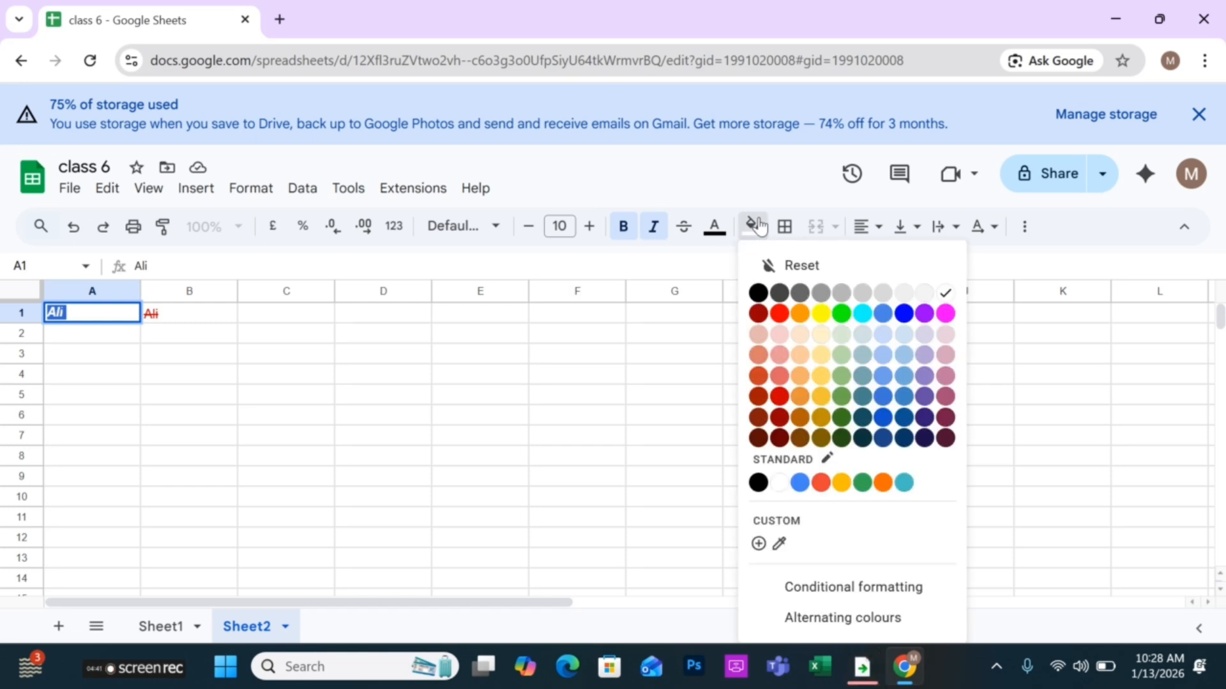
{"action": "left_click", "coordinate": [823, 317]}
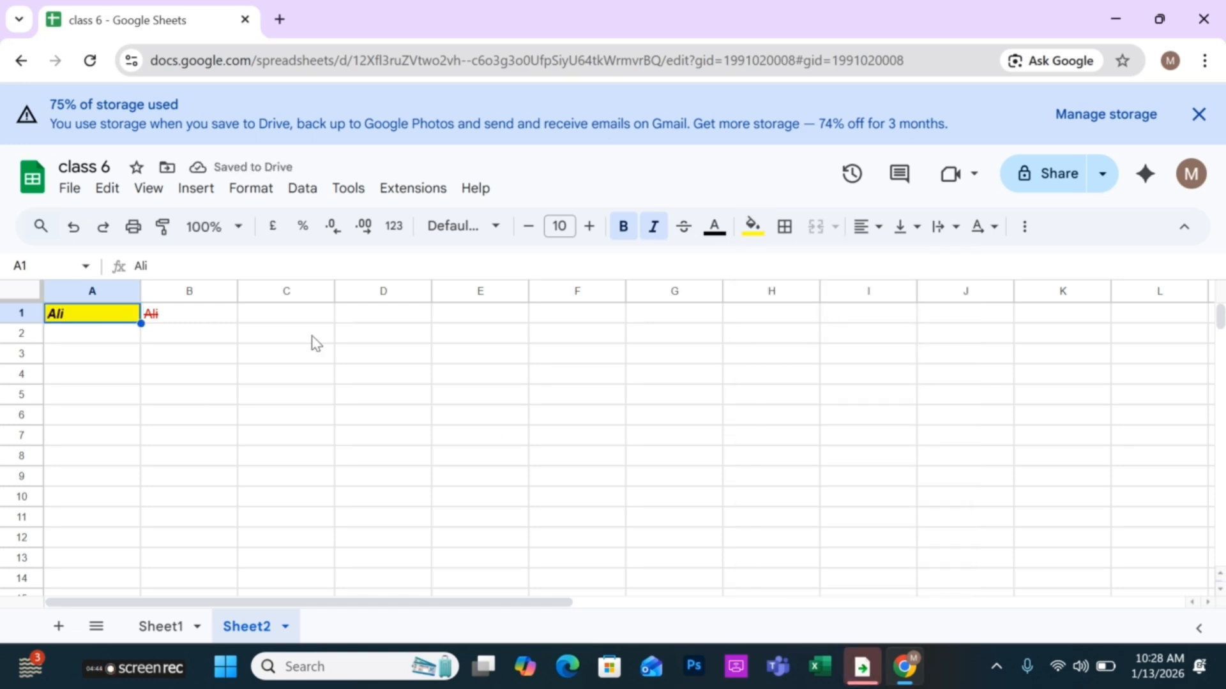
{"action": "left_click", "coordinate": [76, 359]}
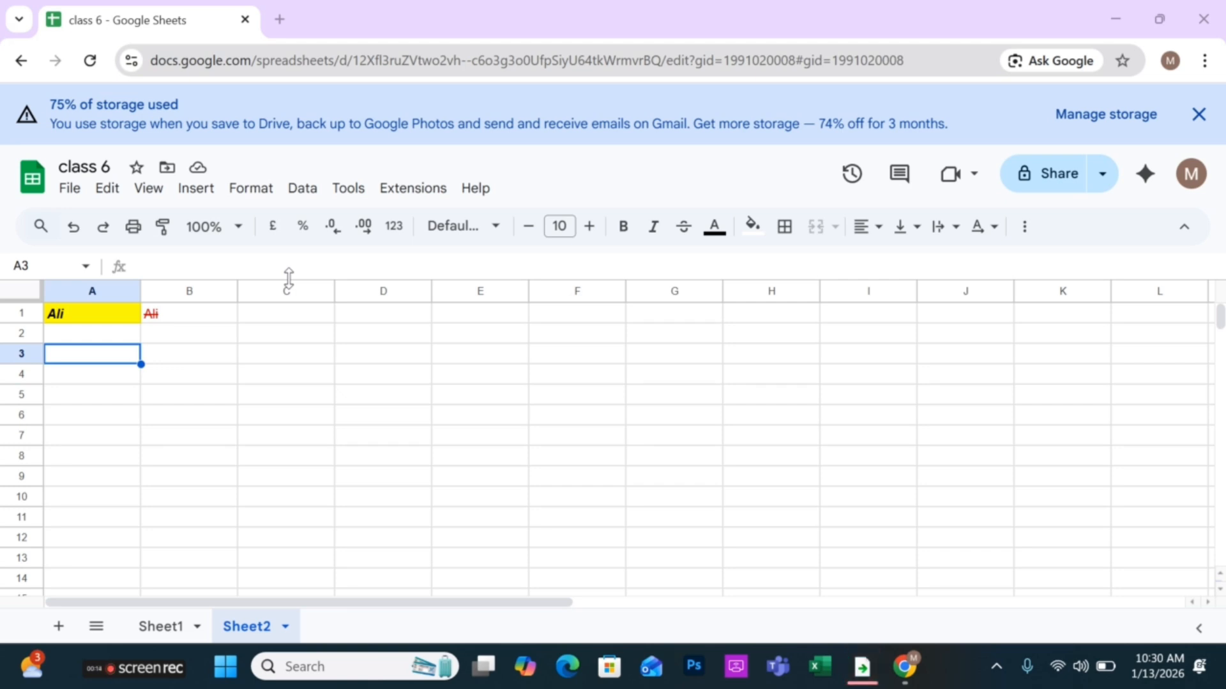
Change the font of the name in cell A1 to Lobster
{"action": "left_click", "coordinate": [90, 316]}
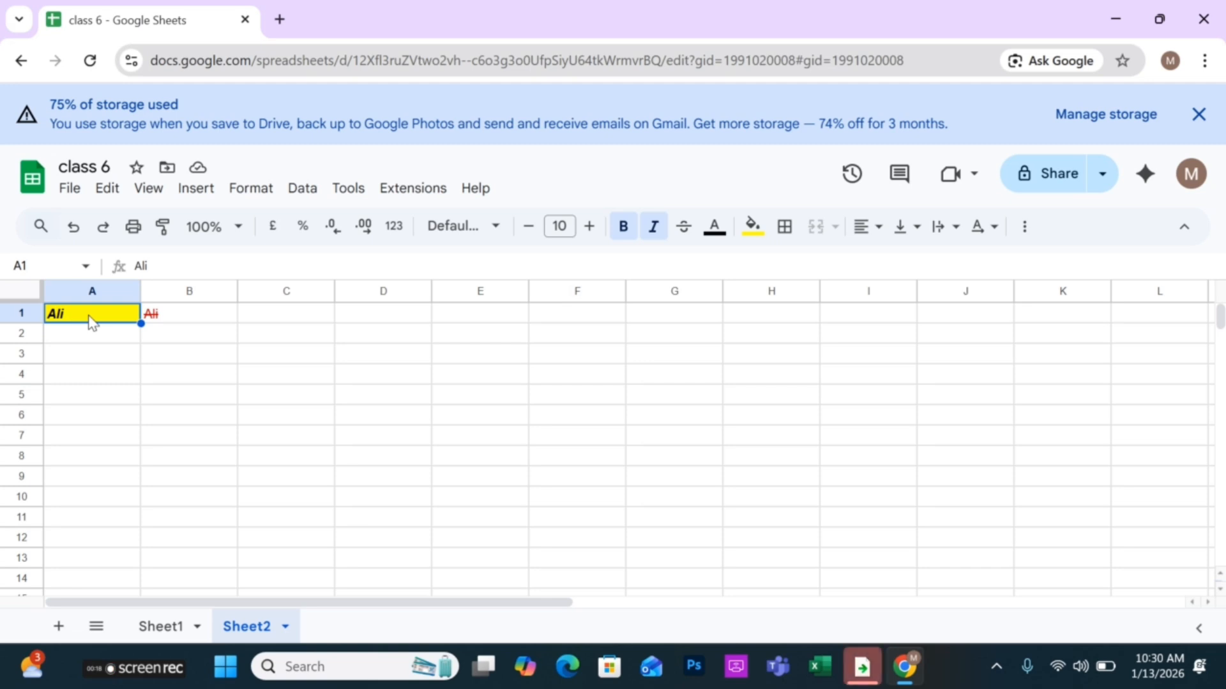
{"action": "key", "text": "shift+Right"}
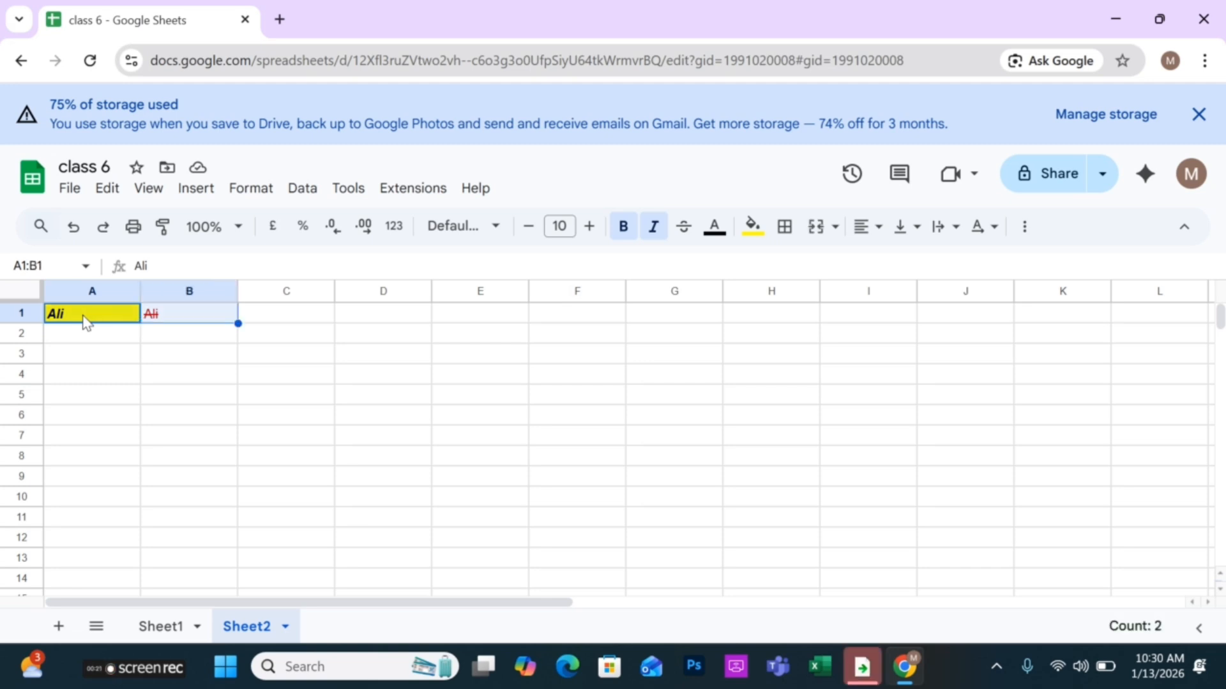
{"action": "double_click", "coordinate": [87, 319]}
{"action": "left_click_drag", "start_coordinate": [85, 319], "coordinate": [16, 322]}
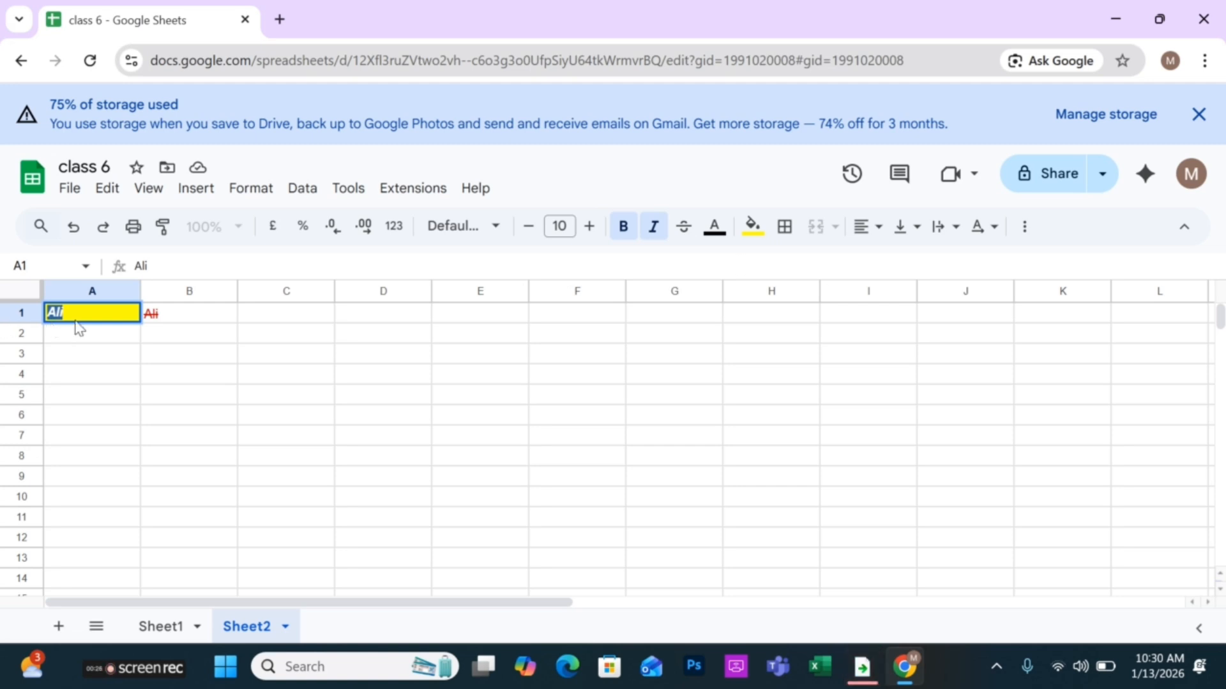
{"action": "left_click", "coordinate": [492, 235]}
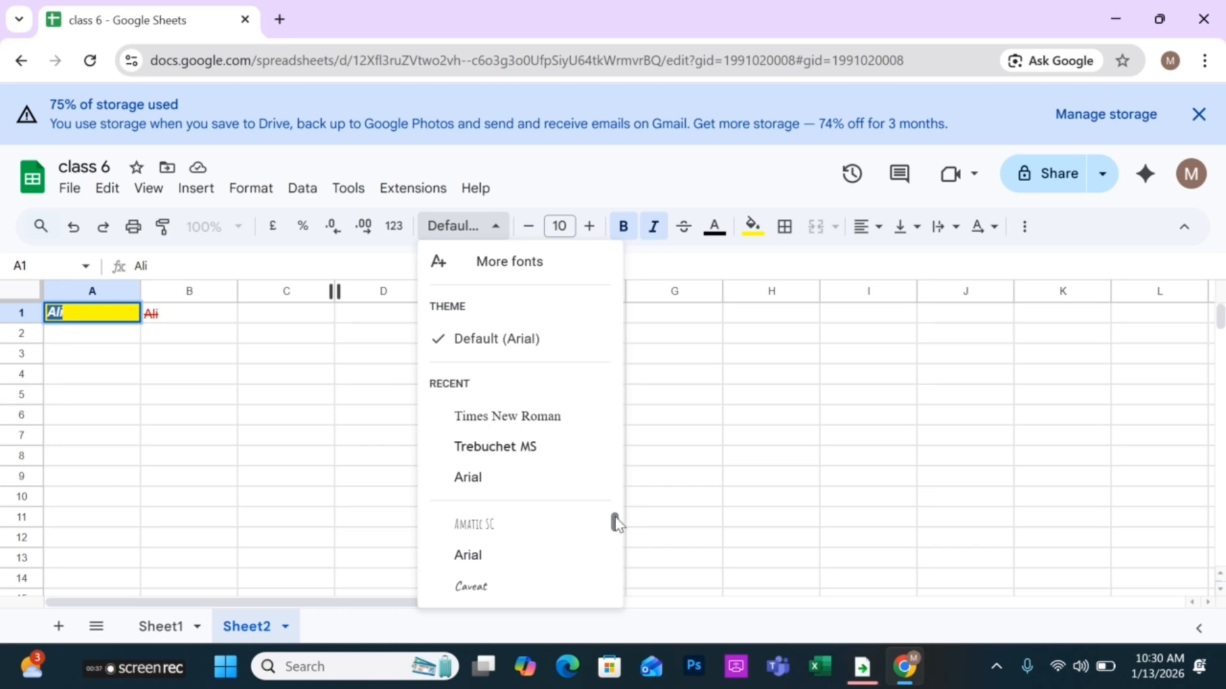
{"action": "left_click_drag", "start_coordinate": [615, 519], "coordinate": [613, 544]}
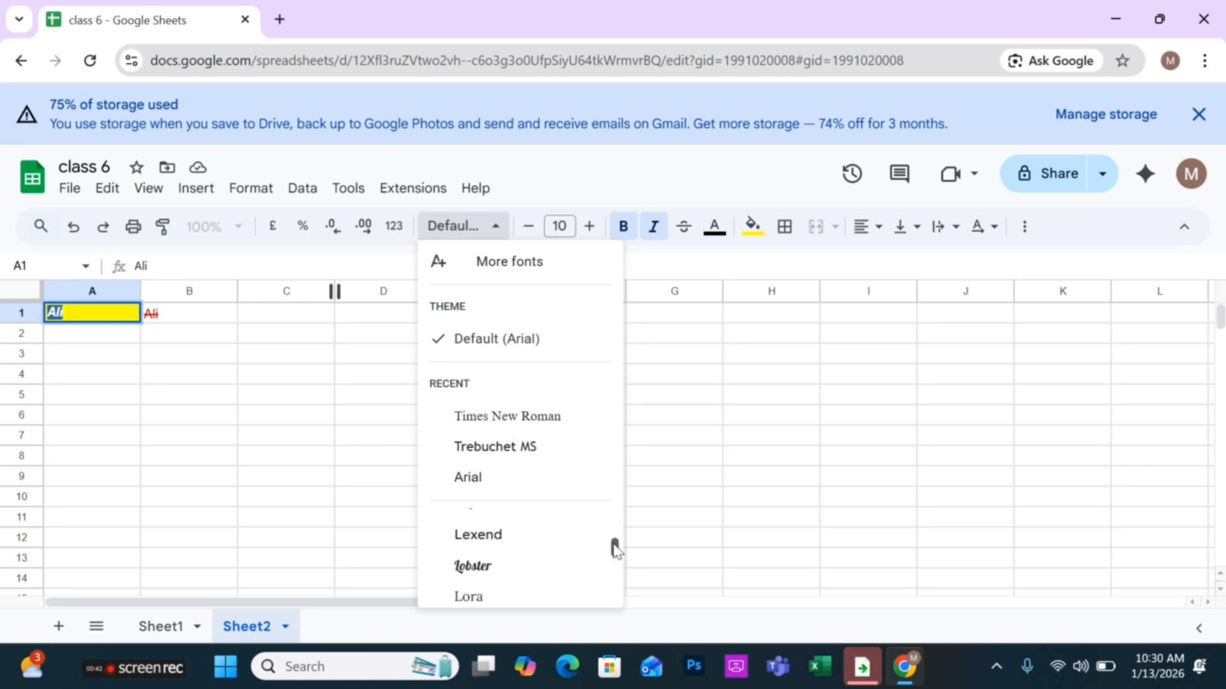
{"action": "left_click", "coordinate": [502, 570]}
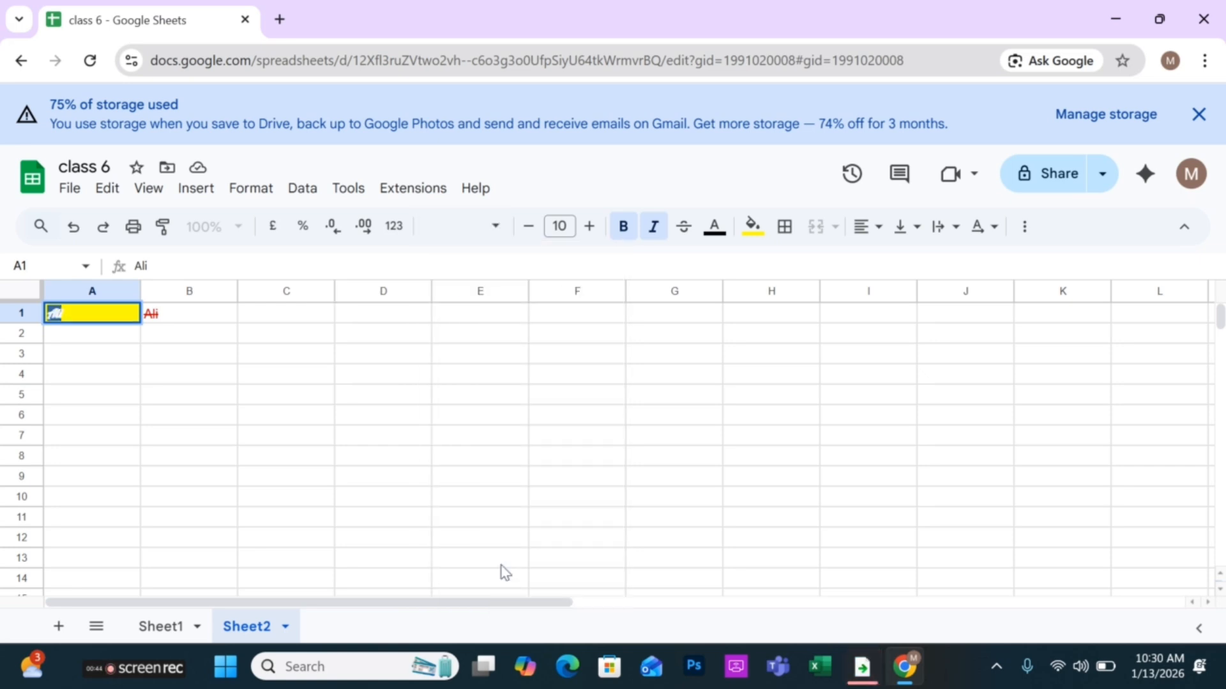
{"action": "left_click", "coordinate": [76, 399]}
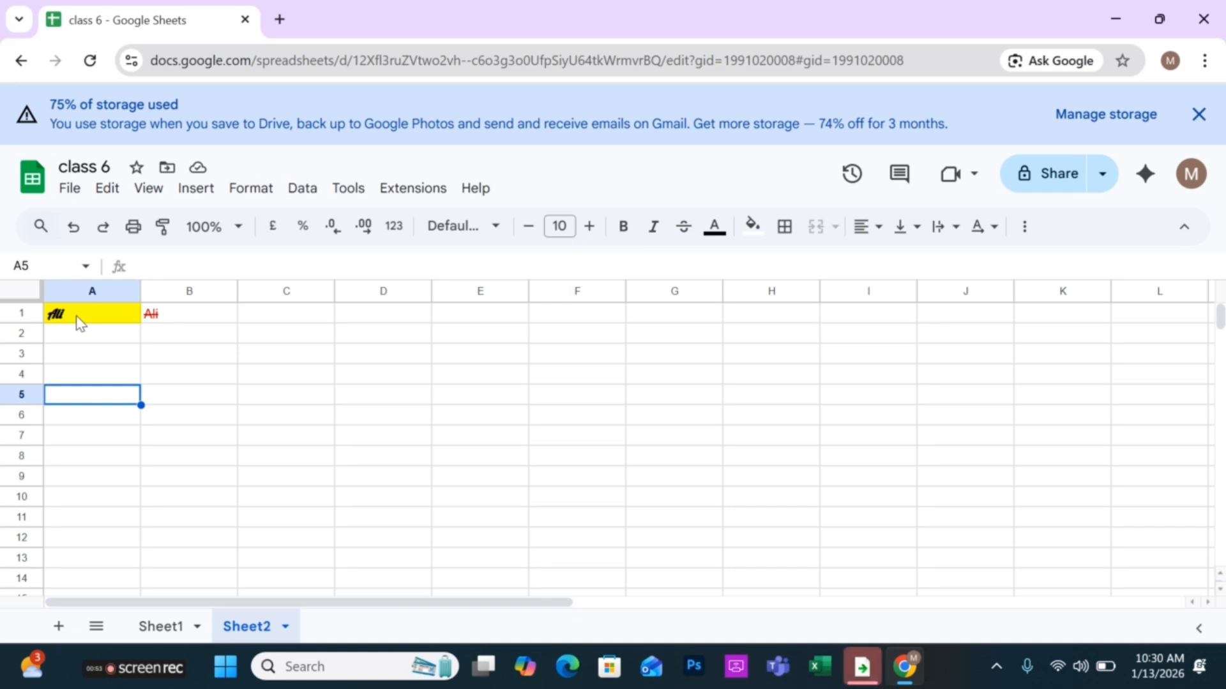
Increase the font size of the name in cell A1 to 33
{"action": "left_click", "coordinate": [495, 227]}
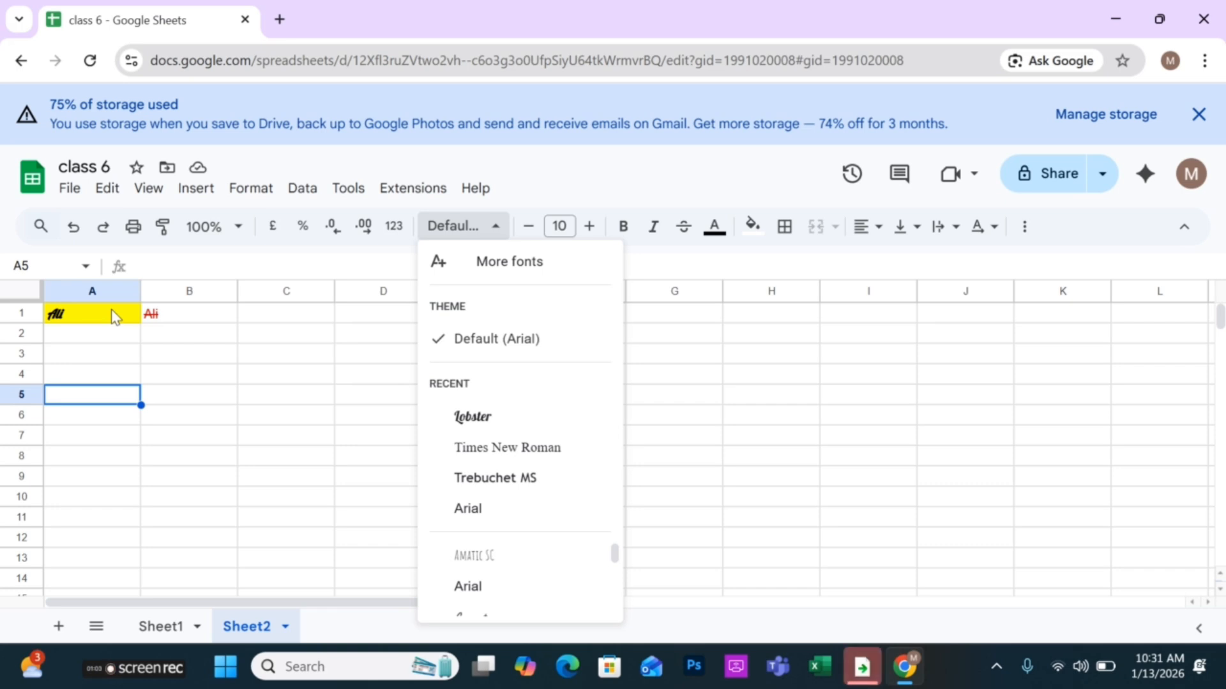
{"action": "left_click", "coordinate": [89, 314]}
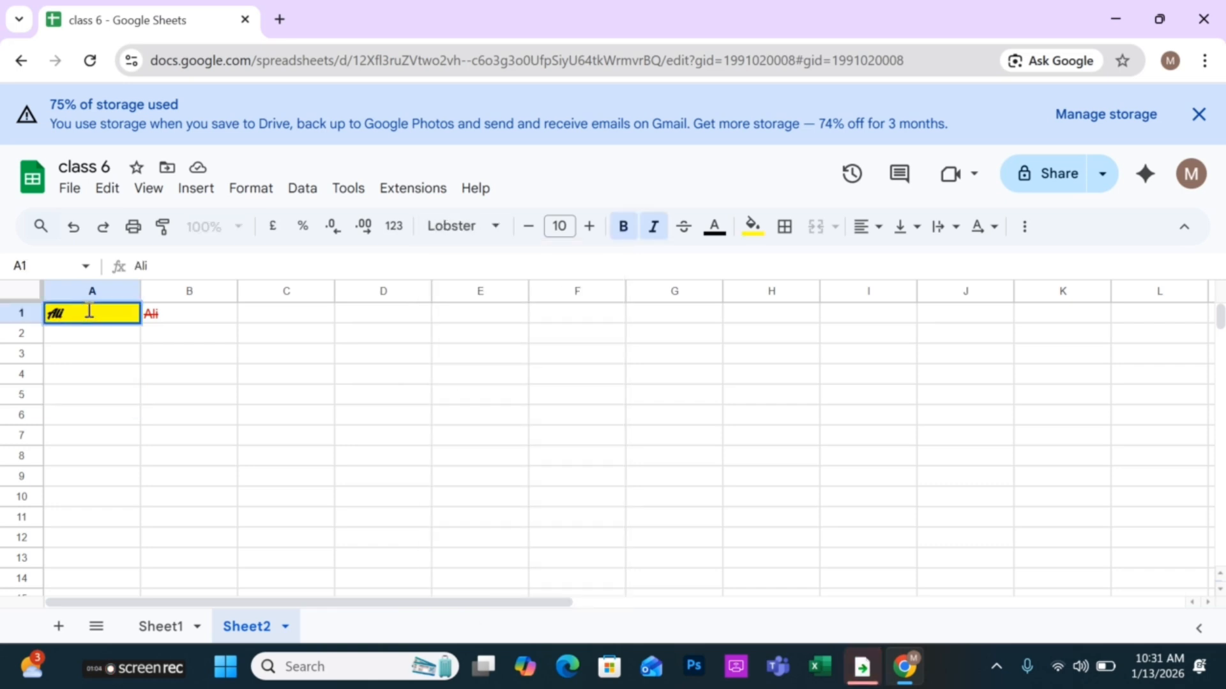
{"action": "left_click_drag", "start_coordinate": [89, 311], "coordinate": [13, 316]}
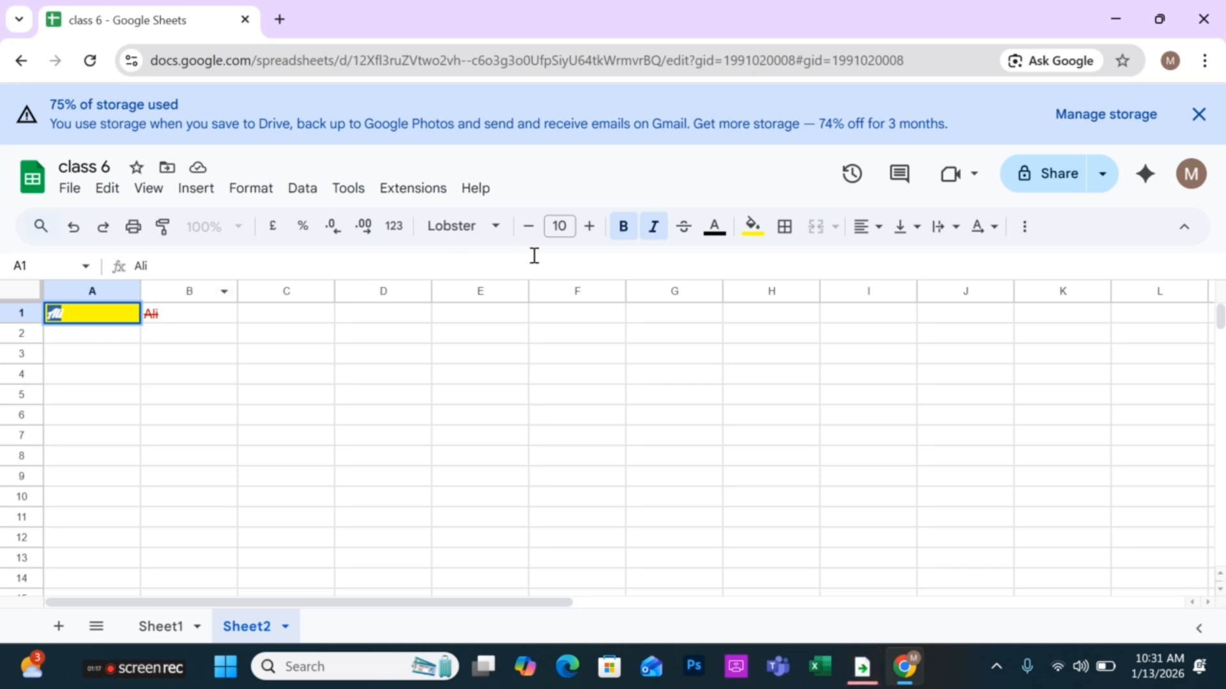
{"action": "left_click", "coordinate": [590, 229]}
{"action": "left_click", "coordinate": [589, 228]}
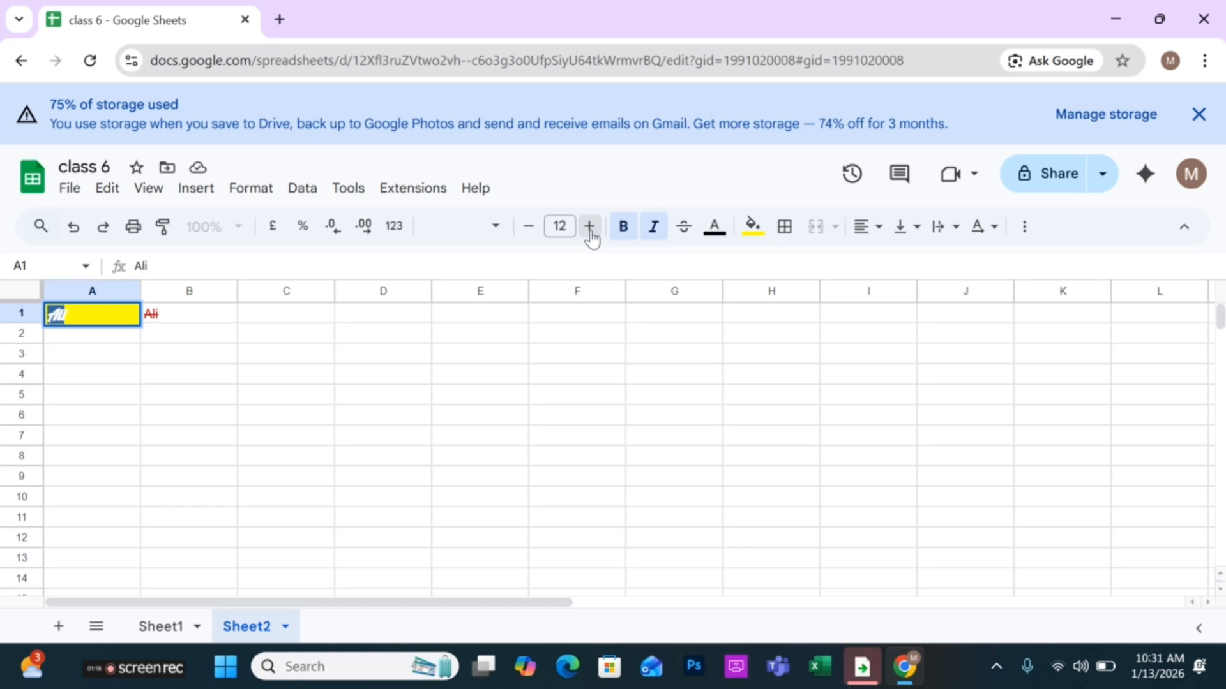
{"action": "left_click", "coordinate": [590, 227]}
{"action": "left_click", "coordinate": [589, 228]}
{"action": "left_click", "coordinate": [589, 227]}
{"action": "left_click", "coordinate": [590, 227]}
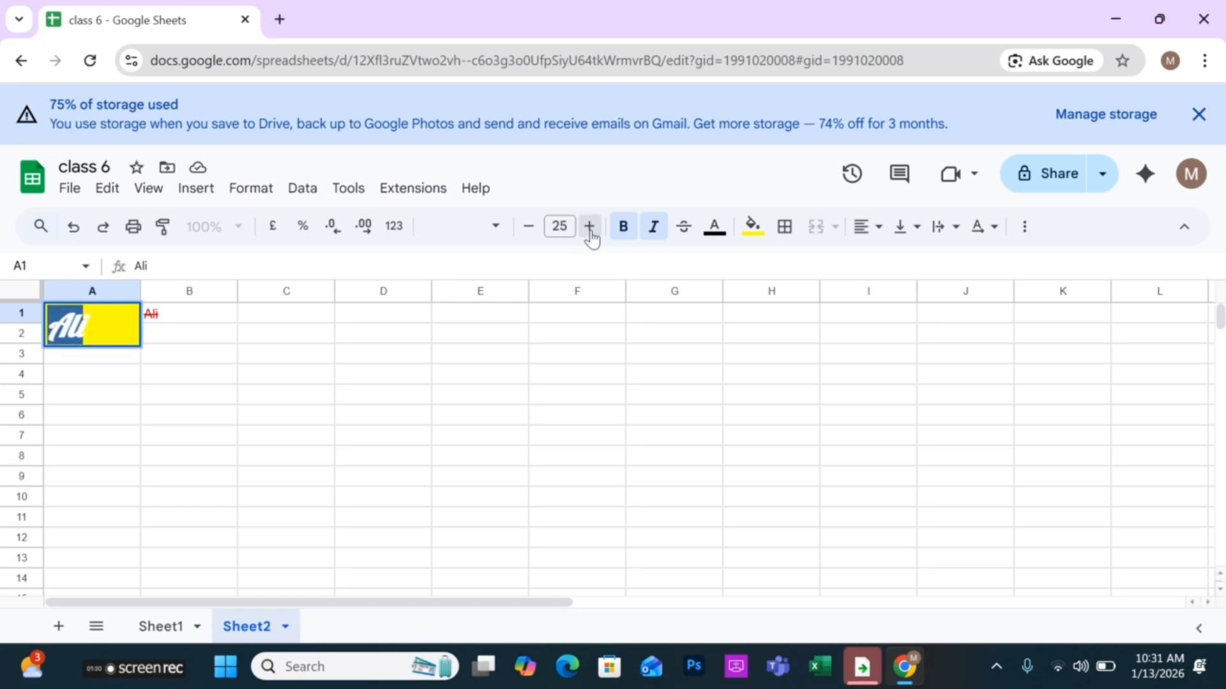
{"action": "left_click", "coordinate": [589, 227]}
{"action": "left_click", "coordinate": [589, 228]}
{"action": "left_click", "coordinate": [589, 228]}
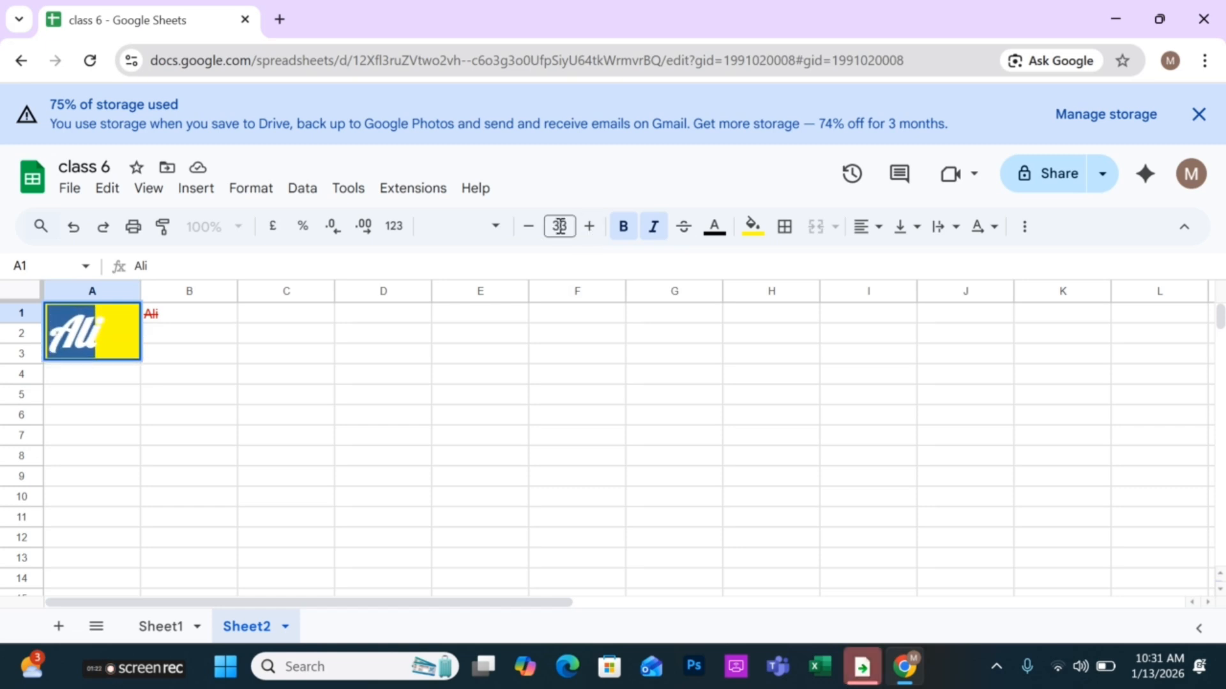
Set the font size of the name in cell A1 to 40
{"action": "left_click", "coordinate": [570, 225]}
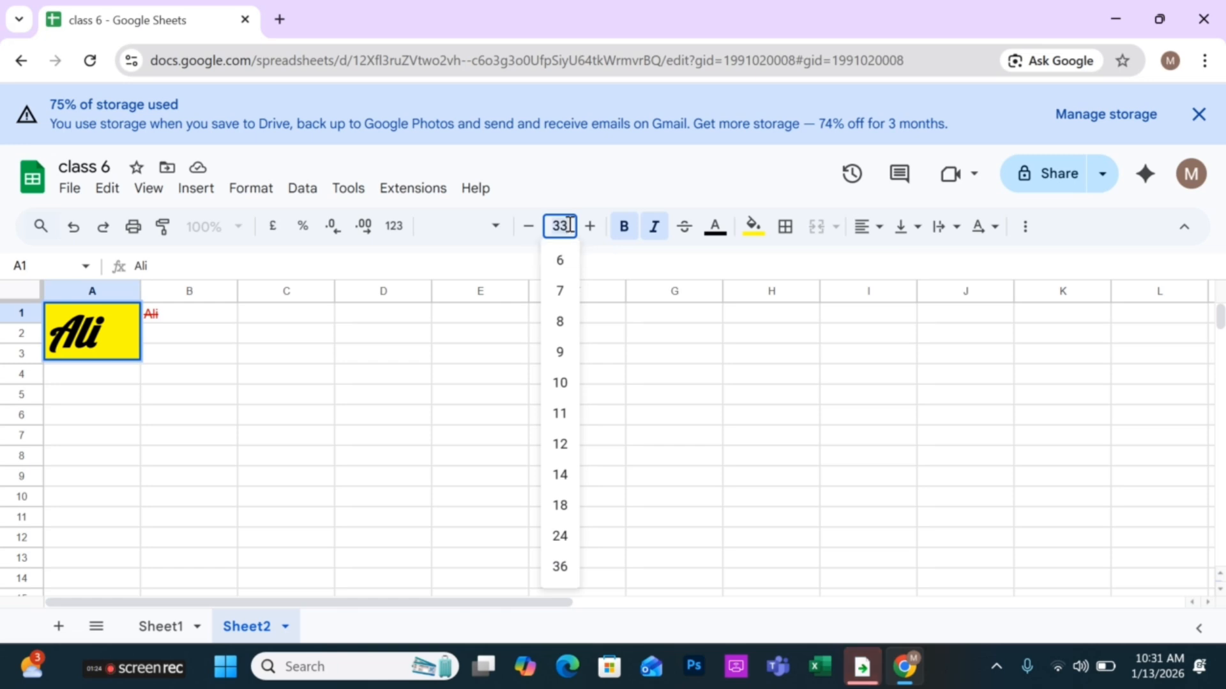
{"action": "key", "text": "BackSpace"}
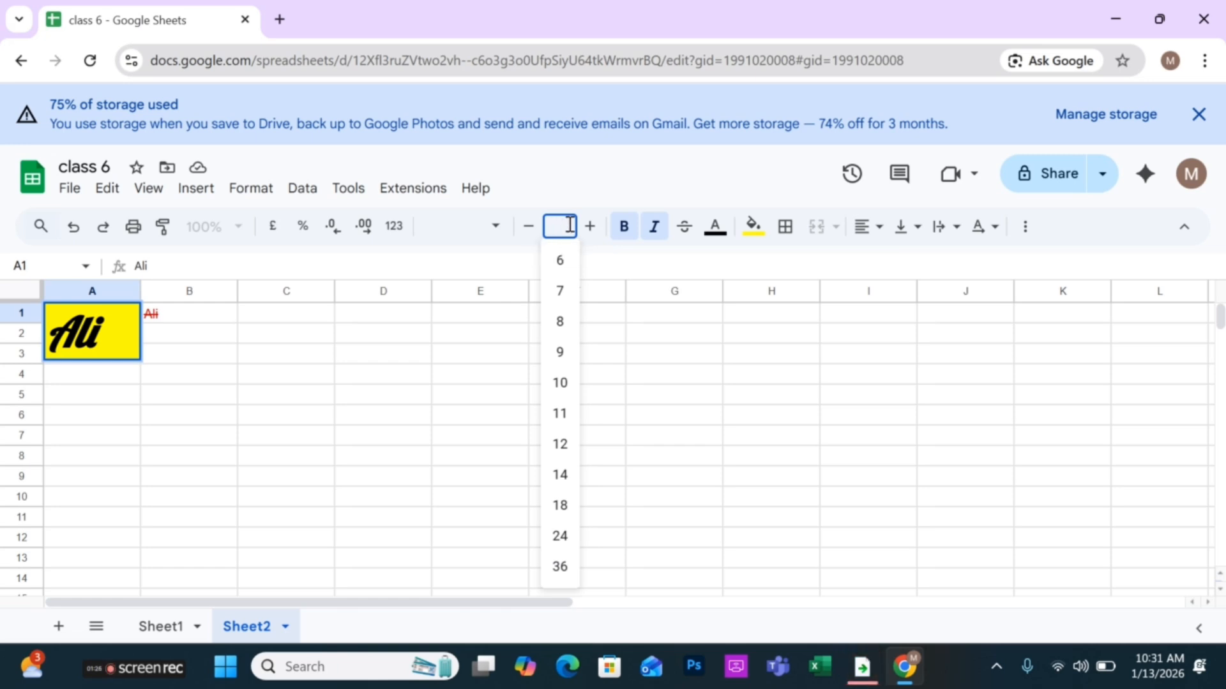
{"action": "type", "text": "40"}
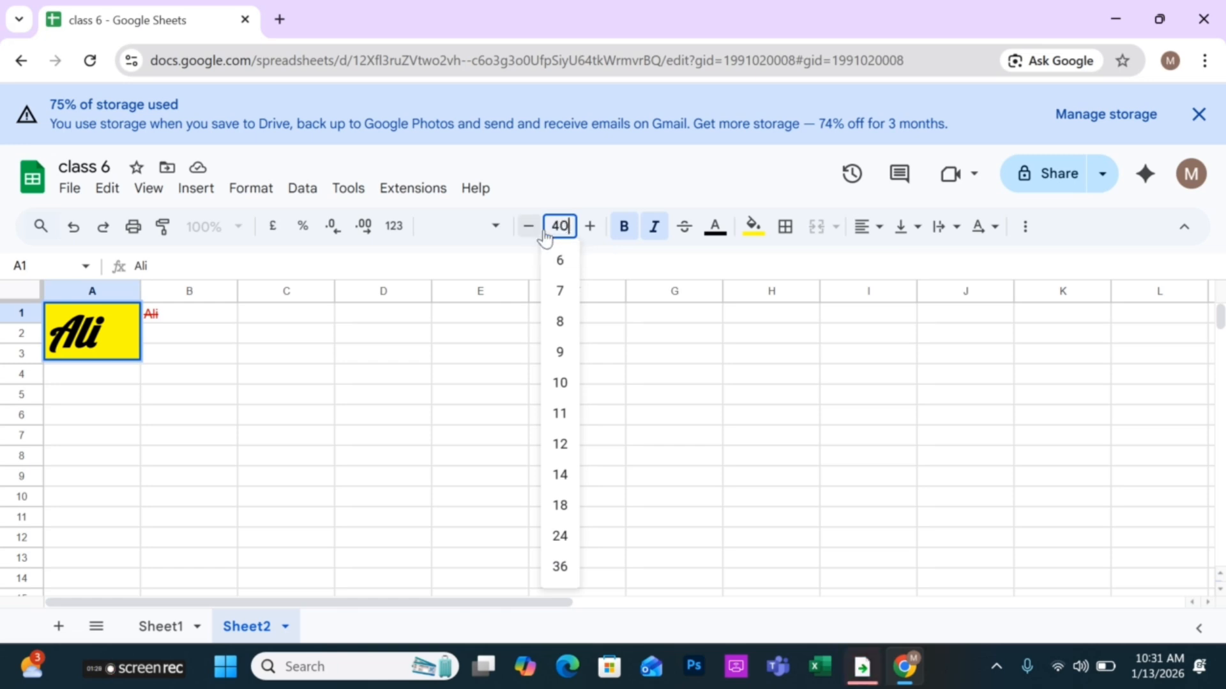
{"action": "key", "text": "Return"}
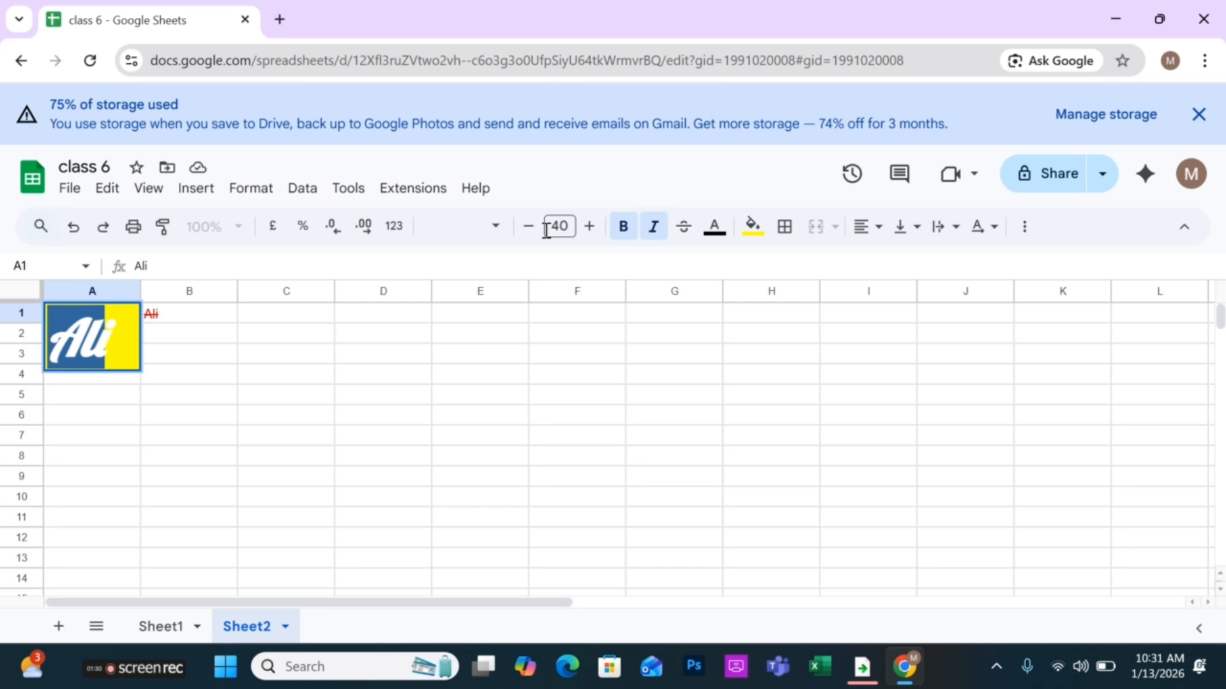
{"action": "left_click", "coordinate": [281, 383]}
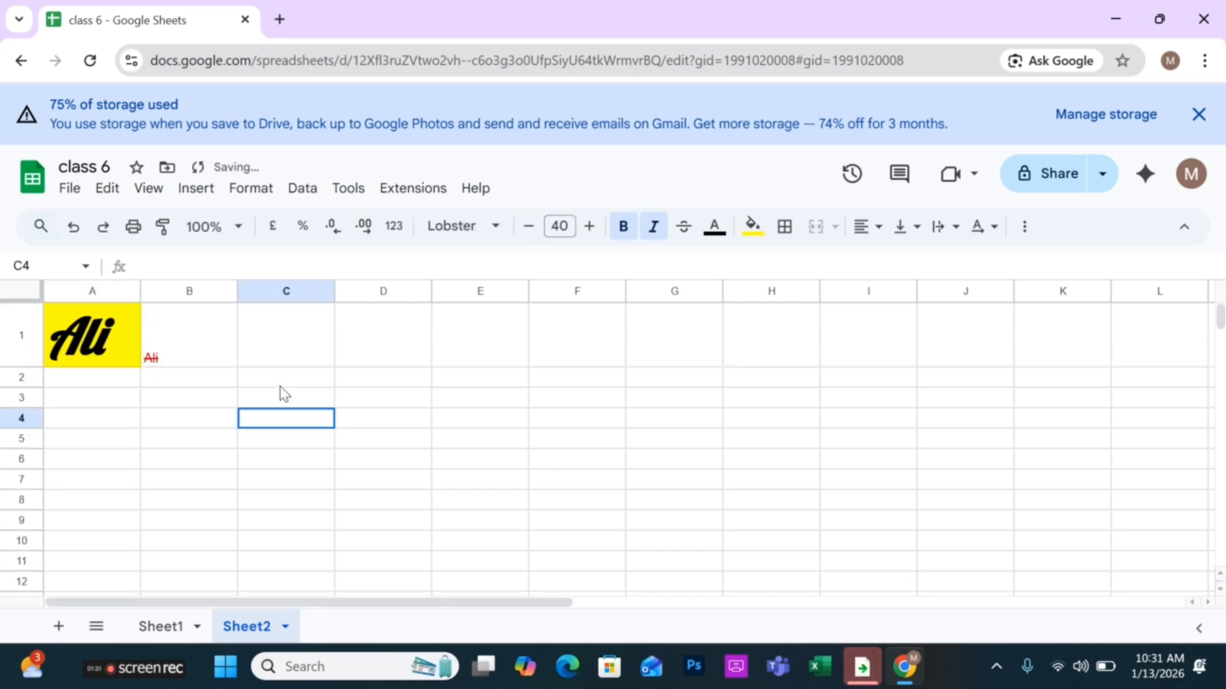
Reduce the font size of the name in cell A1 to 30
{"action": "left_click", "coordinate": [94, 350]}
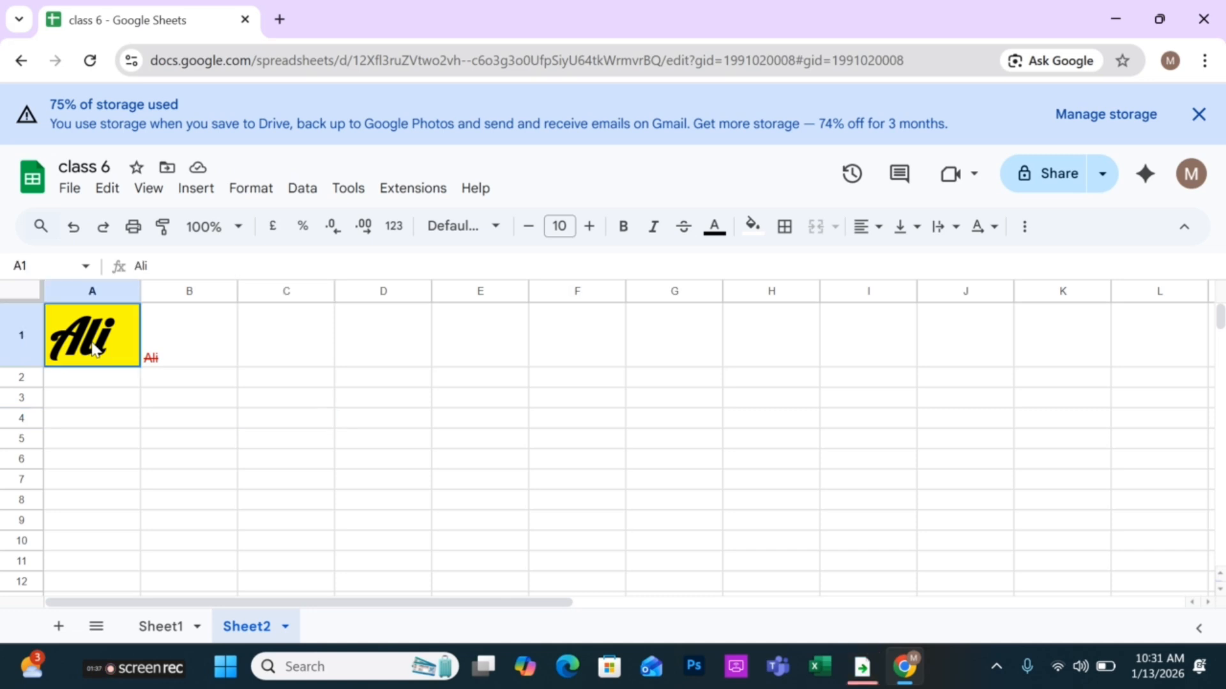
{"action": "double_click", "coordinate": [119, 346]}
{"action": "left_click_drag", "start_coordinate": [106, 348], "coordinate": [30, 350]}
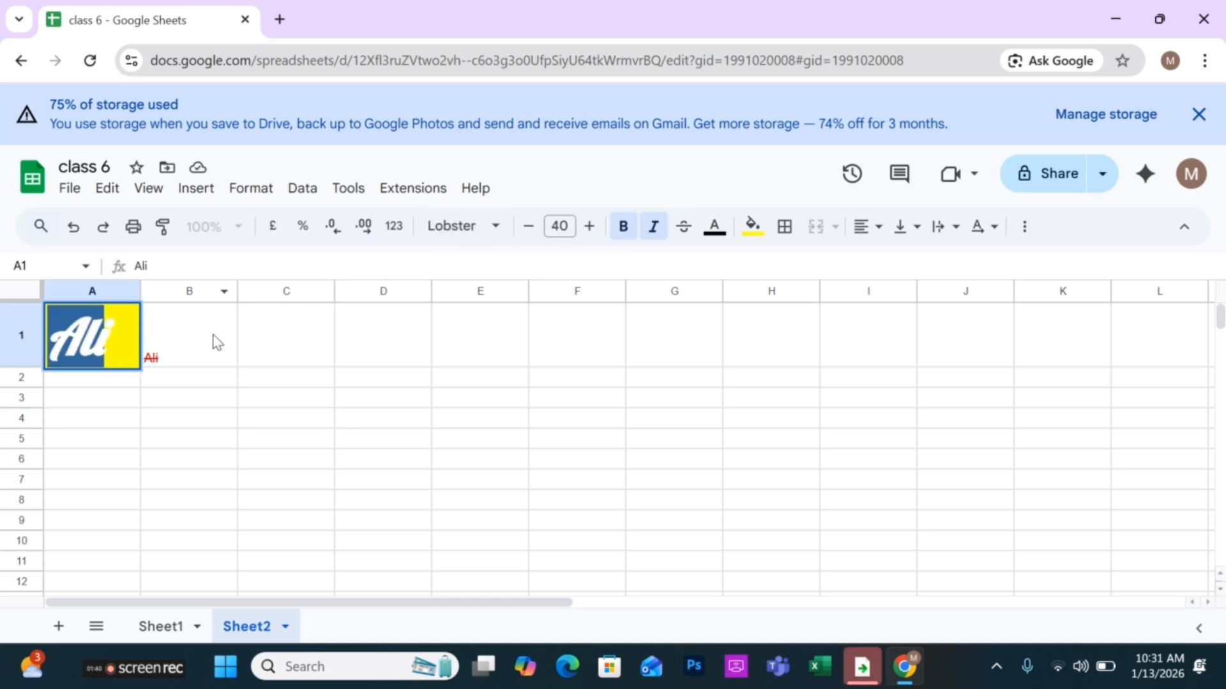
{"action": "left_click", "coordinate": [529, 228]}
{"action": "left_click", "coordinate": [529, 227]}
{"action": "left_click", "coordinate": [528, 228]}
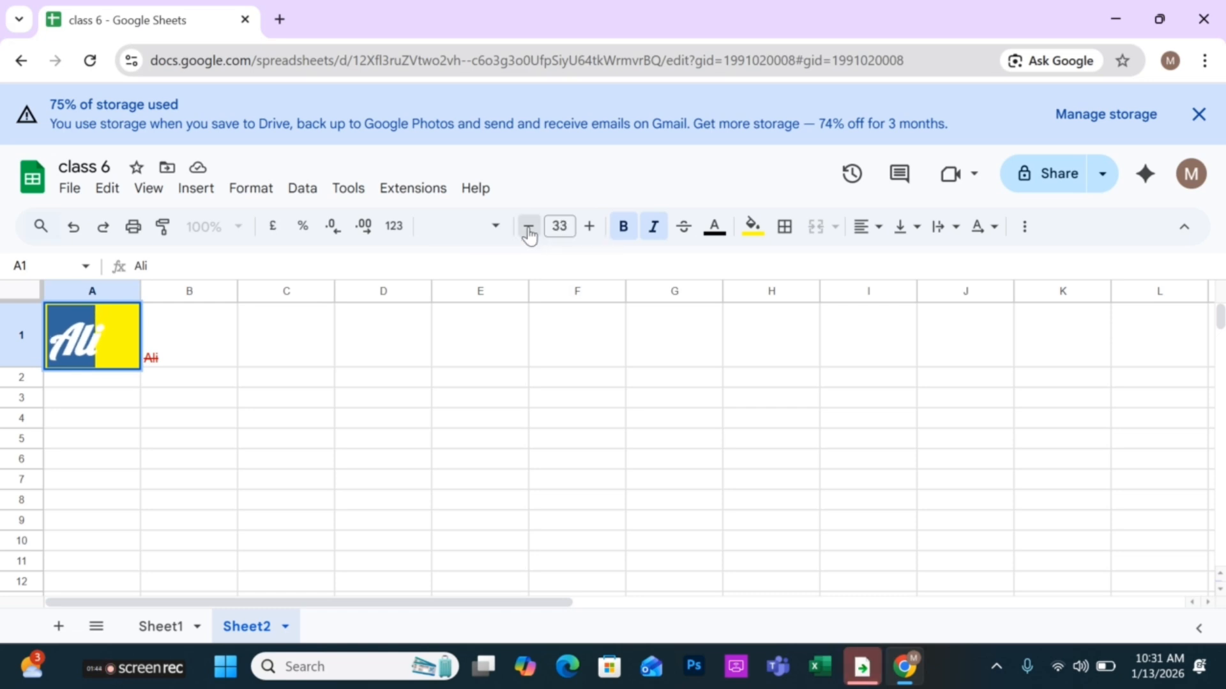
{"action": "left_click", "coordinate": [529, 228]}
{"action": "left_click", "coordinate": [528, 228]}
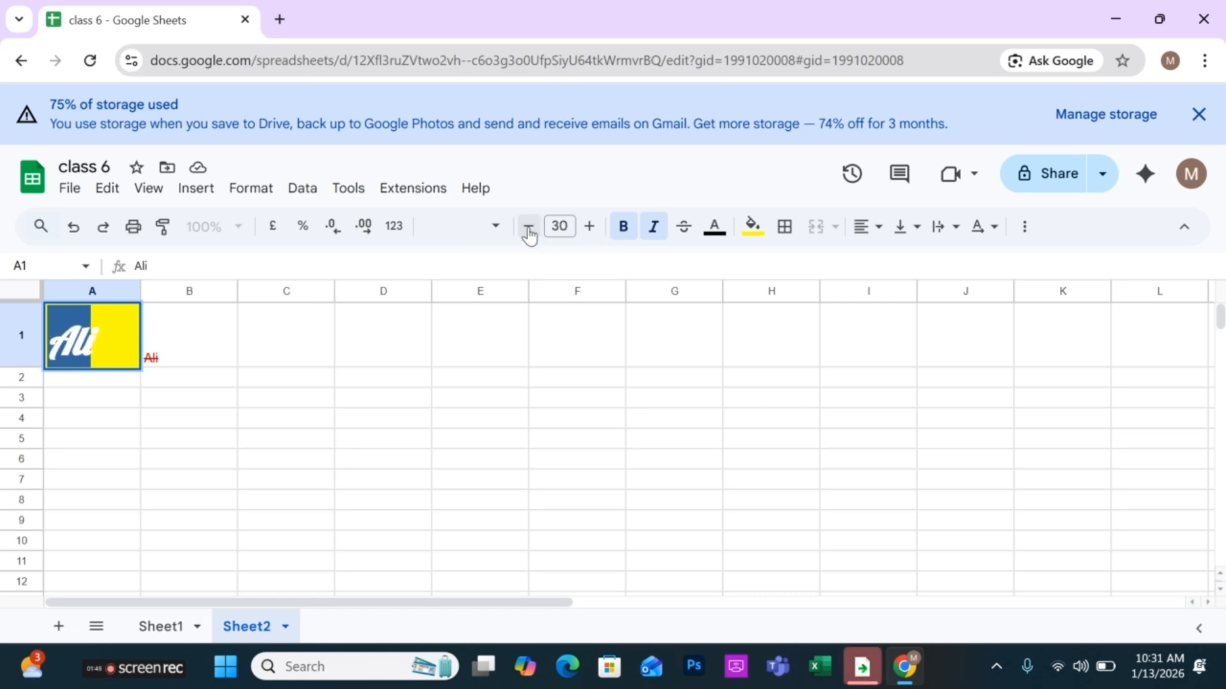
{"action": "left_click", "coordinate": [146, 424]}
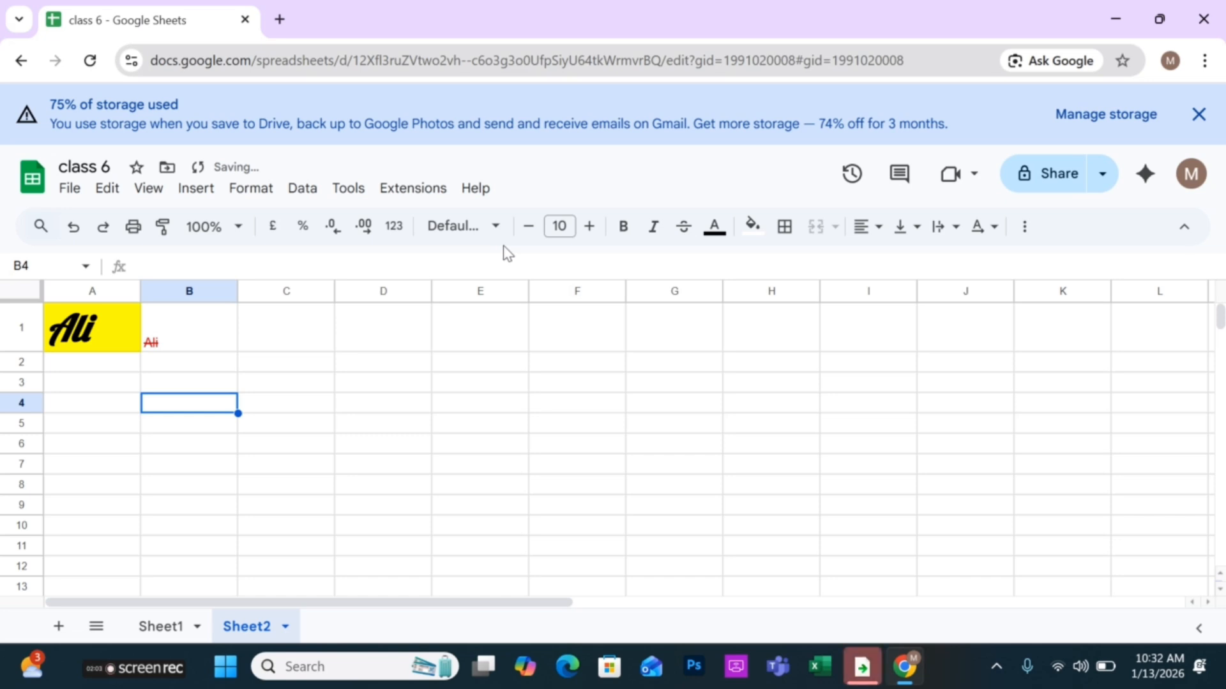
Enter "class 6" in cell A3
{"action": "left_click", "coordinate": [96, 386]}
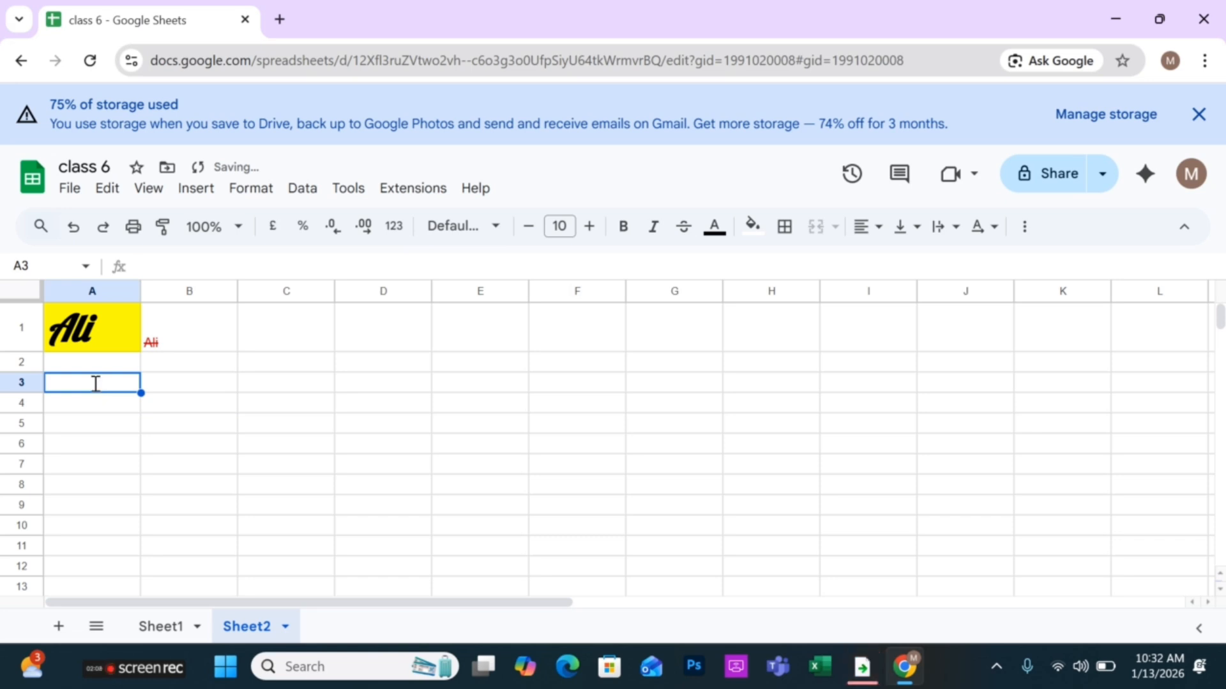
{"action": "type", "text": "A"}
{"action": "key", "text": "BackSpace"}
{"action": "type", "text": "cla"}
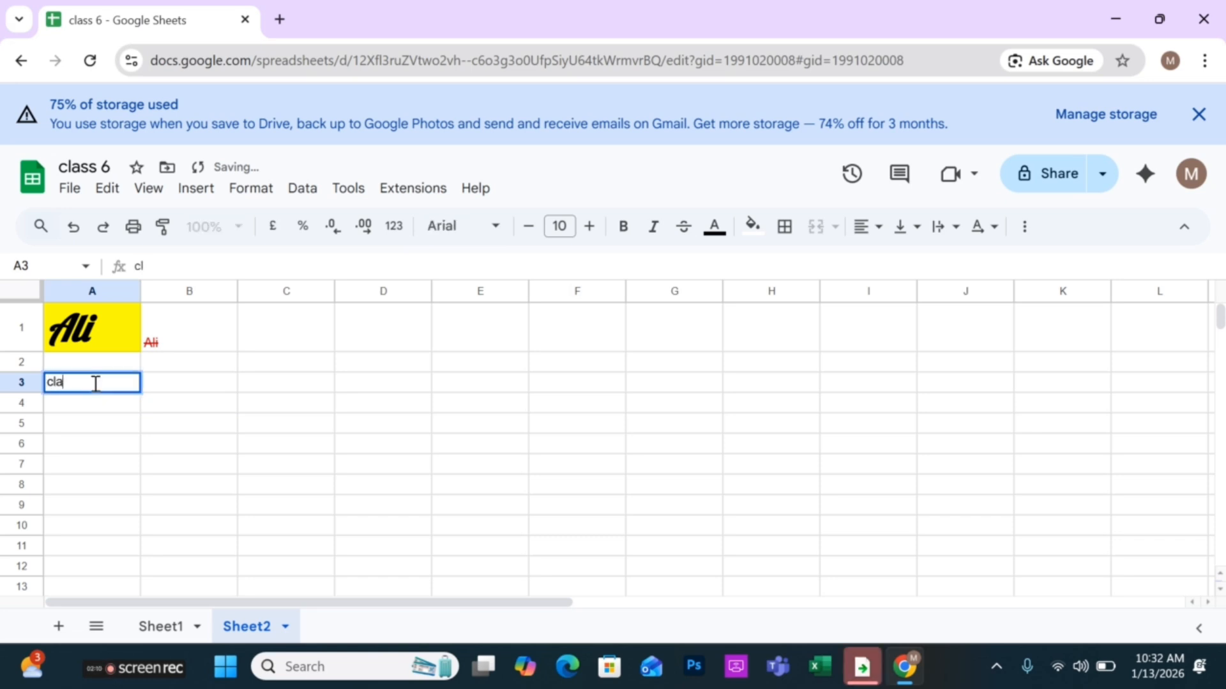
{"action": "type", "text": "ss 6"}
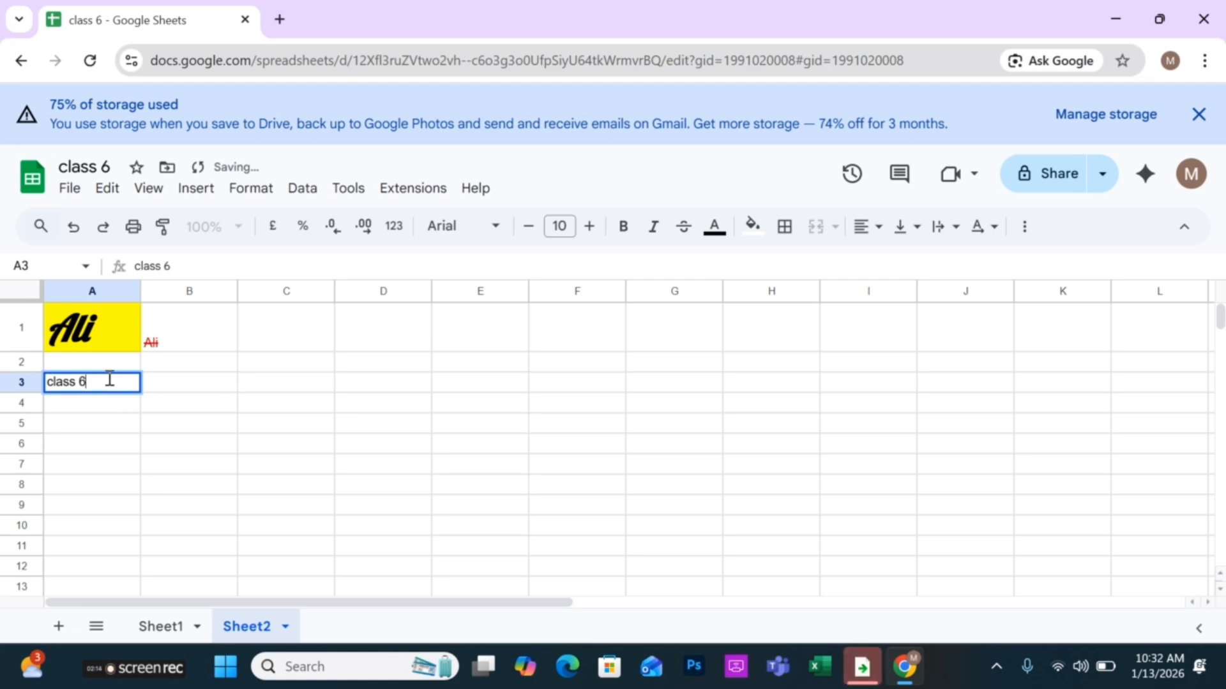
{"action": "double_click", "coordinate": [181, 382]}
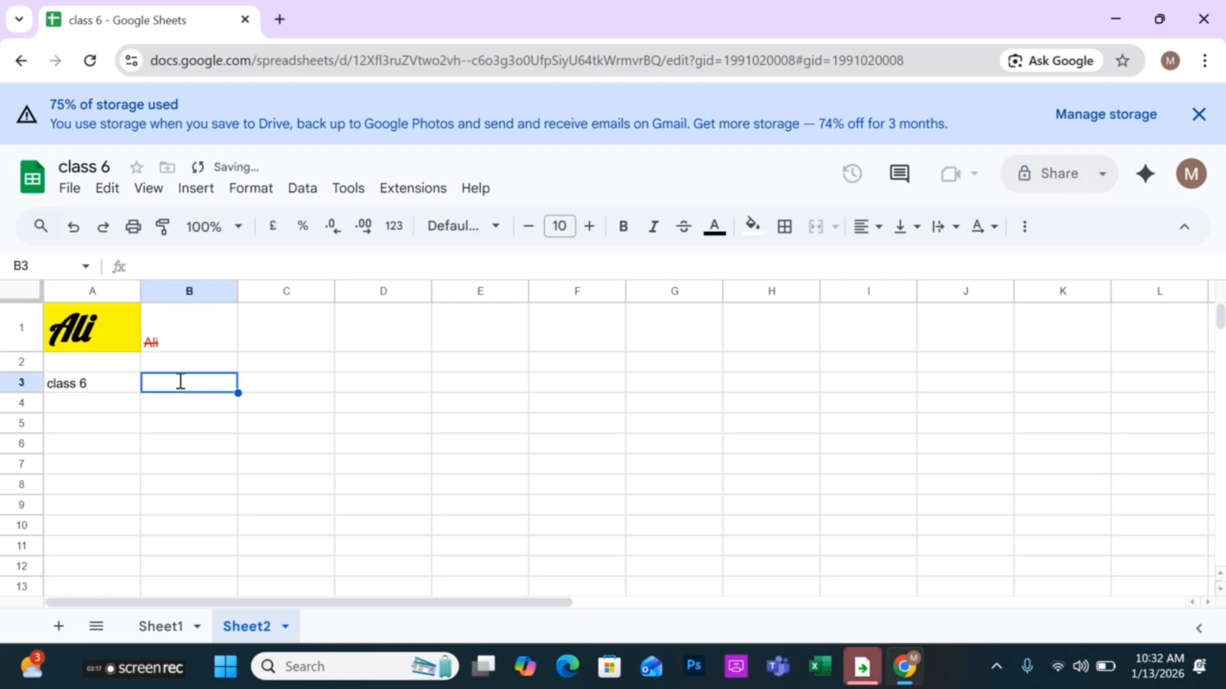
Select cell A3 and several empty cells in turn to compare the cell address and content shown for each
{"action": "left_click", "coordinate": [116, 385]}
{"action": "left_click", "coordinate": [227, 381]}
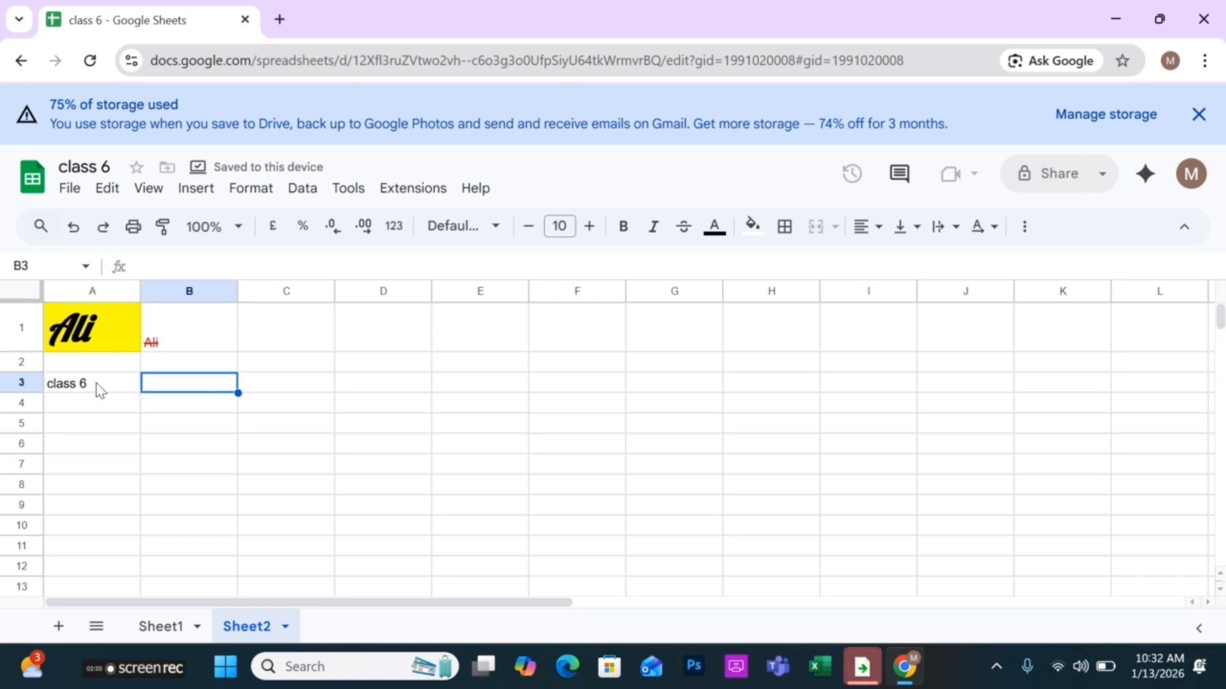
{"action": "left_click", "coordinate": [95, 387]}
{"action": "left_click", "coordinate": [221, 384]}
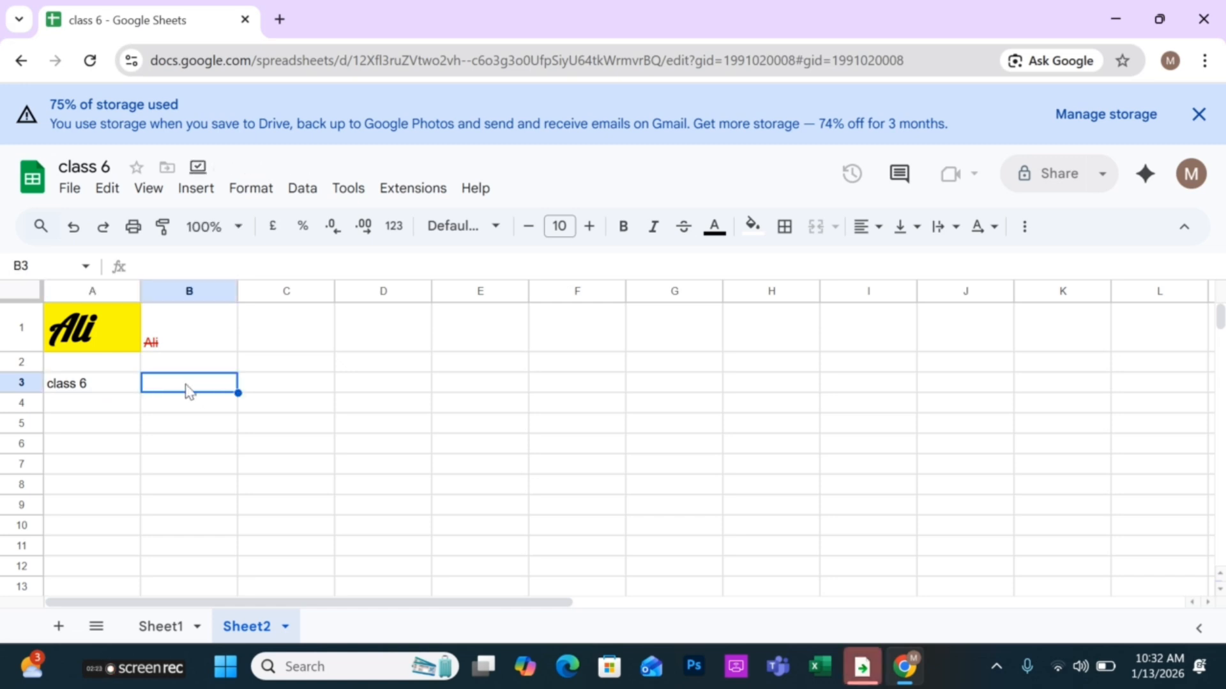
{"action": "left_click", "coordinate": [89, 390]}
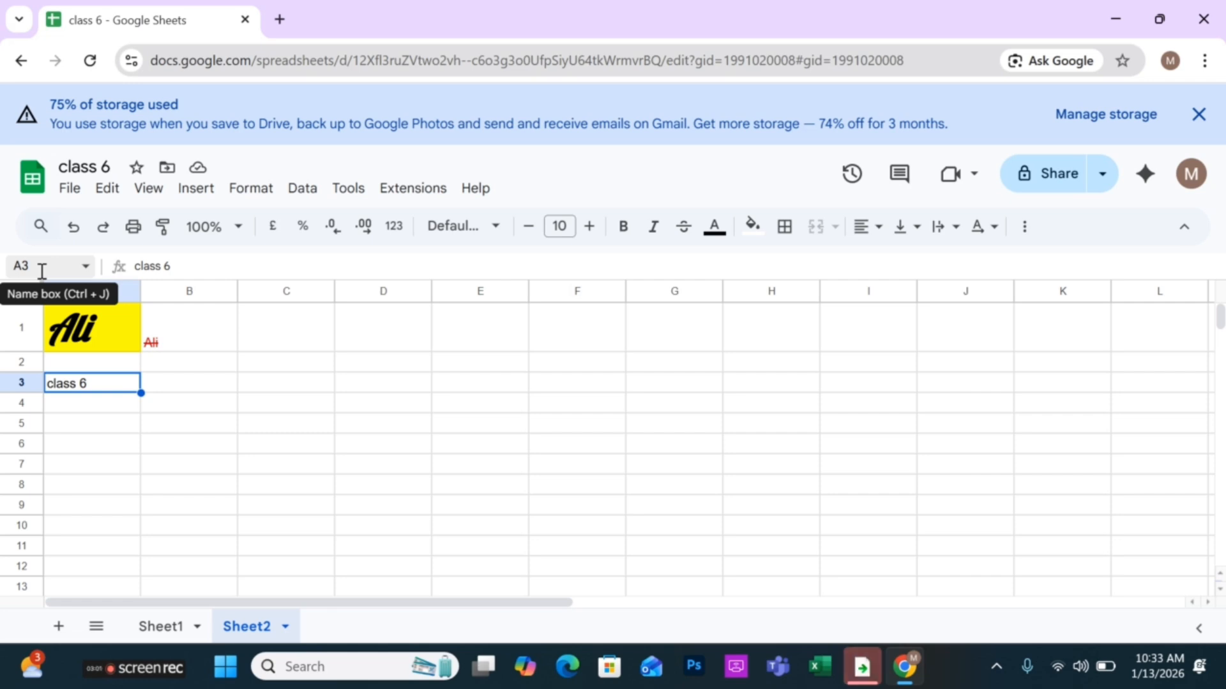
{"action": "left_click", "coordinate": [300, 348]}
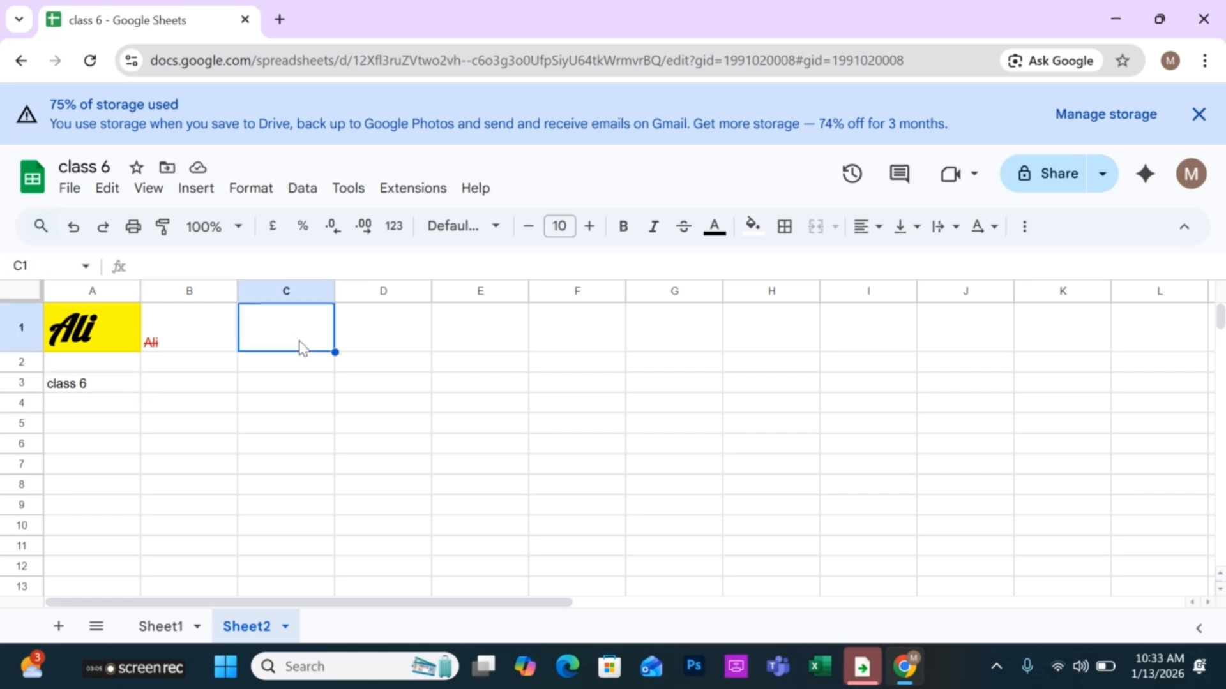
{"action": "left_click", "coordinate": [106, 383]}
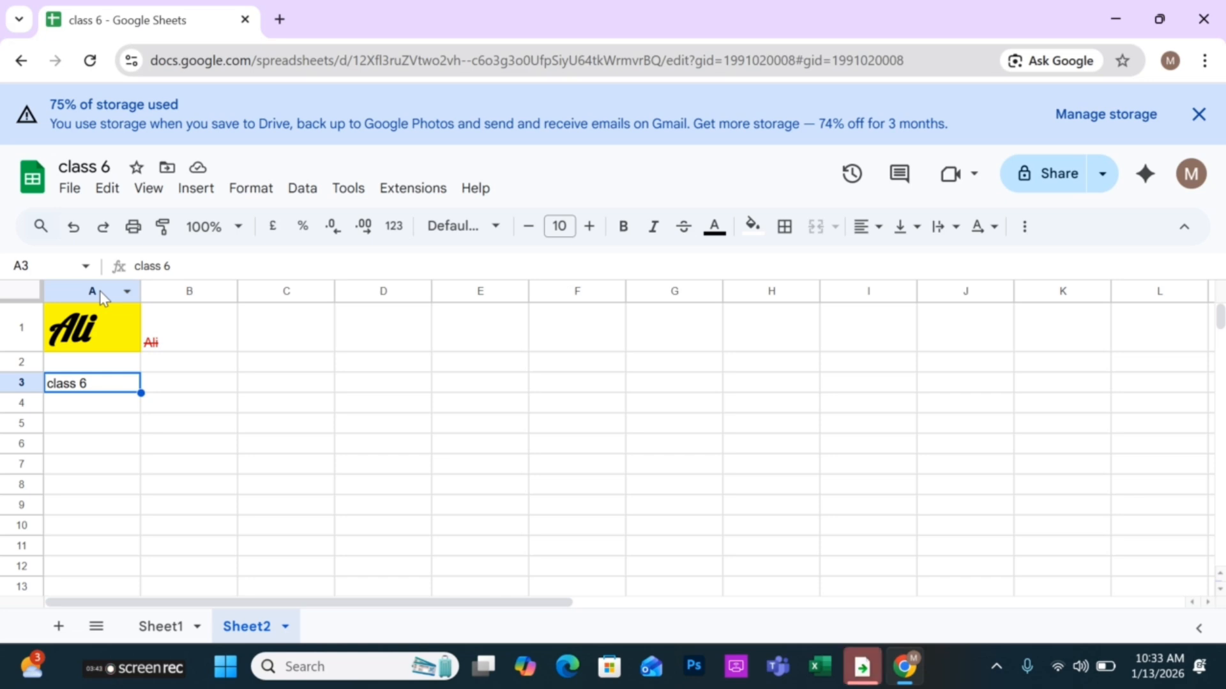
{"action": "left_click", "coordinate": [960, 390]}
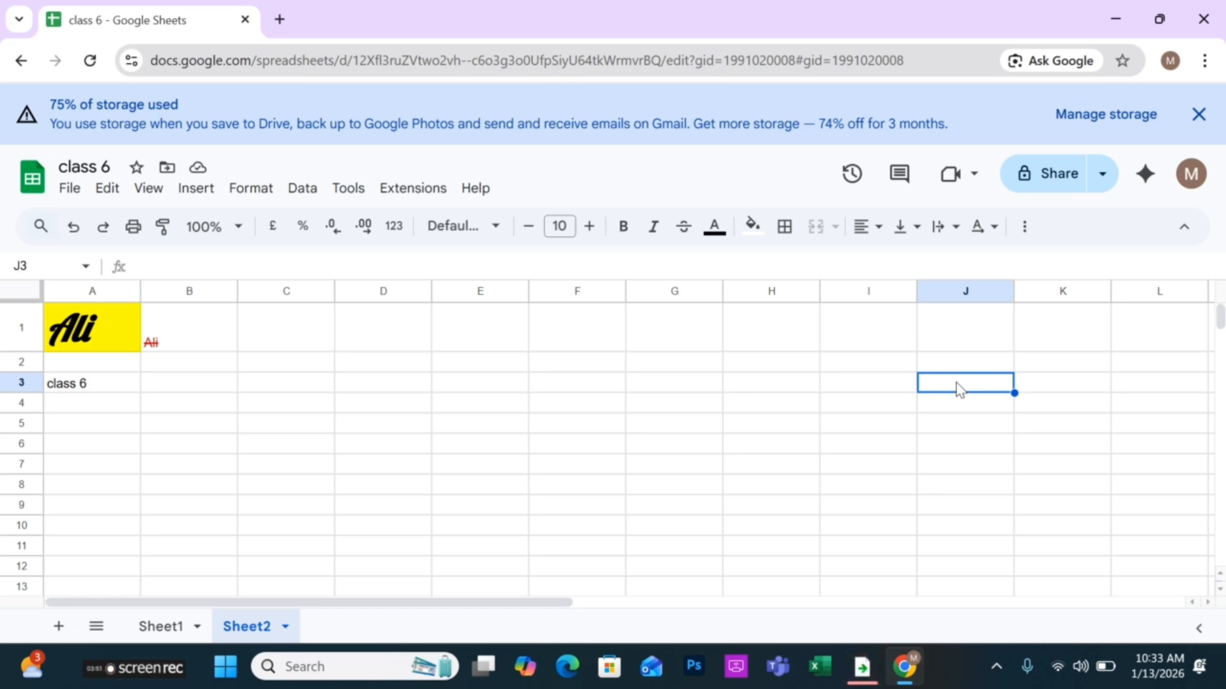
{"action": "left_click", "coordinate": [632, 411]}
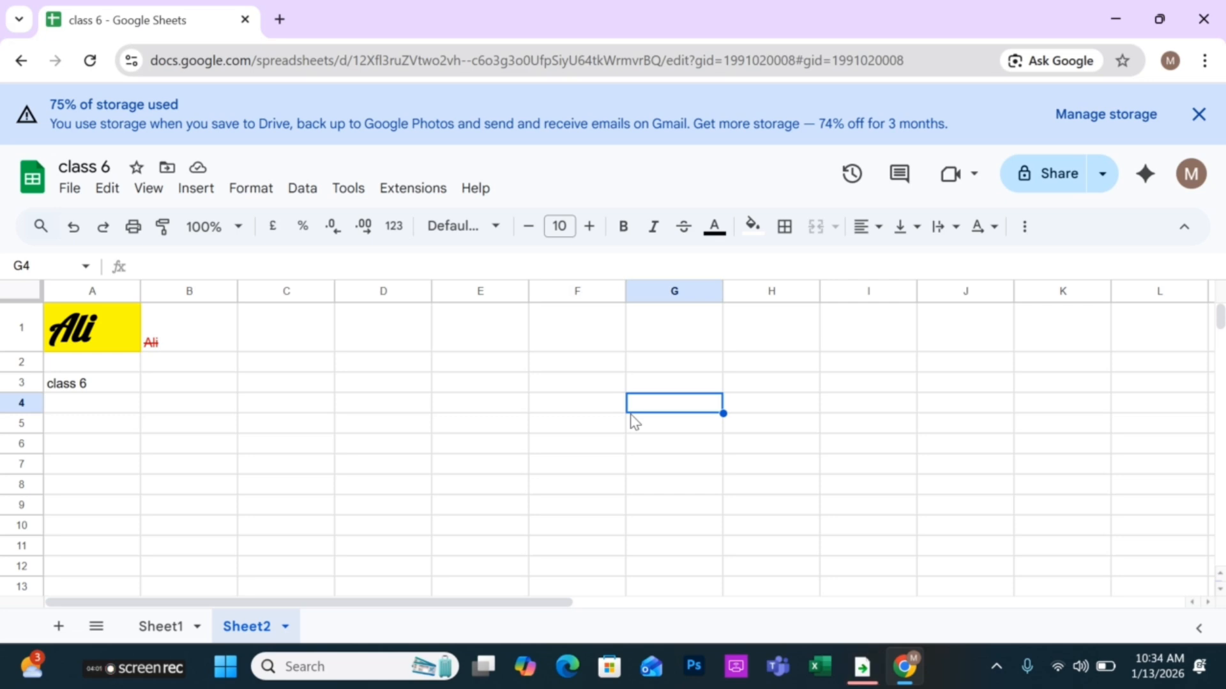
{"action": "left_click", "coordinate": [110, 384]}
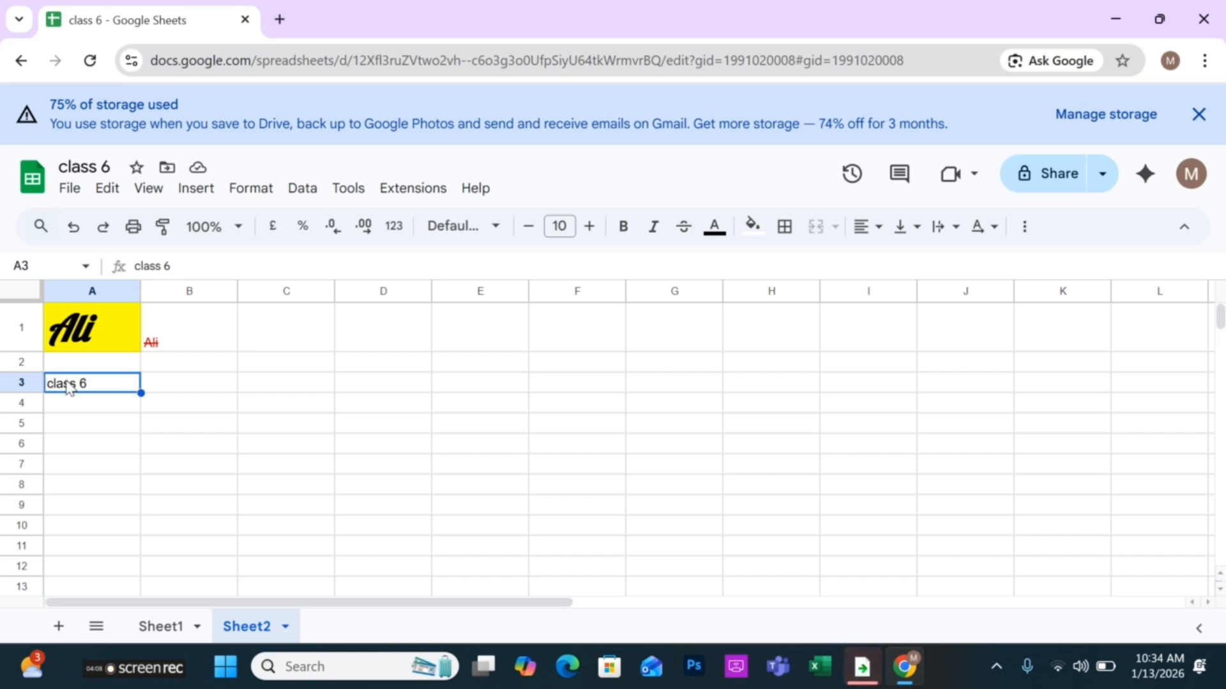
Merge cells A3 and B3 so that "class 6" spans both columns
{"action": "left_click_drag", "start_coordinate": [69, 387], "coordinate": [227, 397]}
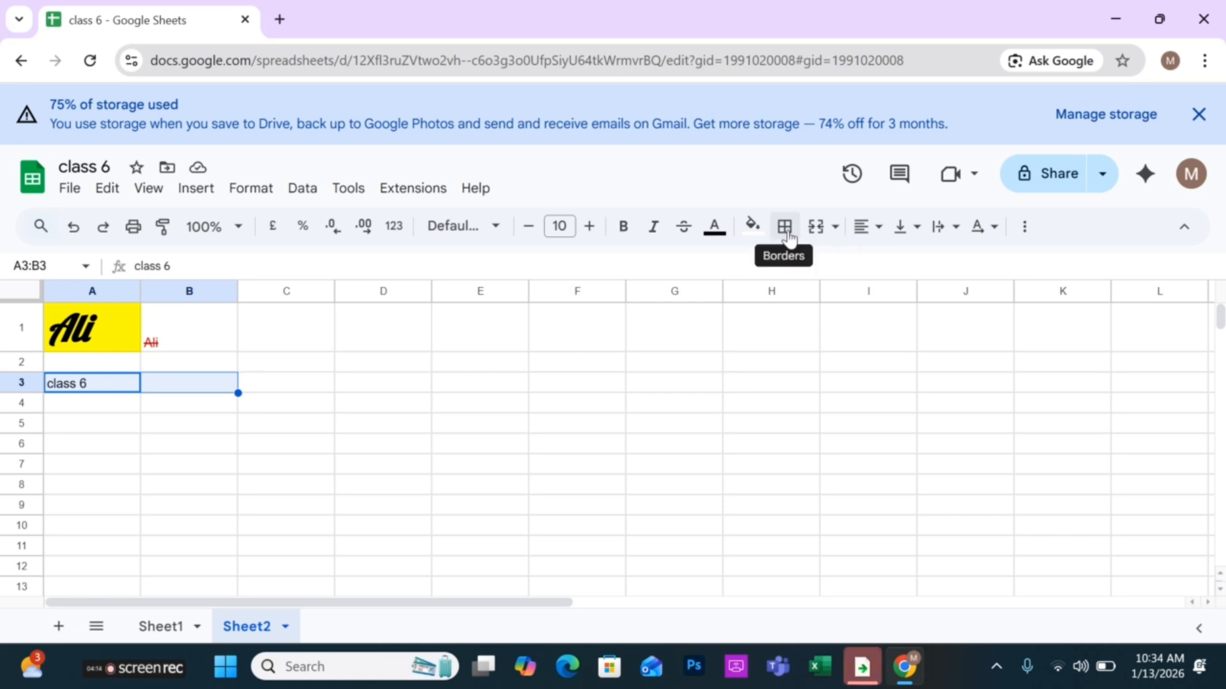
{"action": "left_click", "coordinate": [828, 238]}
{"action": "left_click", "coordinate": [820, 234]}
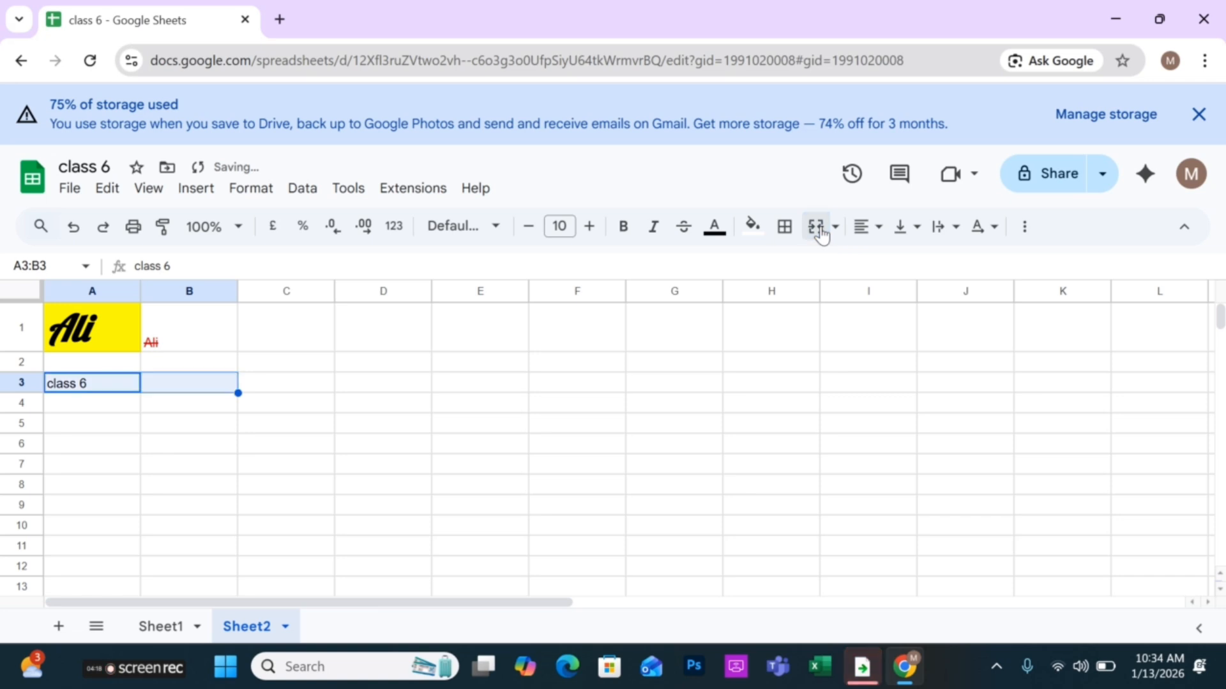
{"action": "left_click", "coordinate": [810, 236]}
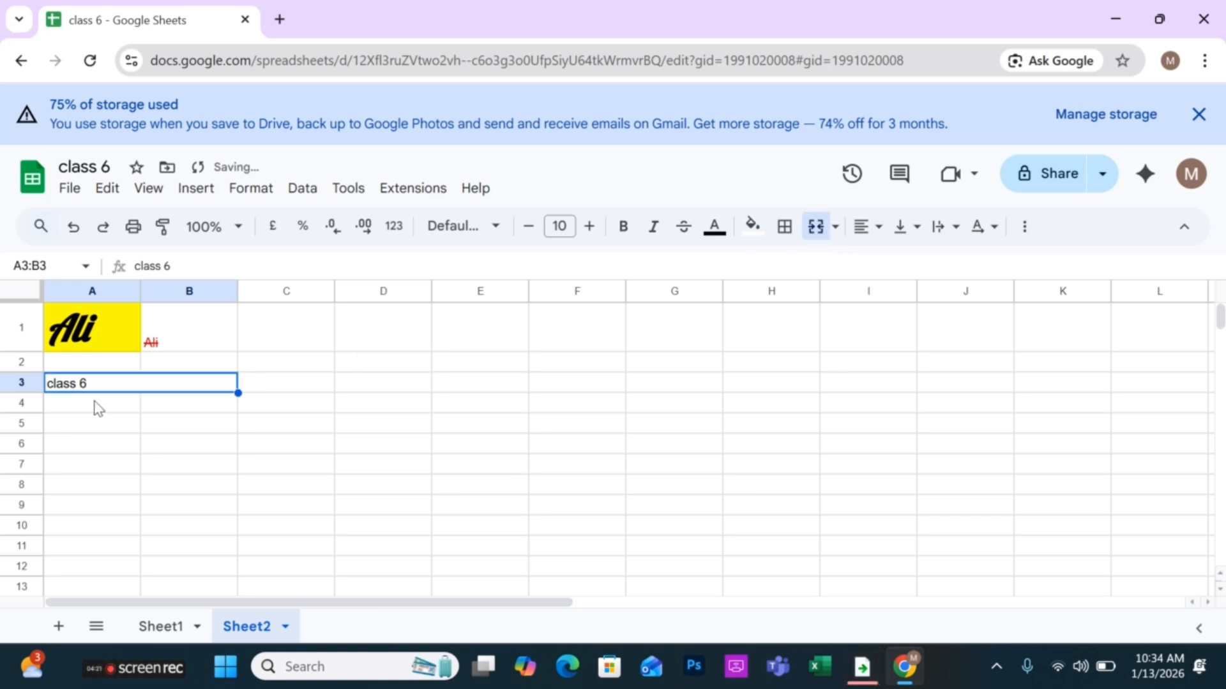
{"action": "left_click", "coordinate": [132, 466]}
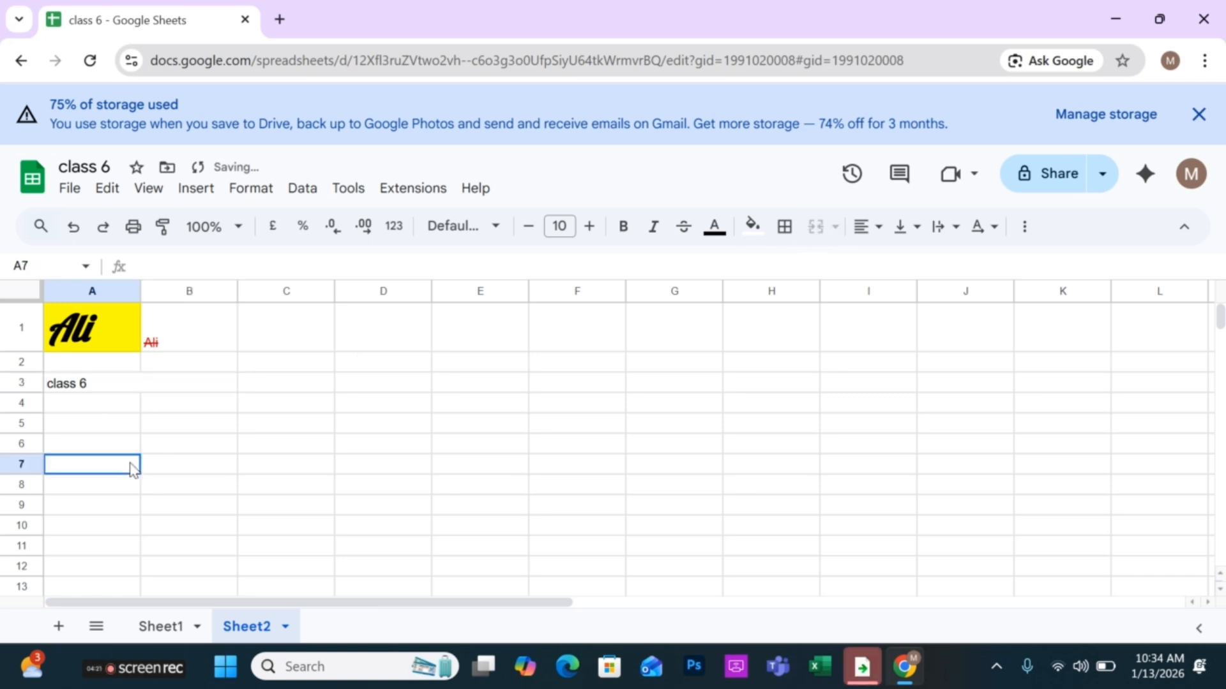
Undo the merge of cells A3 and B3
{"action": "left_click", "coordinate": [141, 392]}
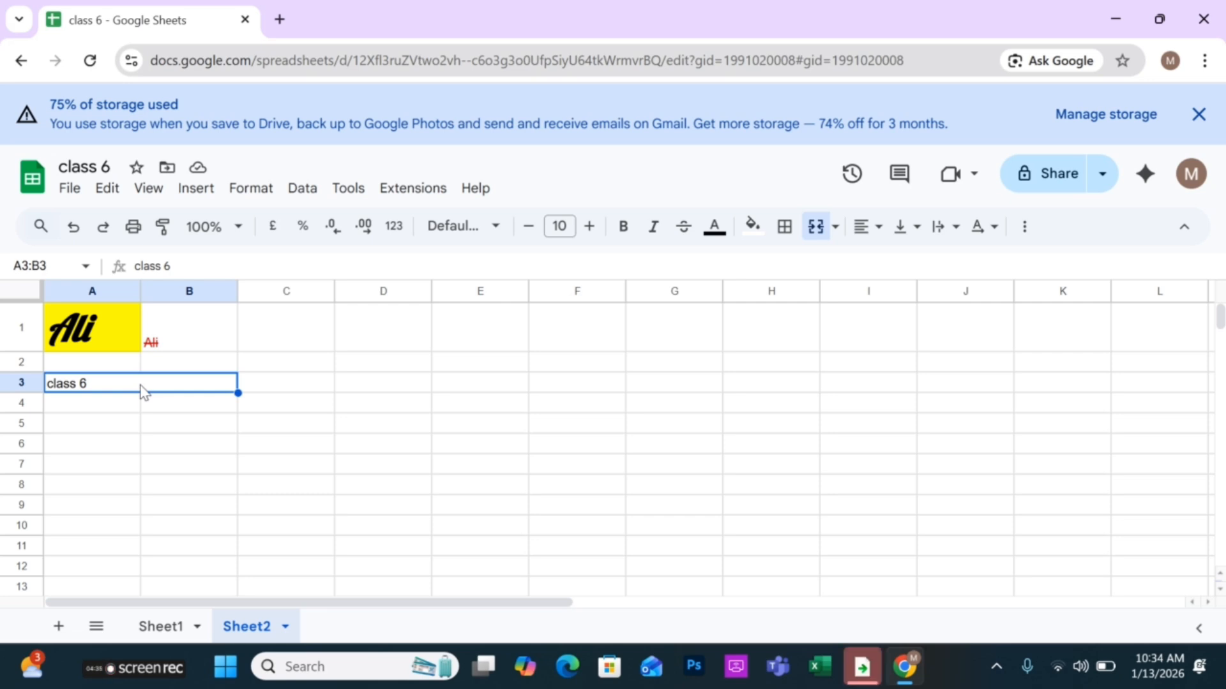
{"action": "left_click", "coordinate": [75, 227]}
{"action": "left_click", "coordinate": [185, 424]}
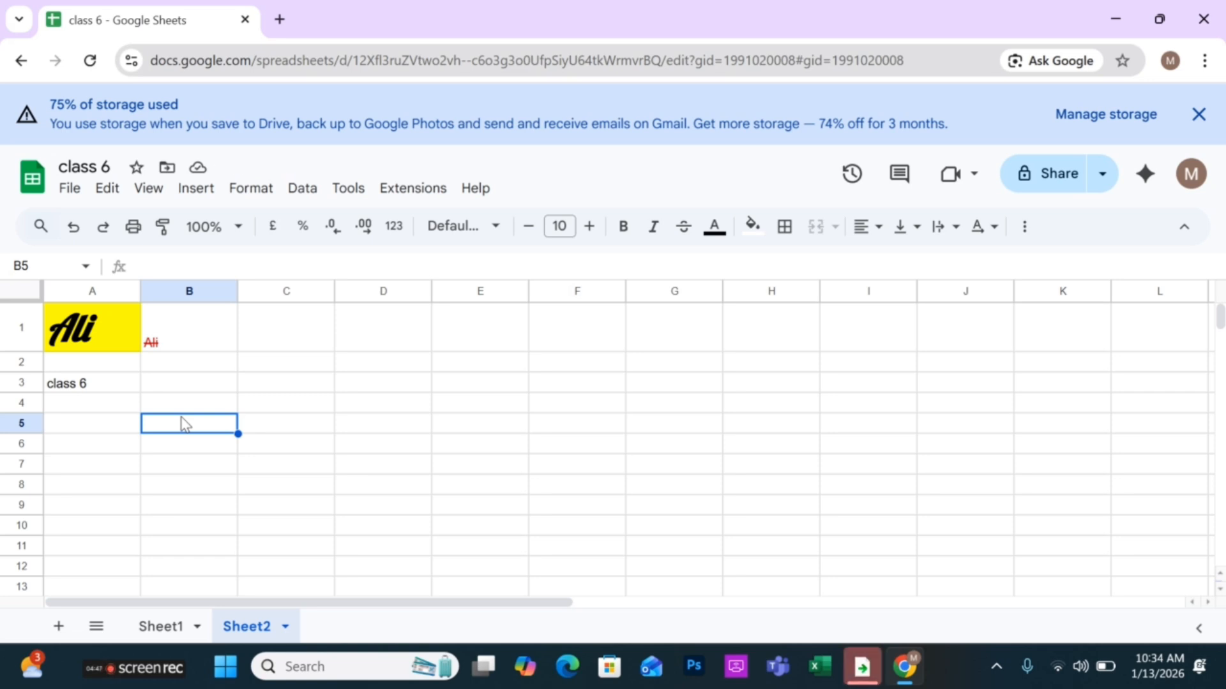
Select the ranges C1:E8 and C1:F9, the whole of column F, and C1:F9 again to examine their range addresses
{"action": "left_click_drag", "start_coordinate": [284, 327], "coordinate": [485, 484]}
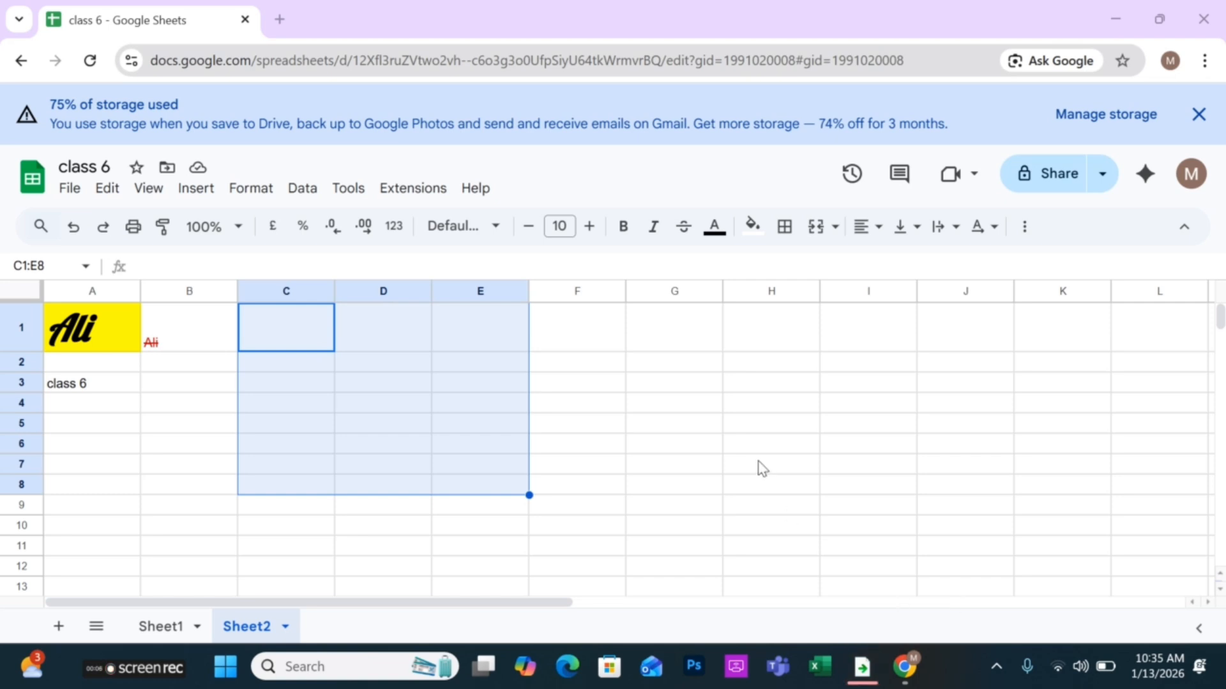
{"action": "left_click", "coordinate": [471, 406]}
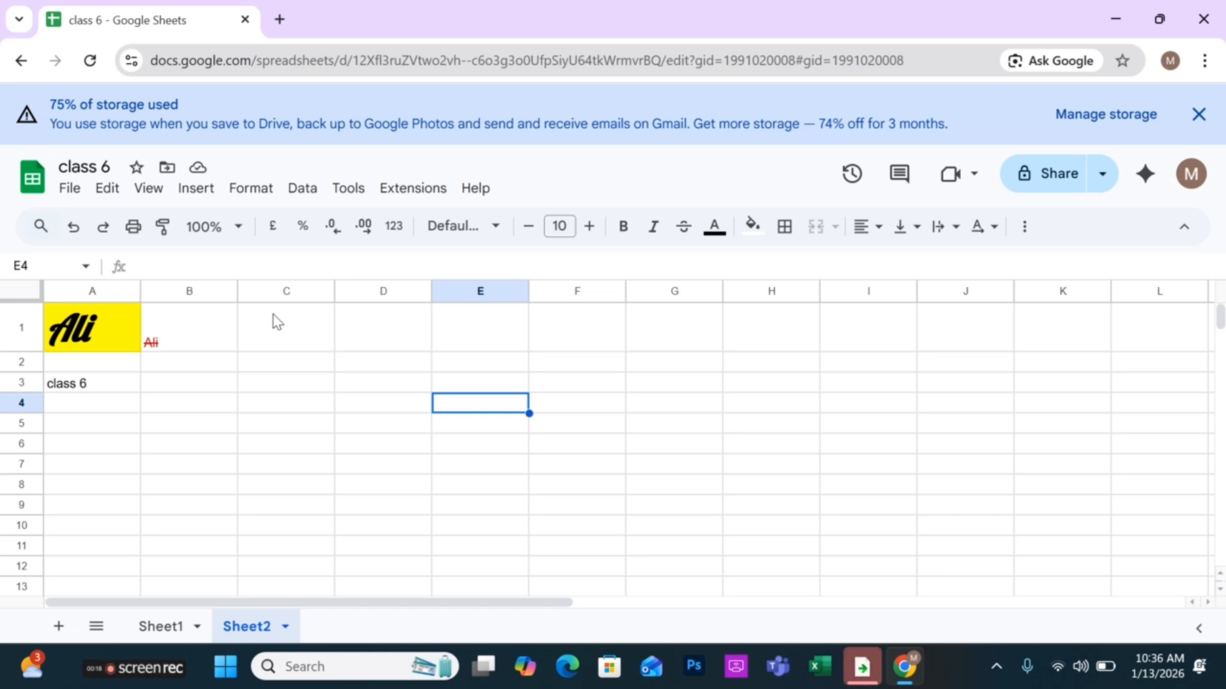
{"action": "left_click_drag", "start_coordinate": [277, 321], "coordinate": [541, 513]}
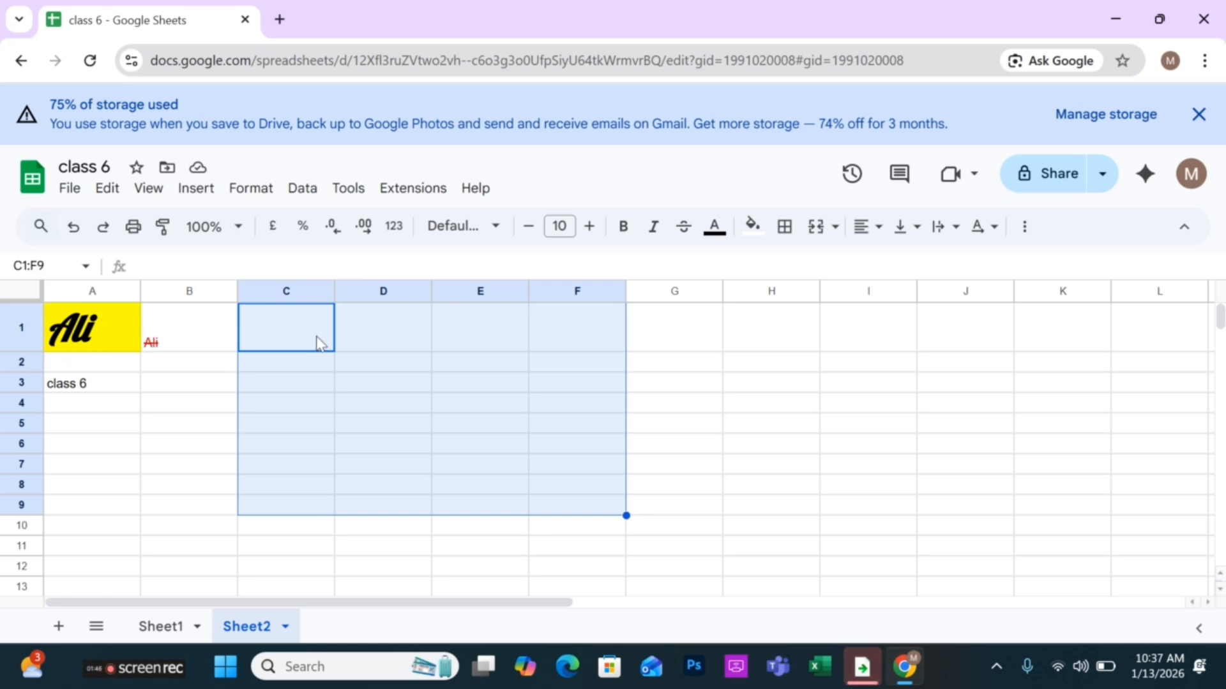
{"action": "left_click", "coordinate": [593, 292]}
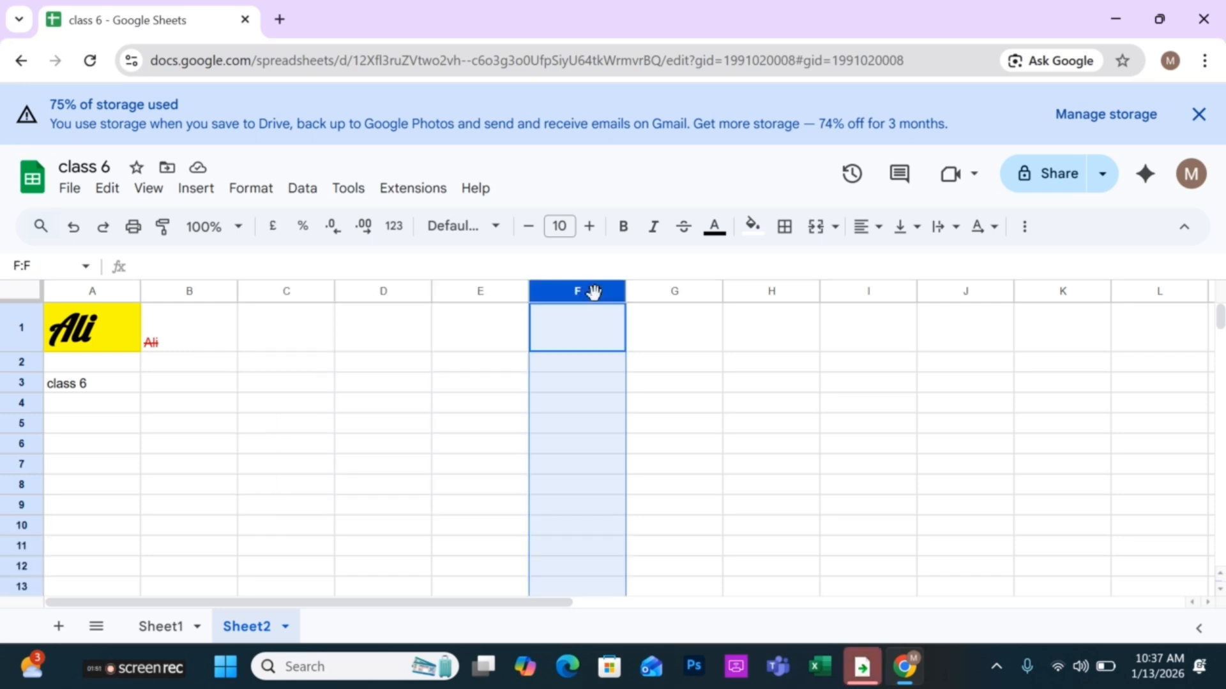
{"action": "left_click", "coordinate": [291, 315]}
{"action": "left_click_drag", "start_coordinate": [290, 315], "coordinate": [617, 510]}
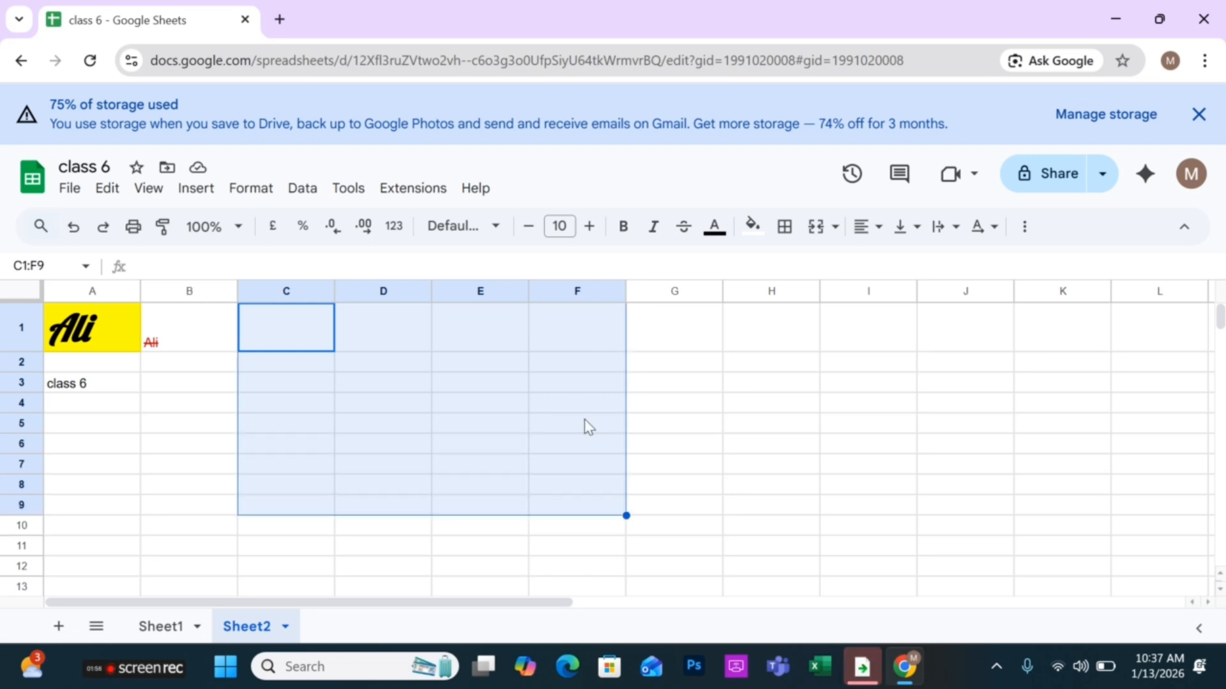